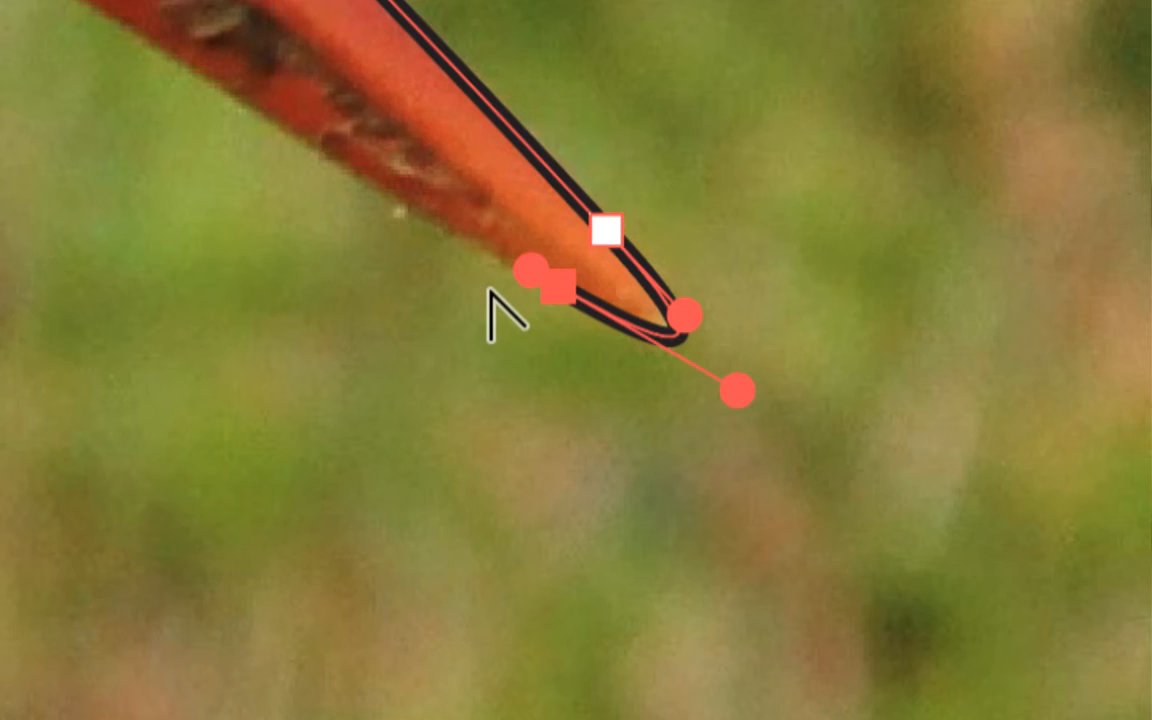
Undo the last anchor point under the beak and place a new curved anchor at the beak's tip
{"action": "scroll", "coordinate": [486, 293], "scroll_direction": "left", "scroll_amount": 2}
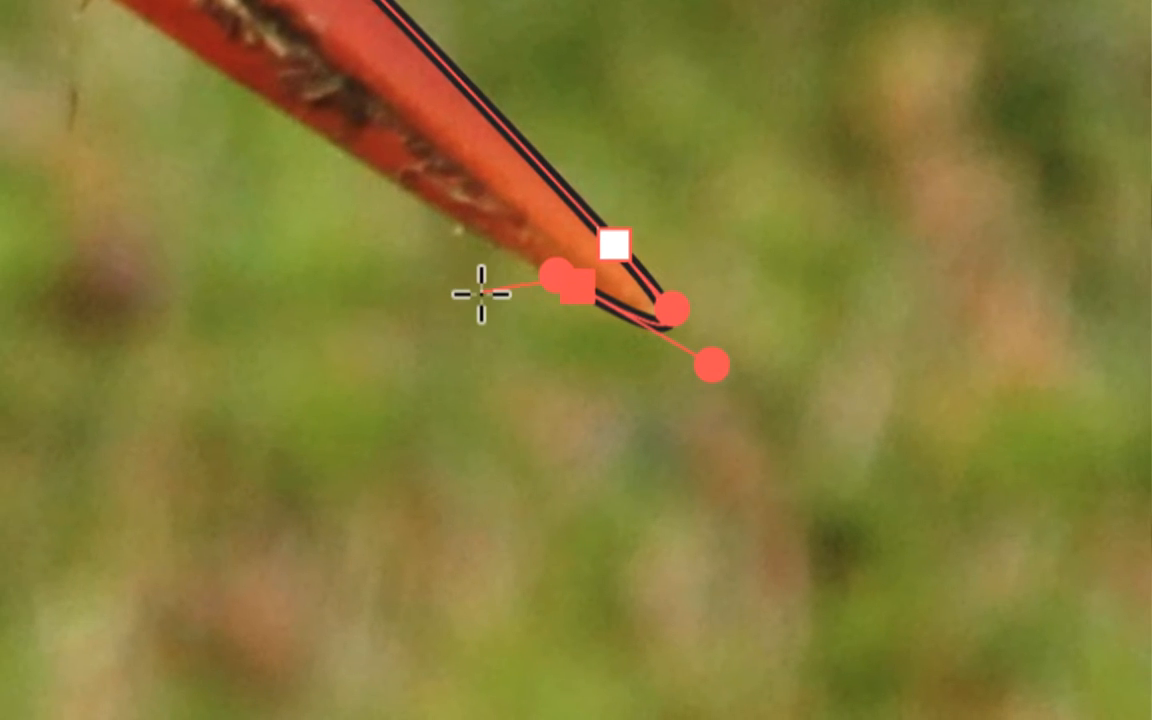
{"action": "key", "text": "ctrl+z"}
{"action": "scroll", "coordinate": [509, 309], "scroll_direction": "right", "scroll_amount": 2}
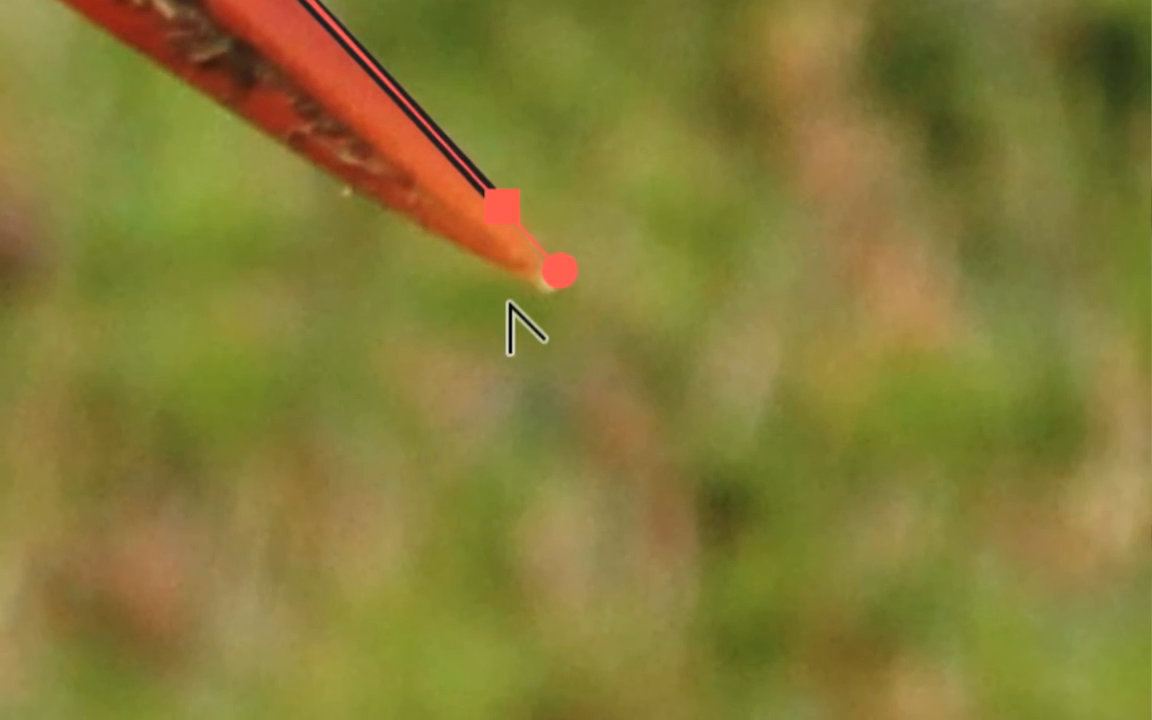
{"action": "scroll", "coordinate": [514, 300], "scroll_direction": "up", "scroll_amount": 4}
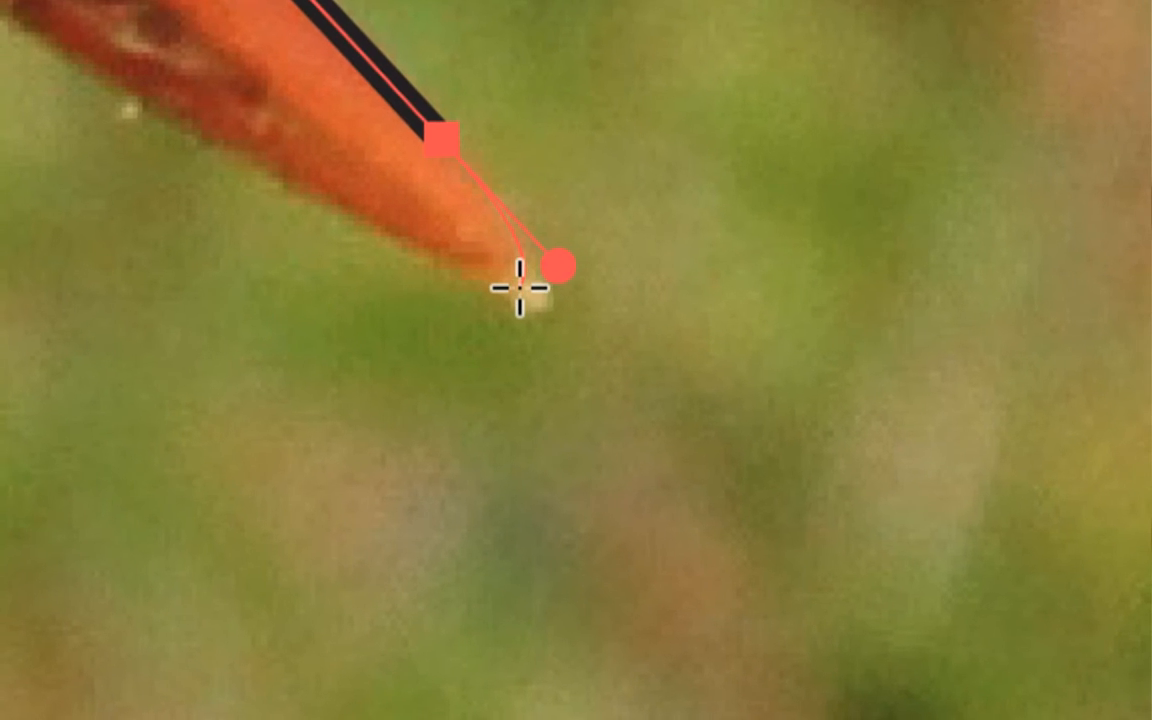
{"action": "left_click_drag", "start_coordinate": [520, 288], "coordinate": [495, 277]}
Adjust the tip anchor's handles and the neighbouring upper-edge anchor so the path rounds smoothly into the beak's tip
{"action": "scroll", "coordinate": [499, 282], "scroll_direction": "up", "scroll_amount": 2}
{"action": "scroll", "coordinate": [502, 284], "scroll_direction": "up", "scroll_amount": 3}
{"action": "scroll", "coordinate": [522, 293], "scroll_direction": "right", "scroll_amount": 2}
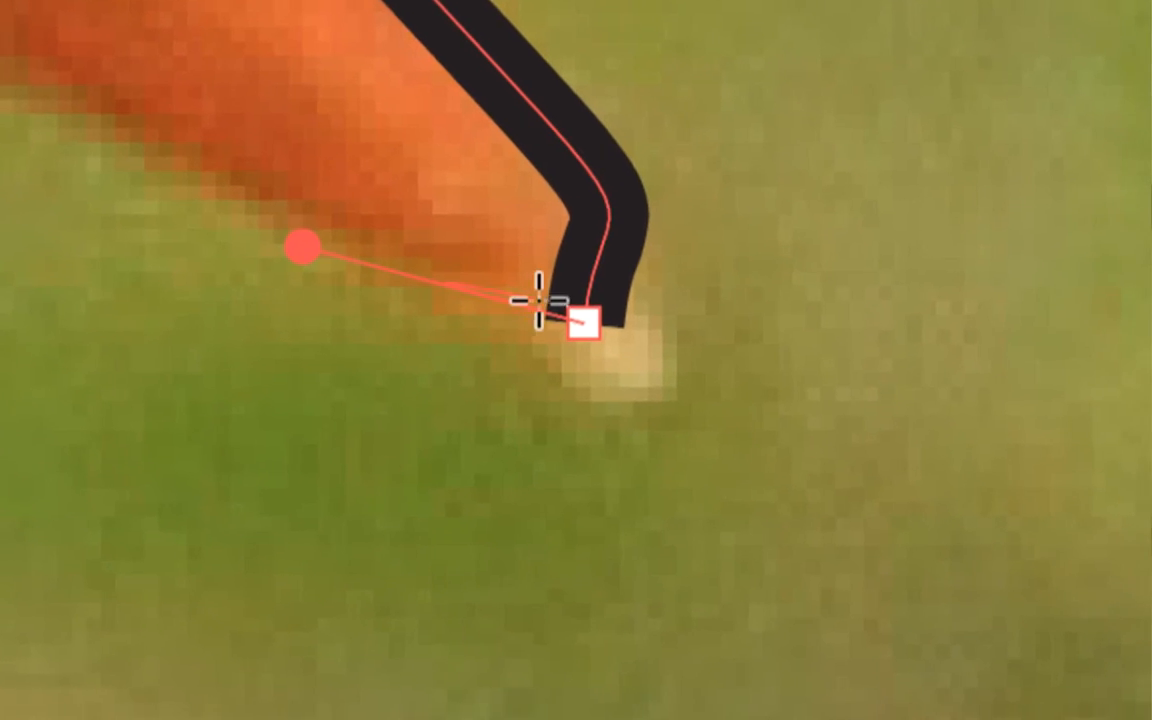
{"action": "left_click", "coordinate": [546, 302]}
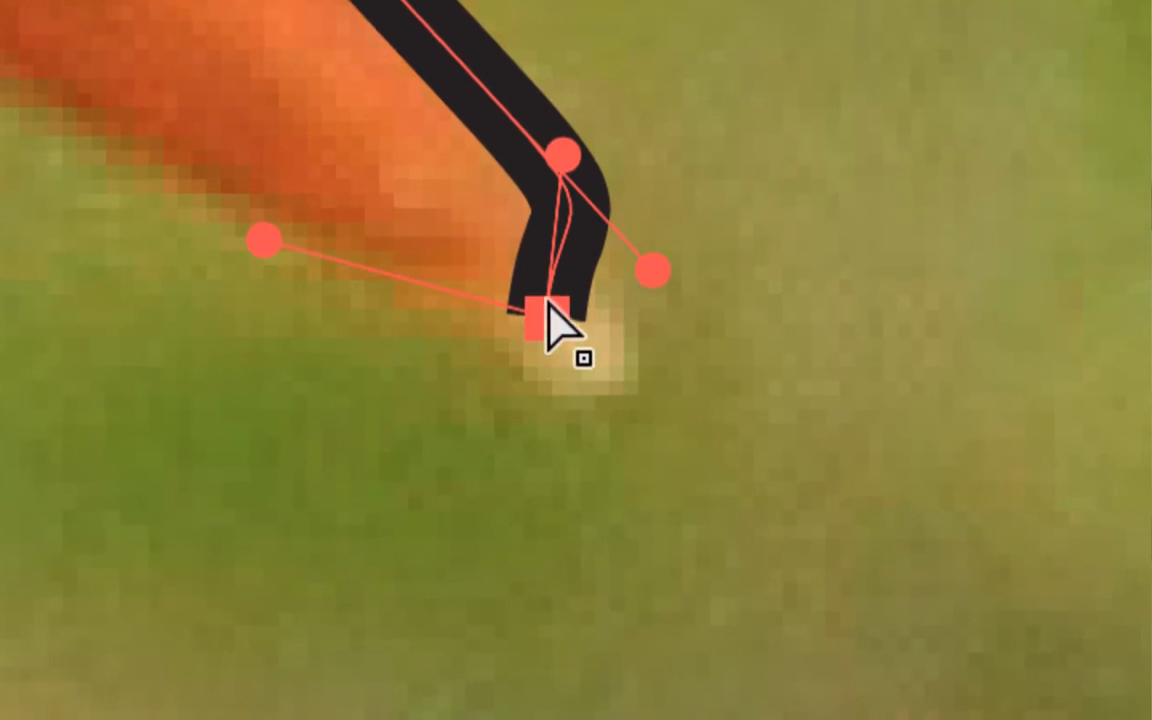
{"action": "scroll", "coordinate": [553, 296], "scroll_direction": "up", "scroll_amount": 2}
{"action": "scroll", "coordinate": [553, 296], "scroll_direction": "right", "scroll_amount": 2}
{"action": "mouse_move", "coordinate": [565, 291]}
{"action": "left_mouse_down"}
{"action": "mouse_move", "coordinate": [530, 250]}
{"action": "mouse_move", "coordinate": [537, 257]}
{"action": "left_mouse_up"}
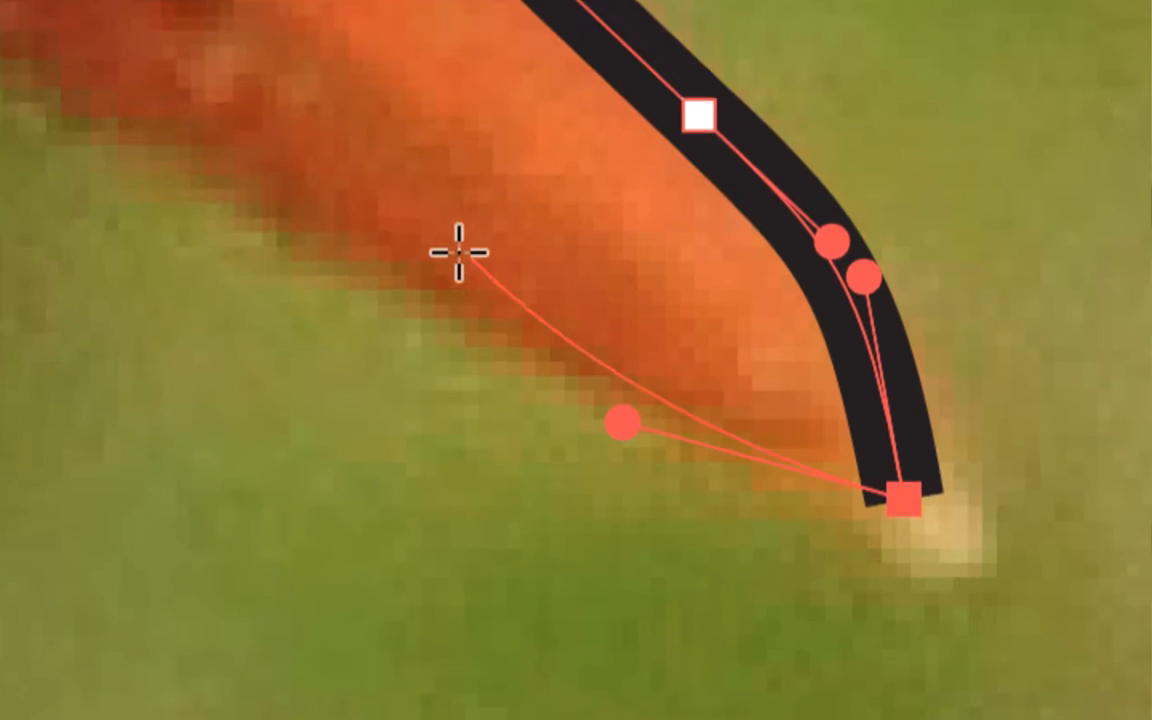
Trace the beak's lower edge with curved anchor points from the tip back to the throat feathers
{"action": "left_click_drag", "start_coordinate": [433, 252], "coordinate": [421, 249]}
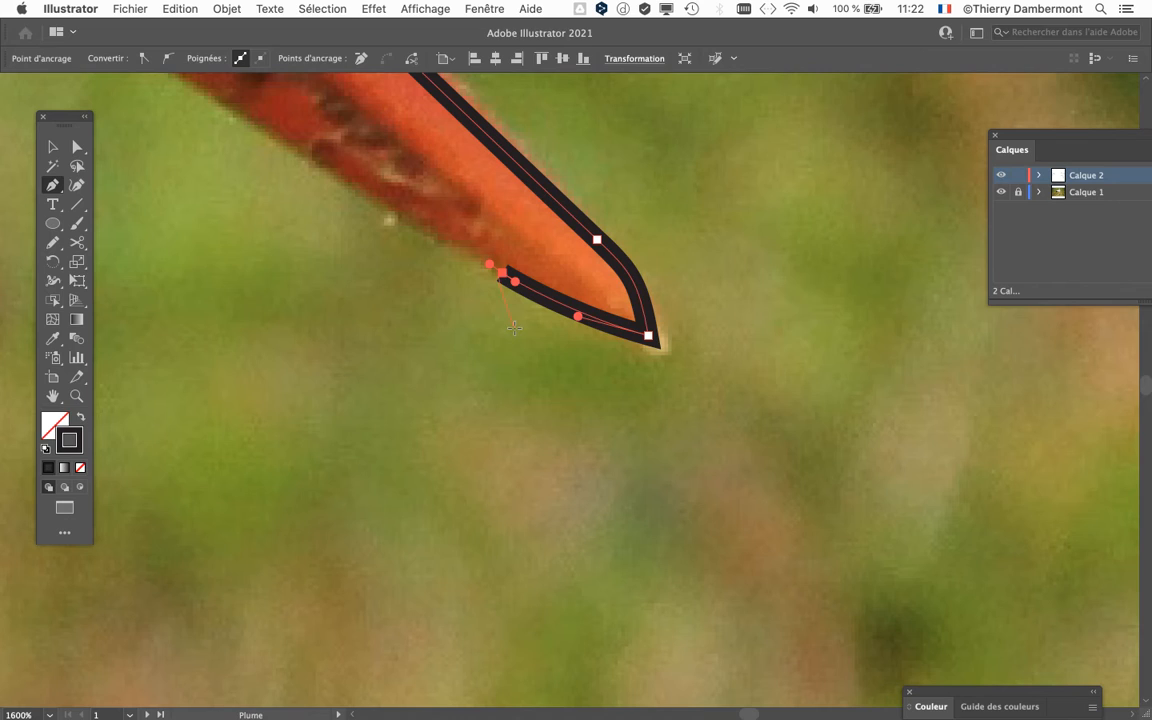
{"action": "left_click_drag", "start_coordinate": [441, 335], "coordinate": [790, 535]}
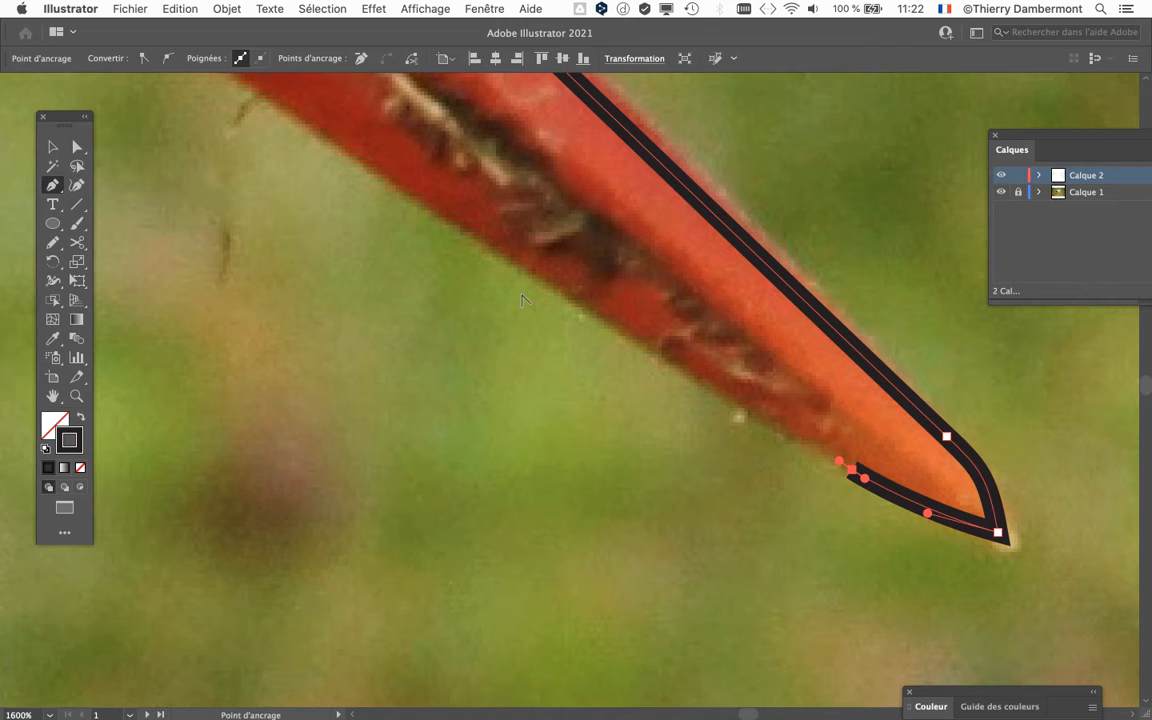
{"action": "scroll", "coordinate": [537, 302], "scroll_direction": "down", "scroll_amount": 3}
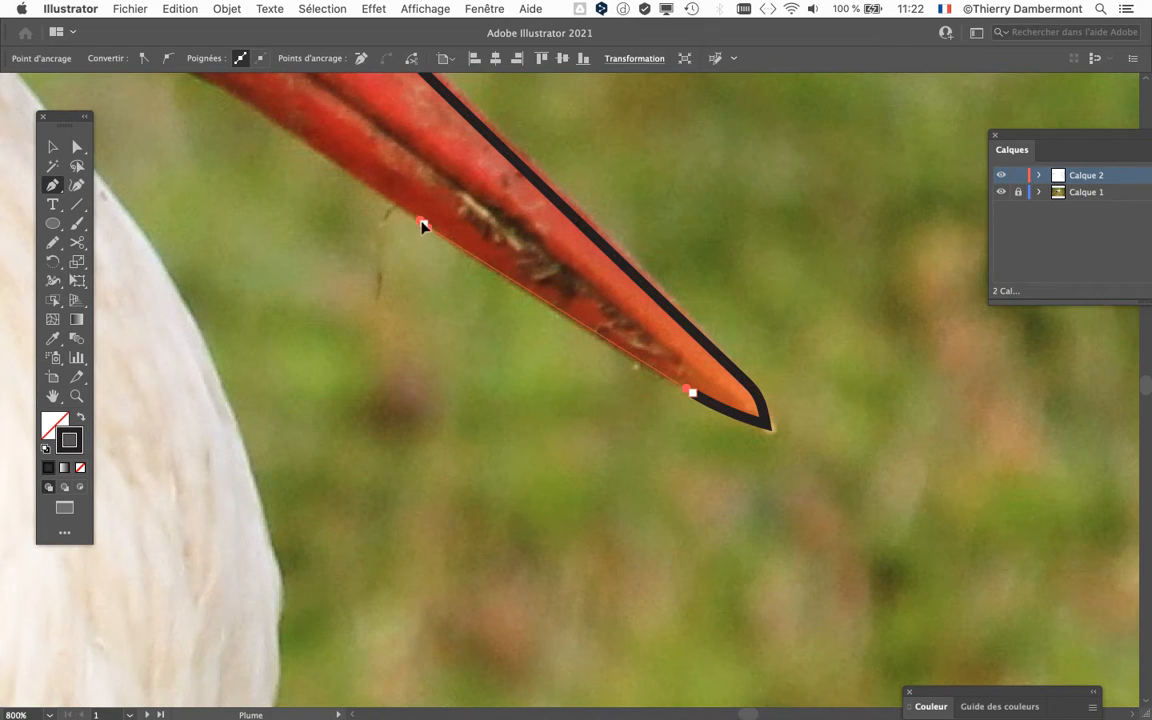
{"action": "left_click_drag", "start_coordinate": [424, 224], "coordinate": [755, 595]}
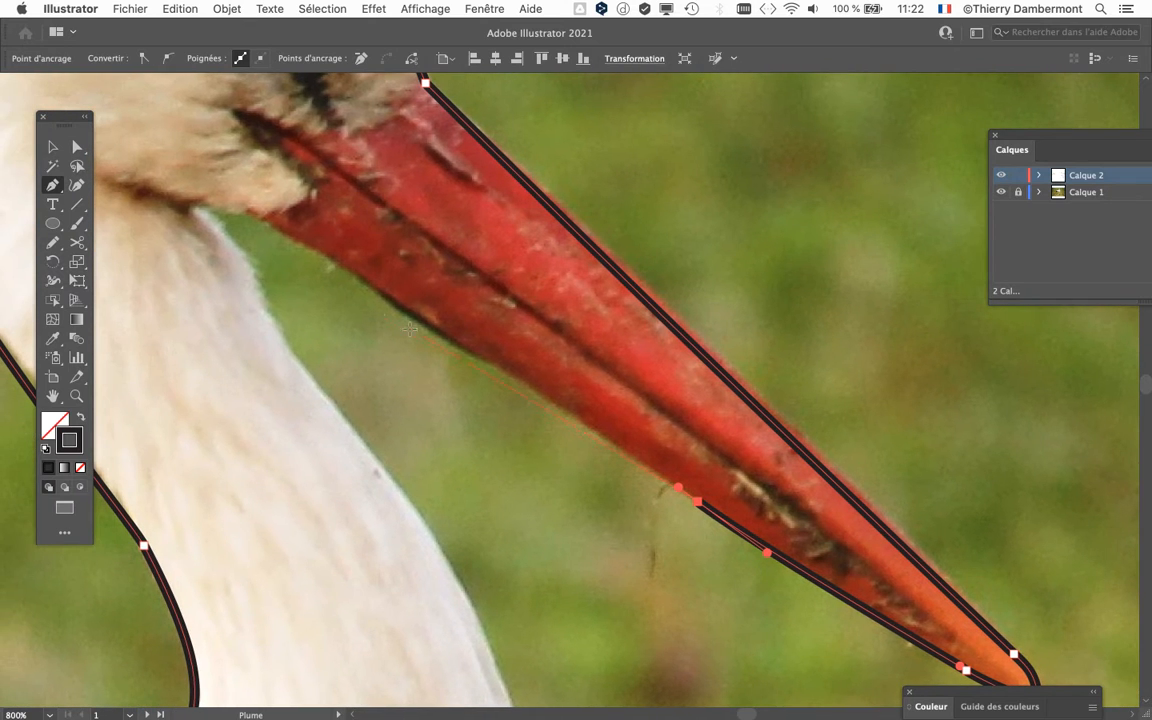
{"action": "left_click_drag", "start_coordinate": [252, 209], "coordinate": [236, 202]}
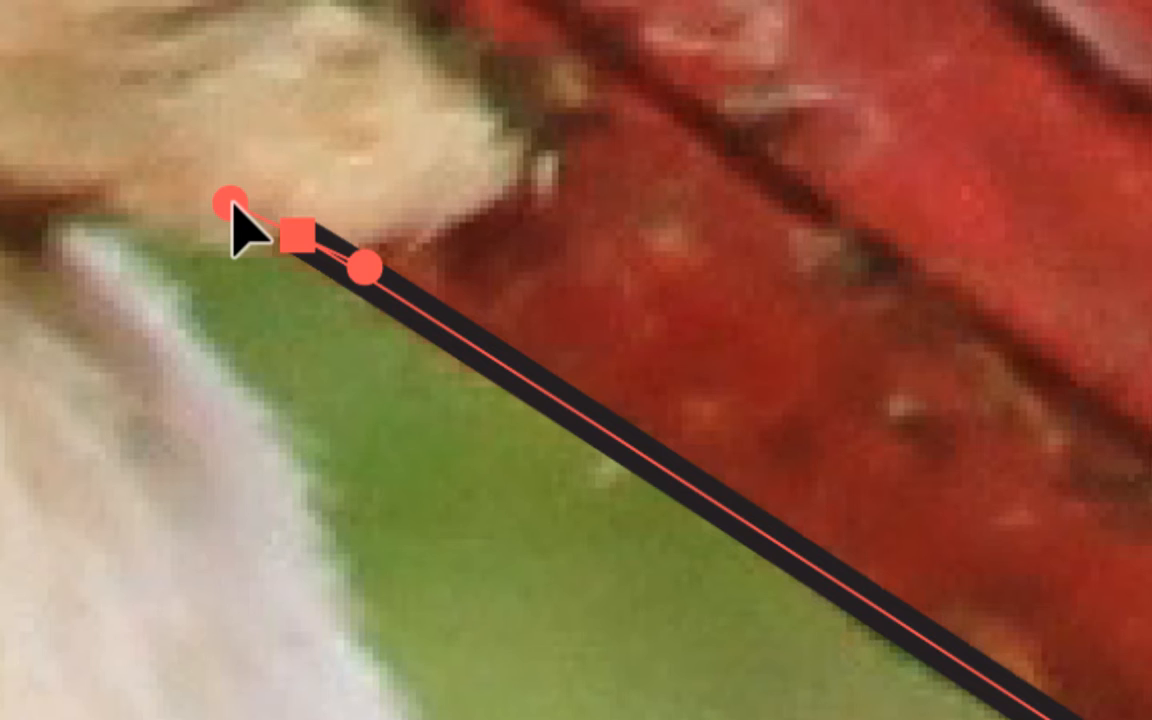
Extend the path across the throat and down the upper front of the neck, redirecting the last anchor's outgoing handle along the neck
{"action": "mouse_move", "coordinate": [232, 202]}
{"action": "left_mouse_down"}
{"action": "mouse_move", "coordinate": [233, 212]}
{"action": "mouse_move", "coordinate": [232, 138]}
{"action": "mouse_move", "coordinate": [234, 212]}
{"action": "mouse_move", "coordinate": [158, 172]}
{"action": "mouse_move", "coordinate": [198, 221]}
{"action": "mouse_move", "coordinate": [224, 224]}
{"action": "mouse_move", "coordinate": [267, 157]}
{"action": "left_mouse_up"}
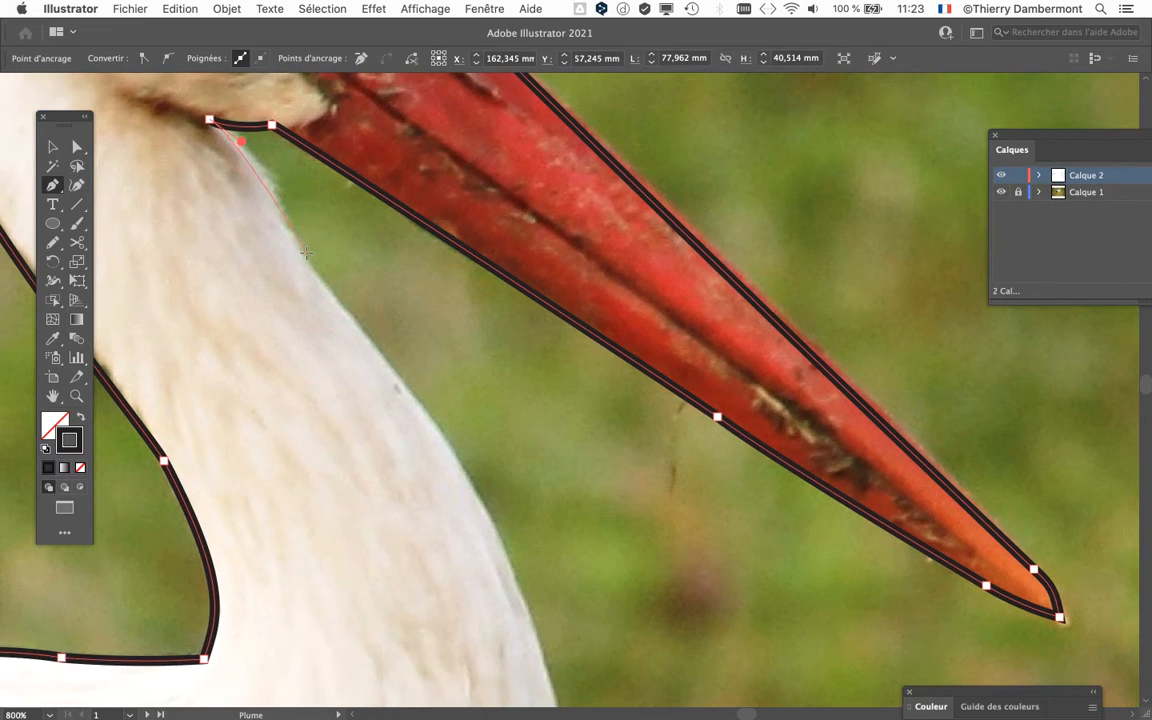
{"action": "left_click_drag", "start_coordinate": [307, 259], "coordinate": [314, 283]}
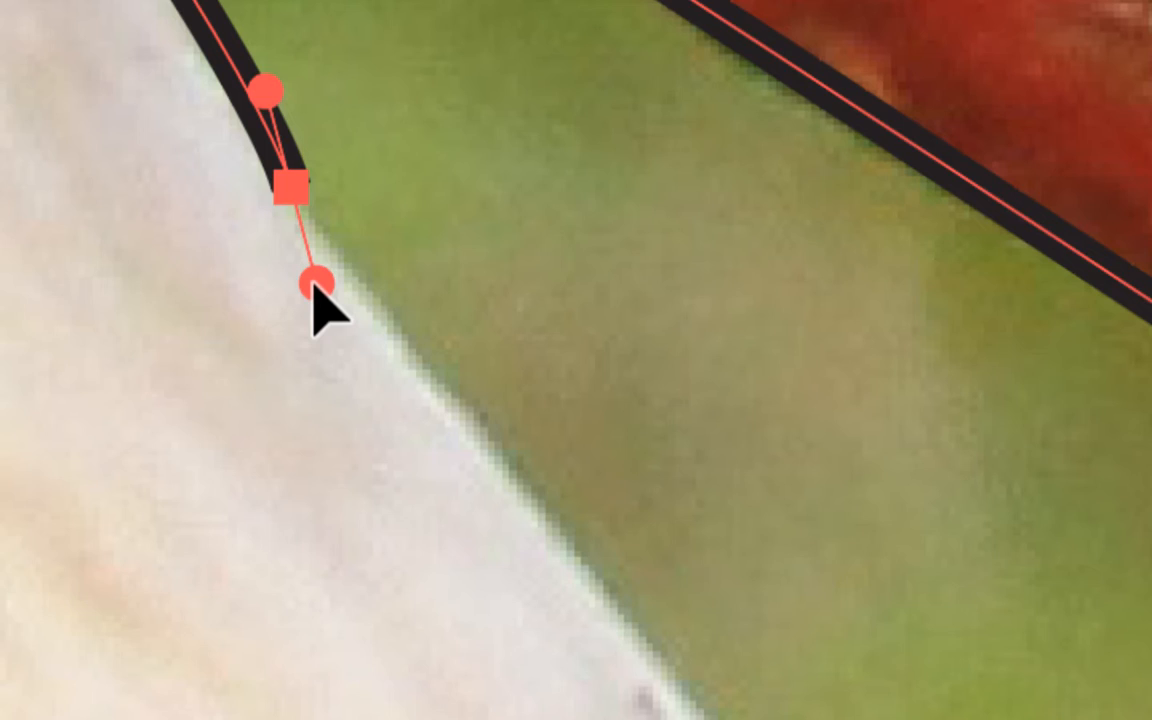
{"action": "left_click_drag", "start_coordinate": [314, 283], "coordinate": [324, 283]}
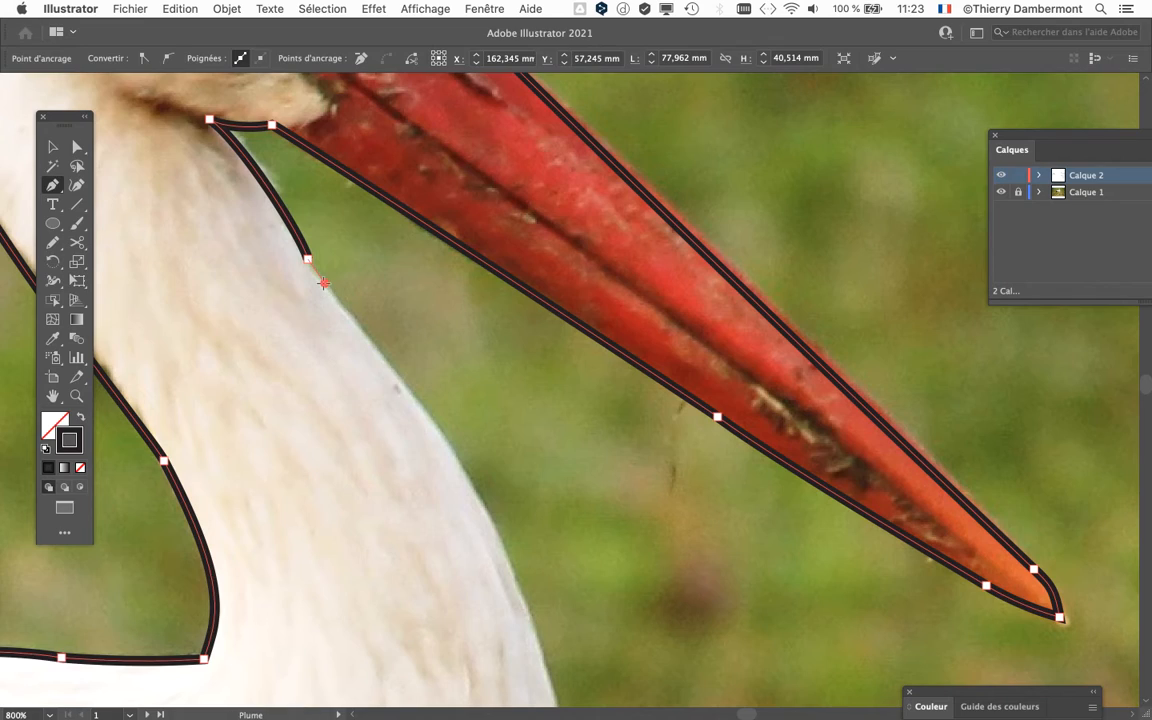
Trace the front of the neck and chest, then curve the path beneath the breast feathers to the belly
{"action": "scroll", "coordinate": [322, 288], "scroll_direction": "down", "scroll_amount": 2, "text": "alt"}
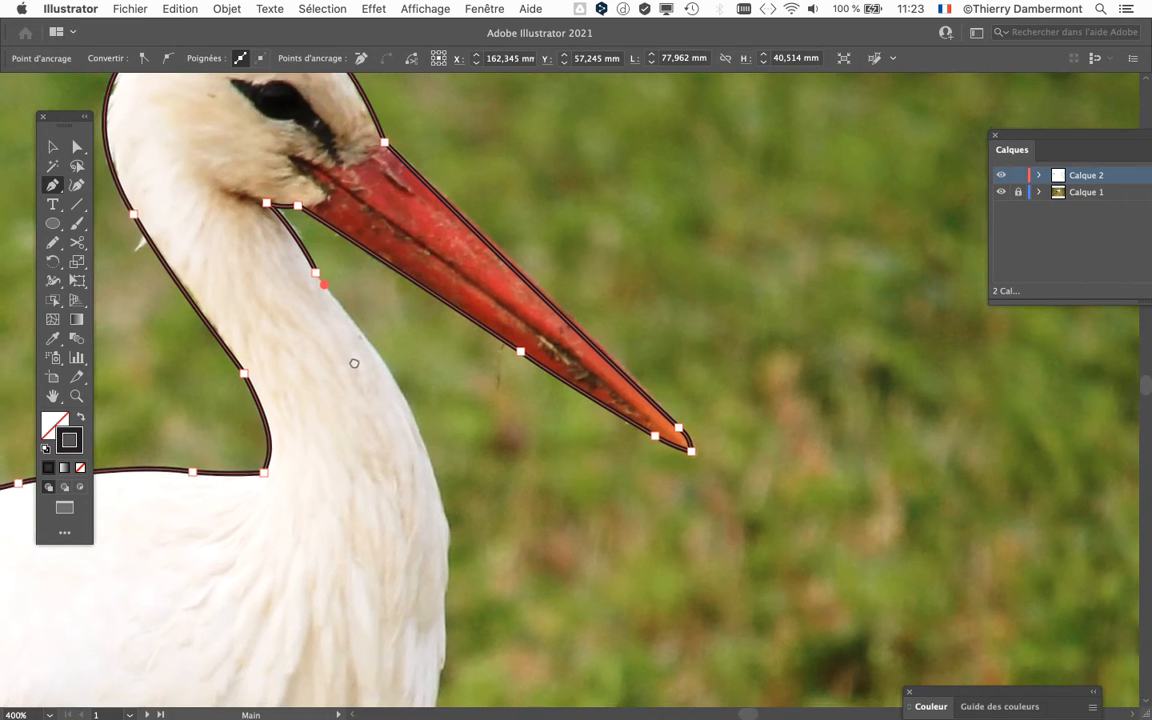
{"action": "scroll", "coordinate": [355, 362], "scroll_direction": "down", "scroll_amount": 3}
{"action": "left_click_drag", "start_coordinate": [457, 530], "coordinate": [457, 542]}
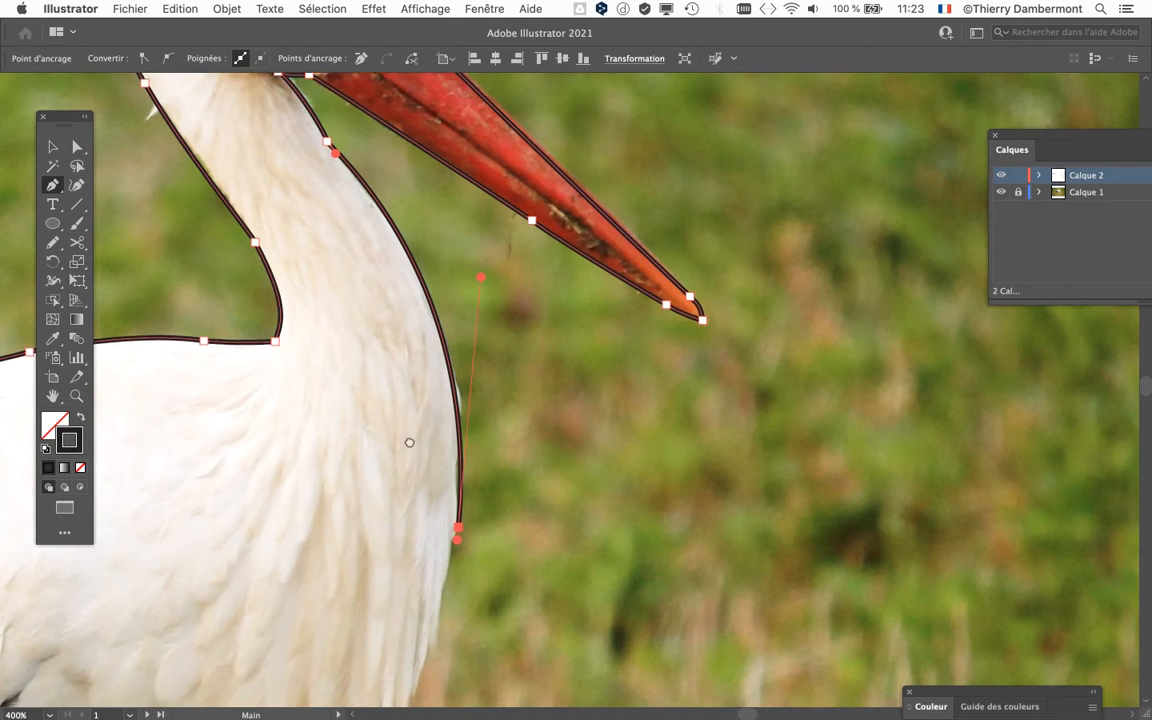
{"action": "left_click_drag", "start_coordinate": [394, 578], "coordinate": [515, 208]}
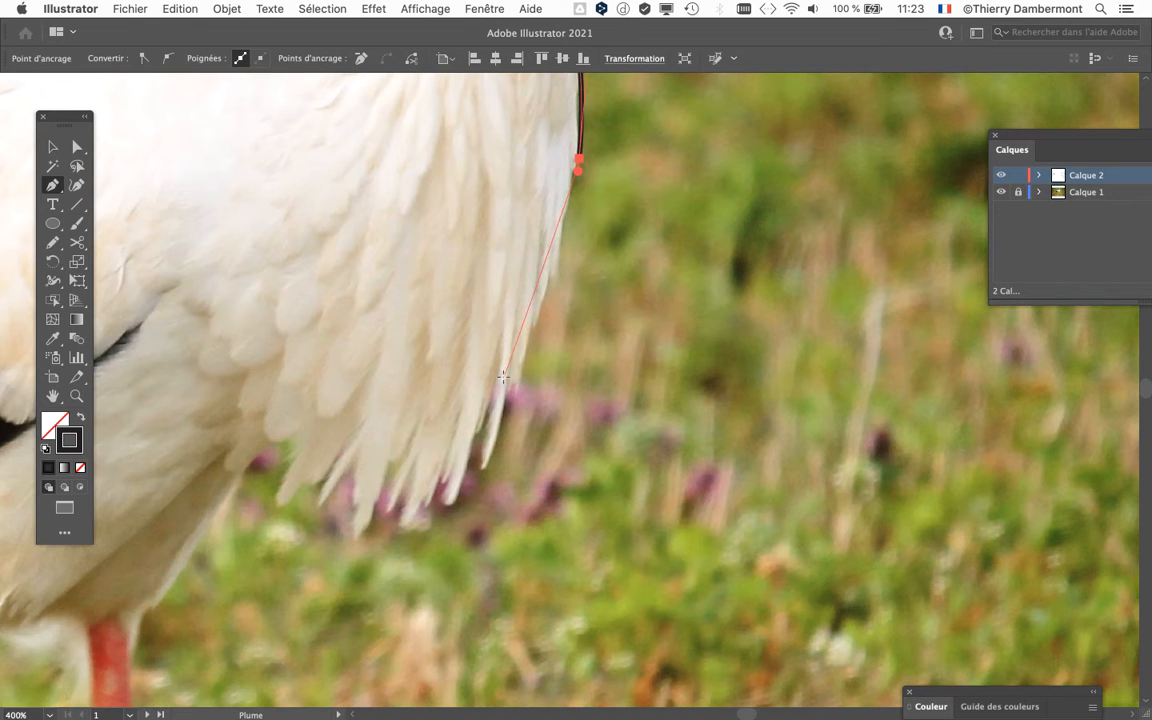
{"action": "left_click_drag", "start_coordinate": [274, 437], "coordinate": [748, 478]}
{"action": "scroll", "coordinate": [515, 432], "scroll_direction": "up", "scroll_amount": 2}
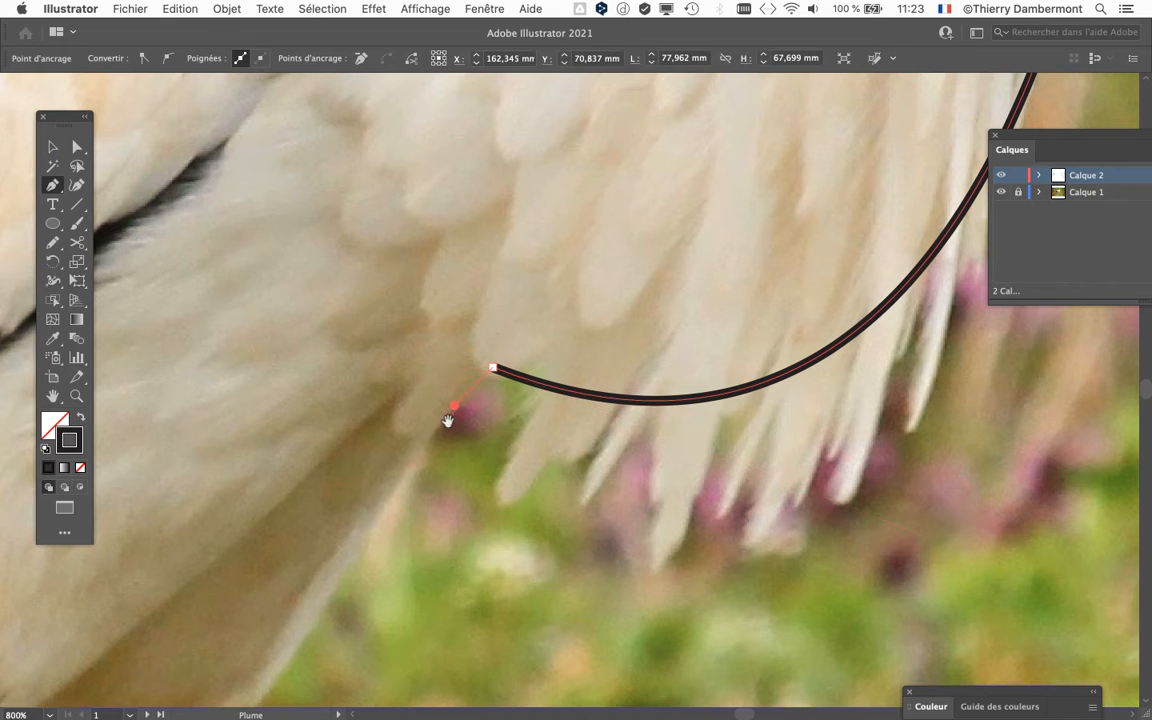
Continue the path along the belly edge to the top of the front leg and turn the last anchor's outgoing handle down the leg
{"action": "scroll", "coordinate": [500, 320], "scroll_direction": "down", "scroll_amount": 2}
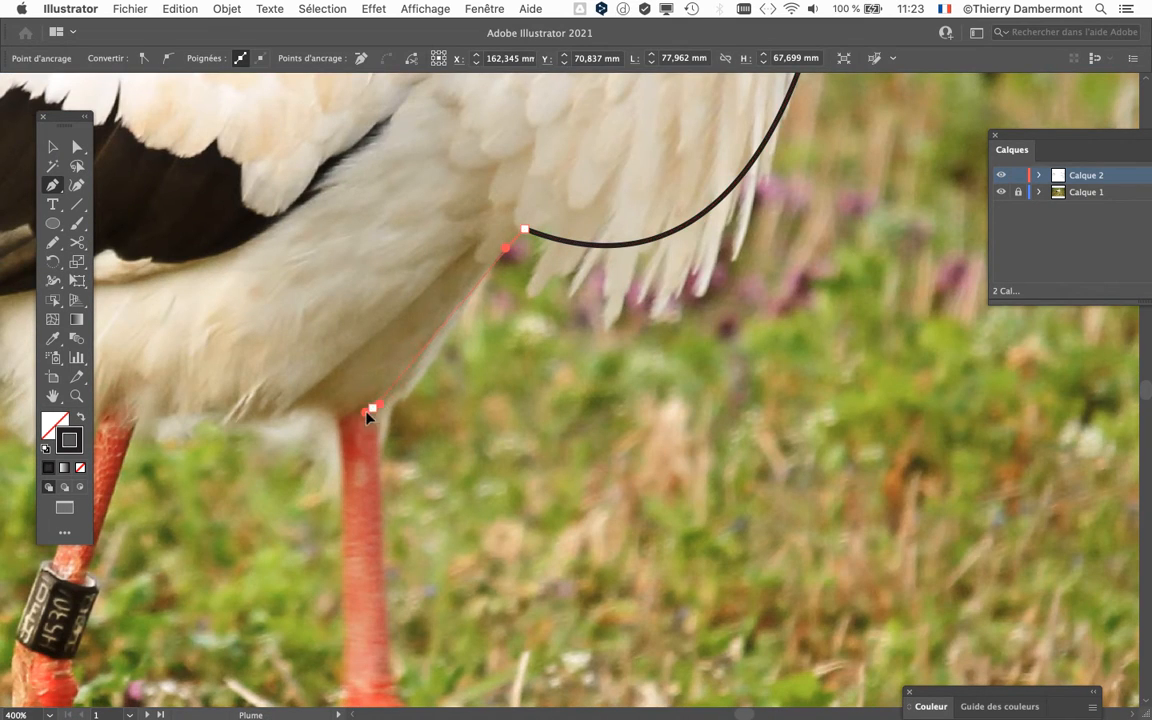
{"action": "left_click_drag", "start_coordinate": [372, 408], "coordinate": [424, 388]}
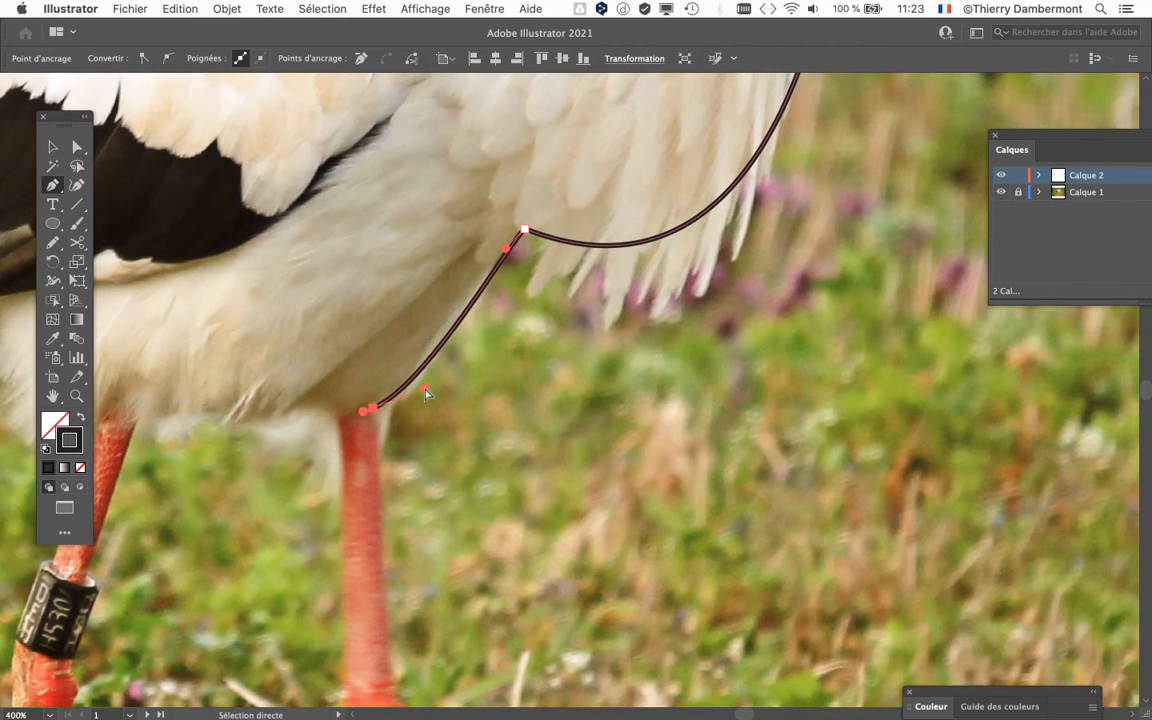
{"action": "scroll", "coordinate": [369, 408], "scroll_direction": "up", "scroll_amount": 2}
{"action": "scroll", "coordinate": [366, 410], "scroll_direction": "up", "scroll_amount": 1}
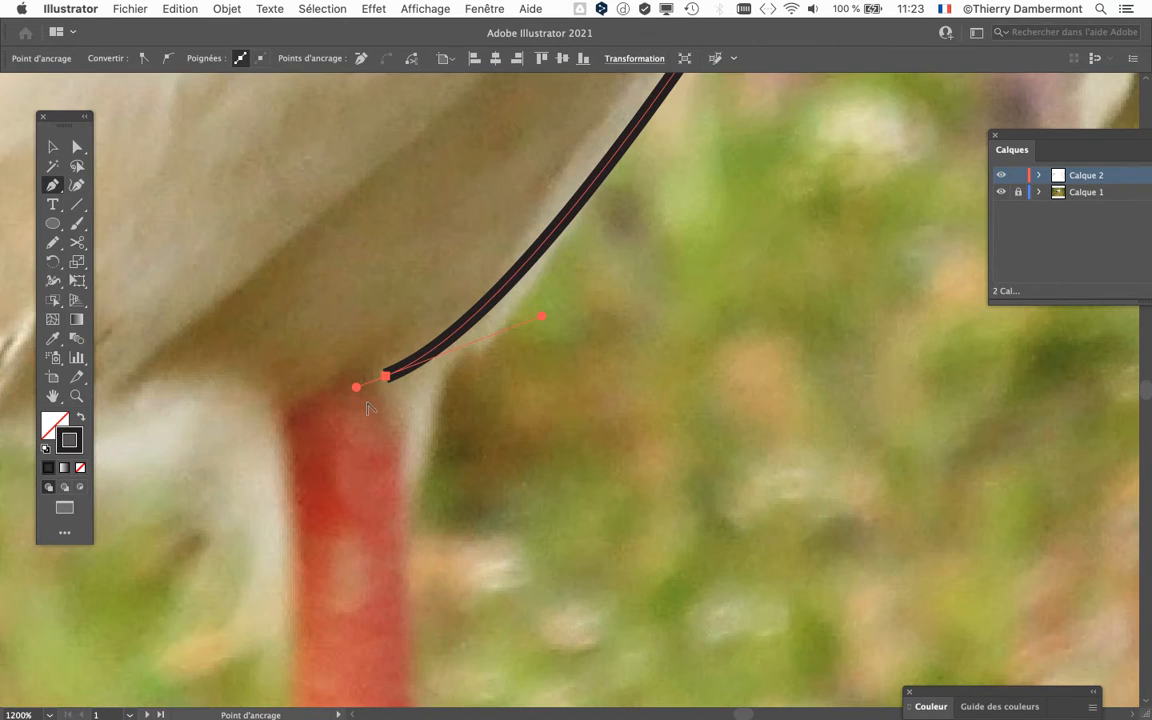
{"action": "left_click_drag", "start_coordinate": [385, 380], "coordinate": [397, 371]}
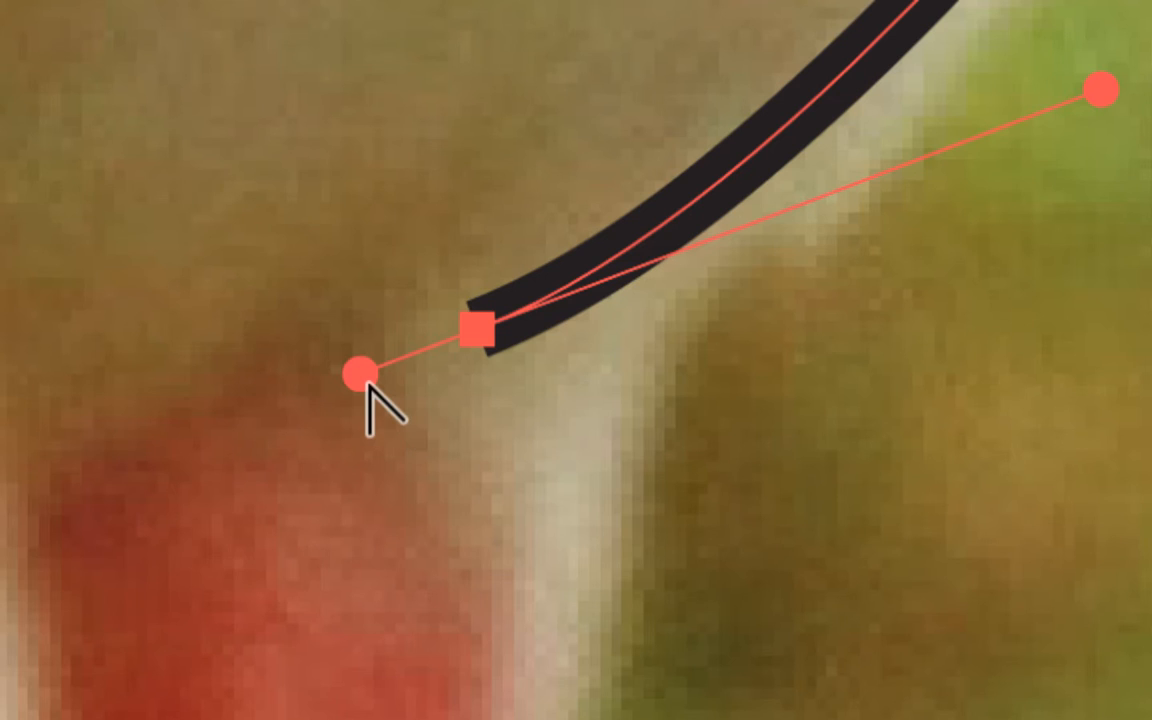
{"action": "left_click_drag", "start_coordinate": [360, 373], "coordinate": [483, 471]}
{"action": "left_click_drag", "start_coordinate": [392, 401], "coordinate": [391, 406]}
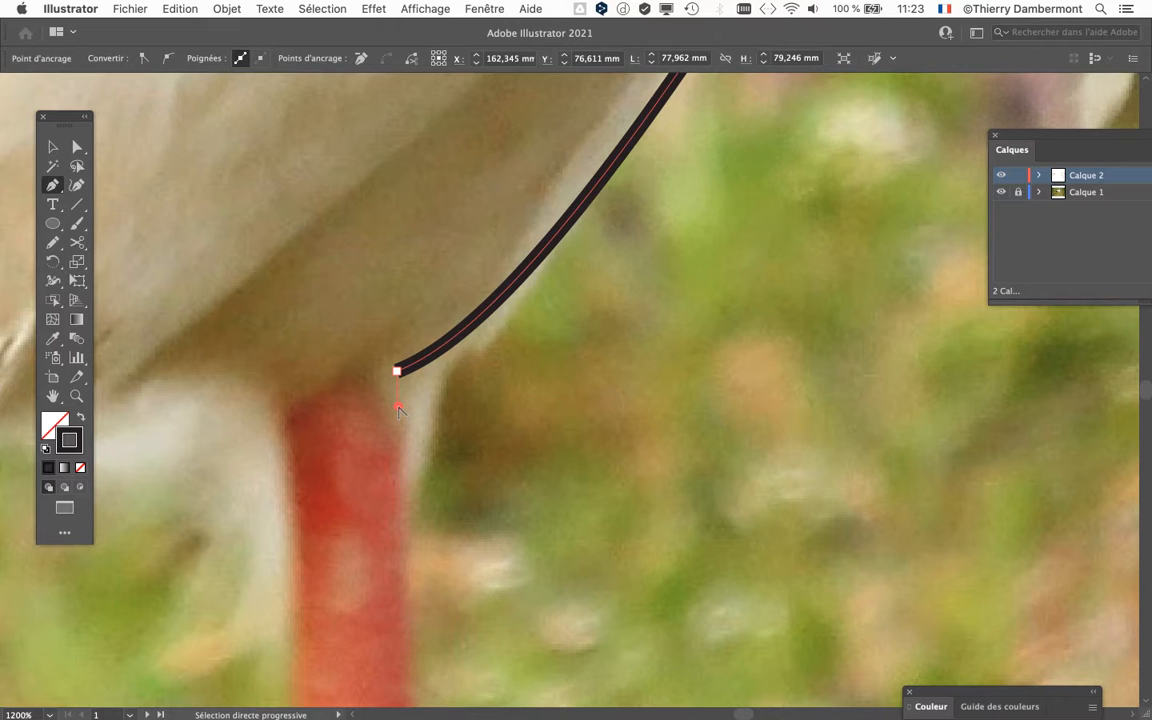
Trace the front edge of the upper leg down to the joint and angle the last anchor's outgoing handle along the bend
{"action": "scroll", "coordinate": [399, 405], "scroll_direction": "down", "scroll_amount": 2}
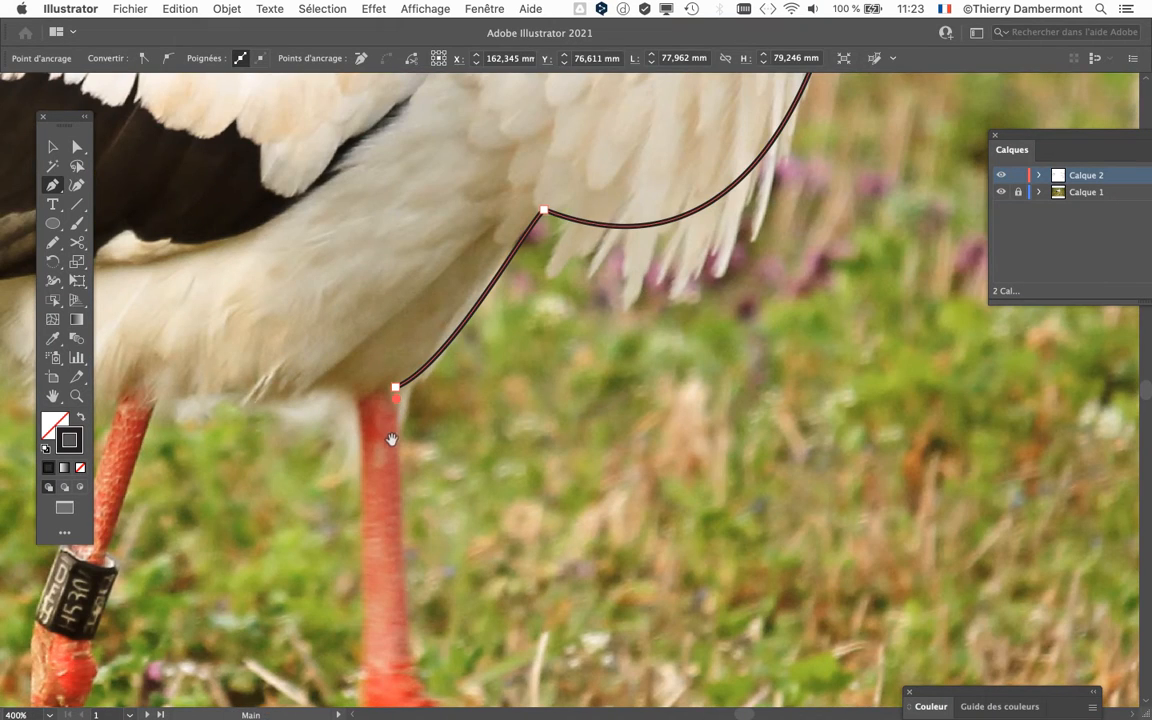
{"action": "left_click_drag", "start_coordinate": [393, 441], "coordinate": [401, 280]}
{"action": "left_click", "coordinate": [420, 481]}
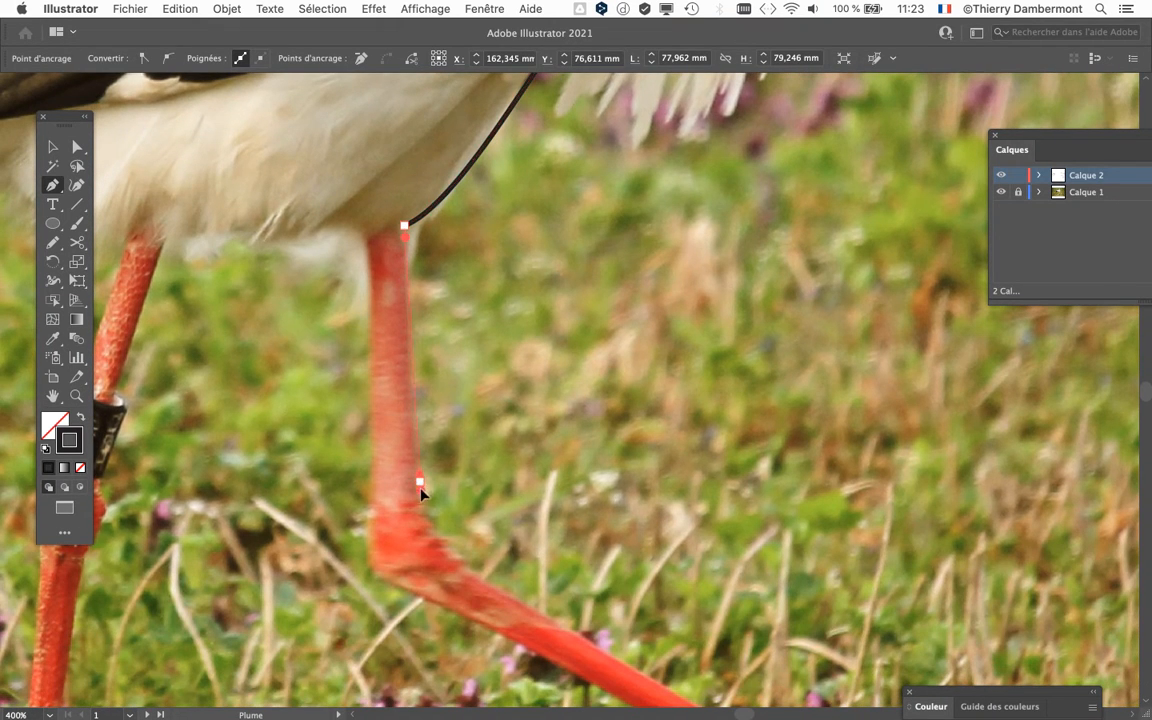
{"action": "left_click_drag", "start_coordinate": [421, 497], "coordinate": [411, 405]}
{"action": "scroll", "coordinate": [432, 534], "scroll_direction": "up", "scroll_amount": 2}
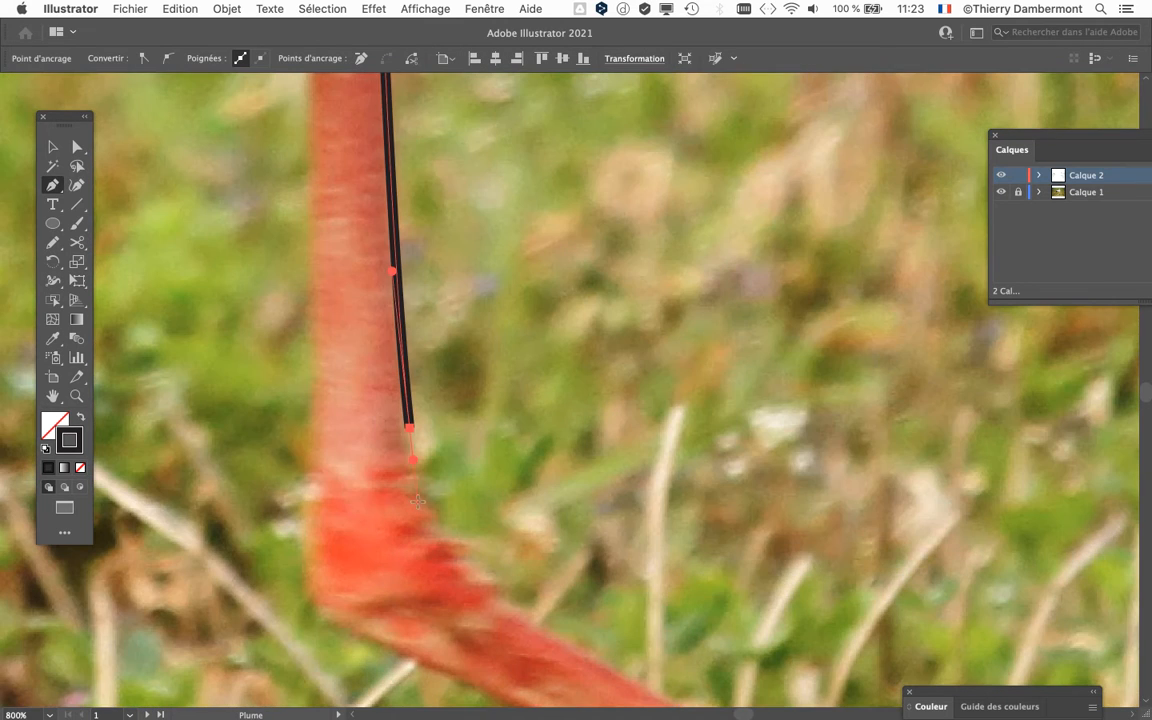
{"action": "left_click", "coordinate": [421, 487]}
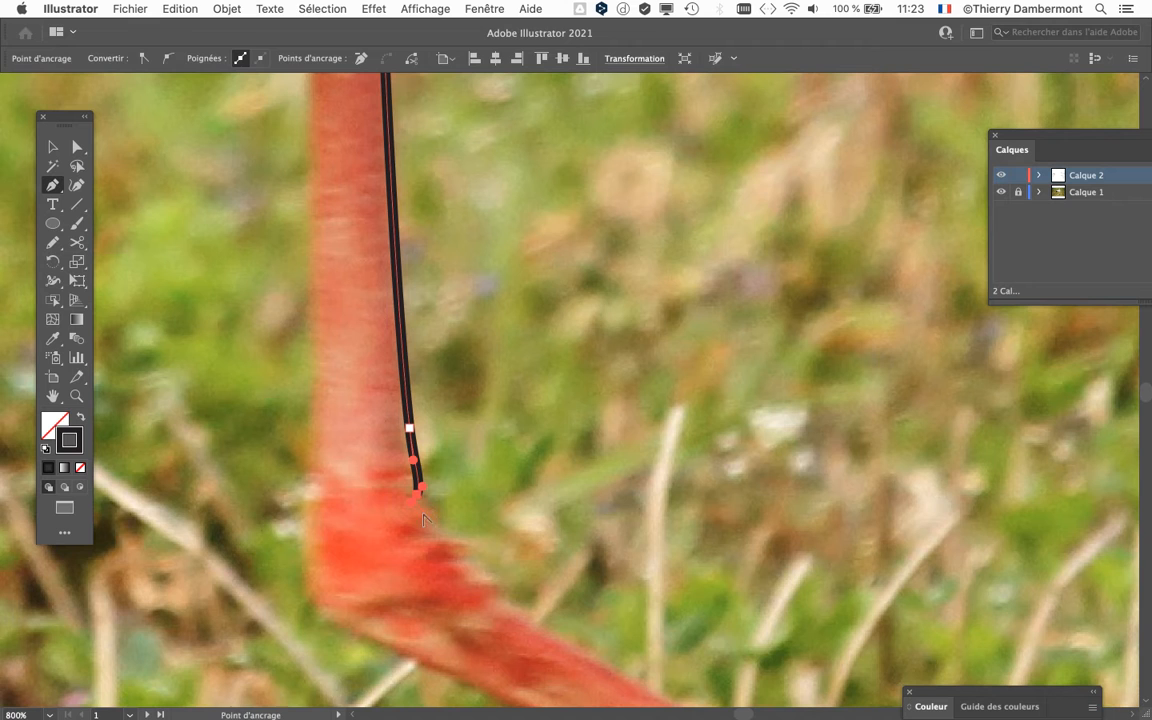
{"action": "left_click_drag", "start_coordinate": [417, 494], "coordinate": [432, 508]}
Add anchor points around the front of the leg joint, turning the path towards the lower leg
{"action": "left_click", "coordinate": [478, 581]}
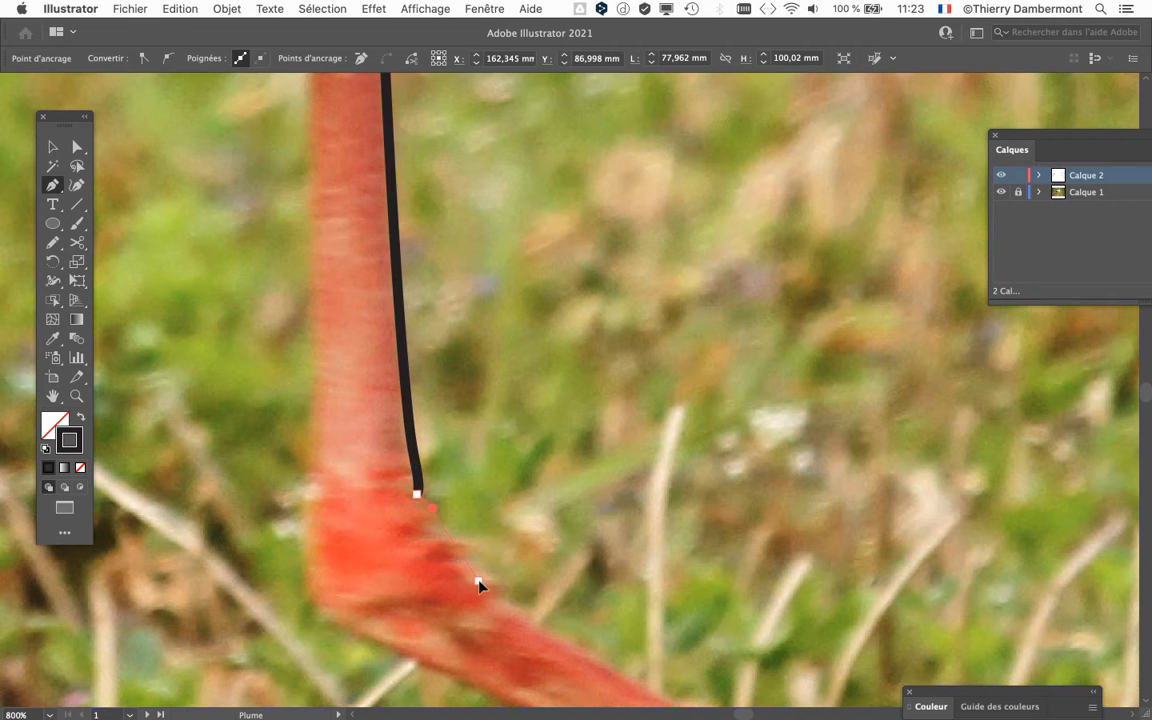
{"action": "left_click_drag", "start_coordinate": [478, 595], "coordinate": [477, 596]}
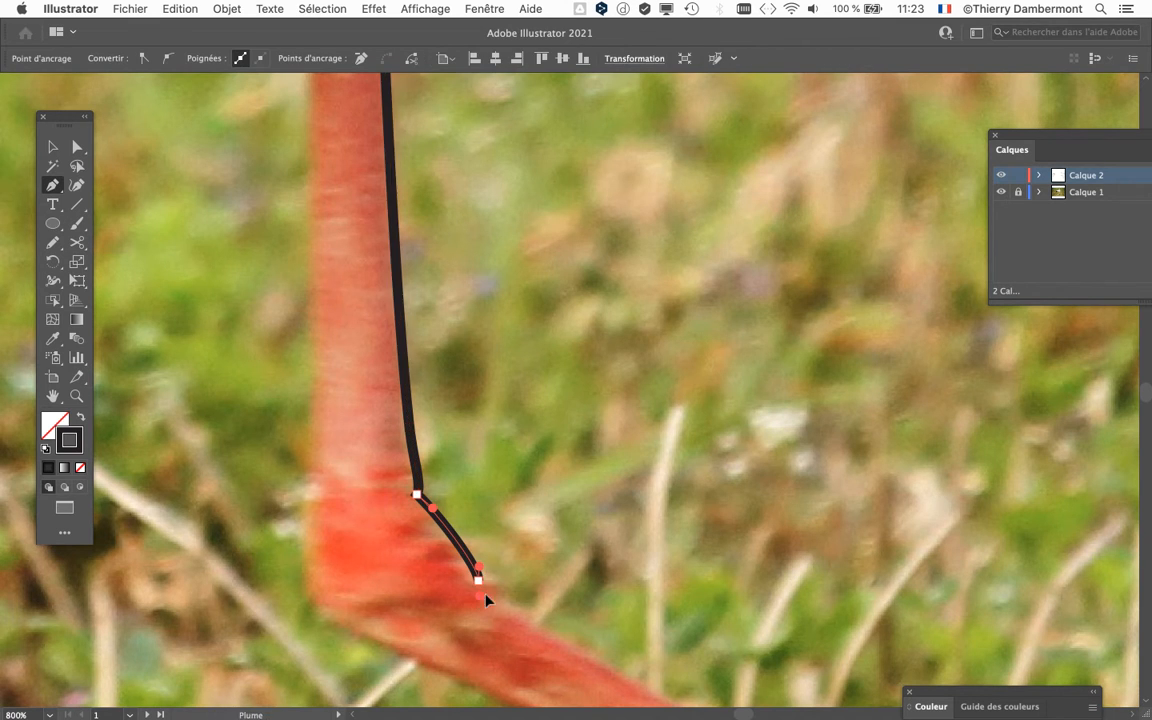
{"action": "scroll", "coordinate": [456, 513], "scroll_direction": "down", "scroll_amount": 5}
{"action": "scroll", "coordinate": [456, 513], "scroll_direction": "right", "scroll_amount": 3}
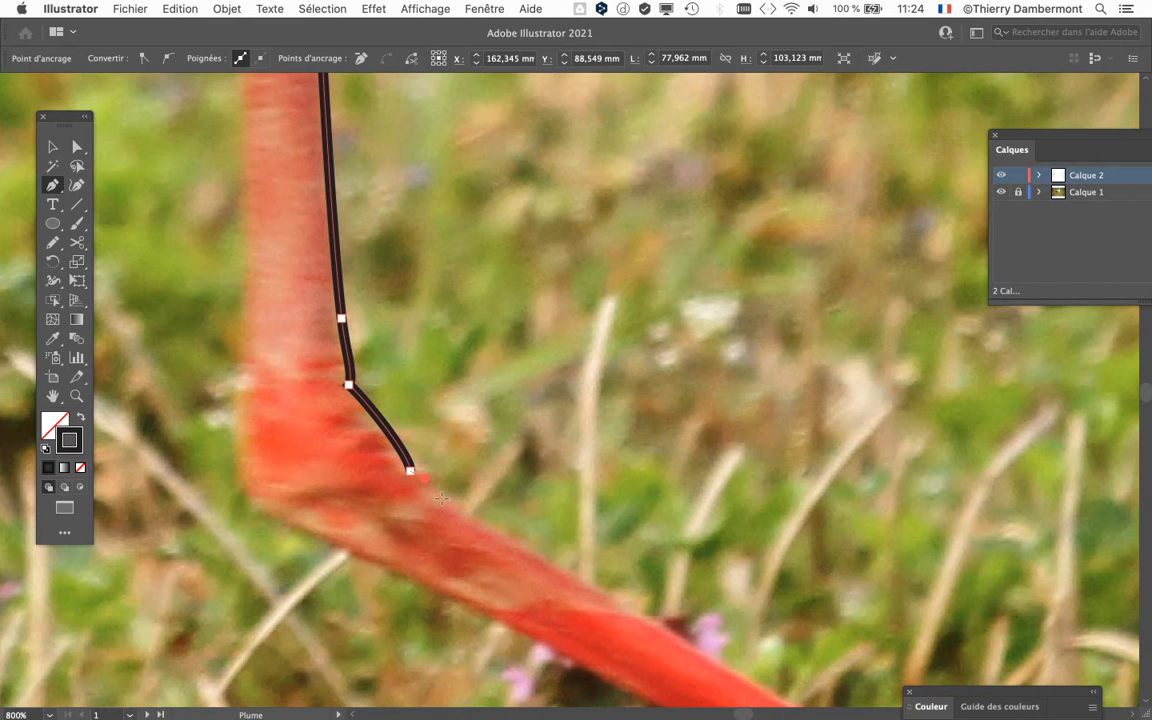
{"action": "left_click_drag", "start_coordinate": [441, 497], "coordinate": [457, 509]}
Extend the path along the upper edge of the lower leg to the start of the foot
{"action": "scroll", "coordinate": [460, 514], "scroll_direction": "down", "scroll_amount": 3}
{"action": "scroll", "coordinate": [697, 434], "scroll_direction": "down", "scroll_amount": 5}
{"action": "scroll", "coordinate": [697, 434], "scroll_direction": "right", "scroll_amount": 2}
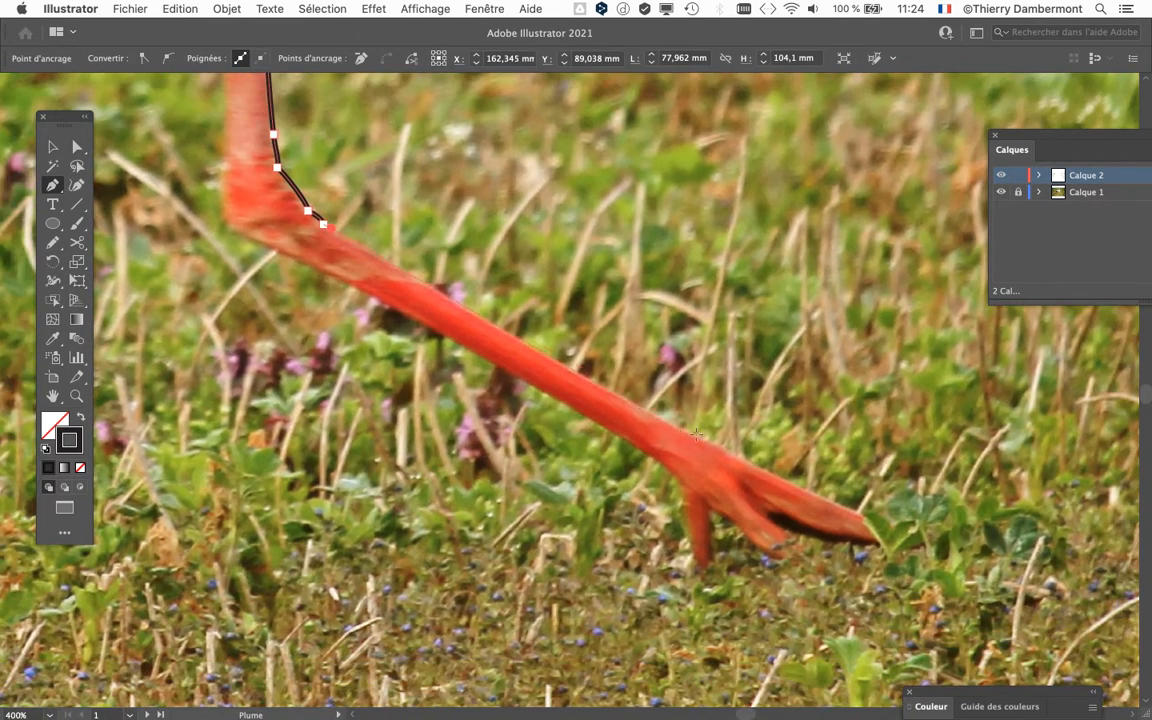
{"action": "left_click_drag", "start_coordinate": [681, 435], "coordinate": [685, 441]}
Trace the upper edge of the foot and front toe up to the leaf covering the toe's end
{"action": "scroll", "coordinate": [760, 468], "scroll_direction": "up", "scroll_amount": 3}
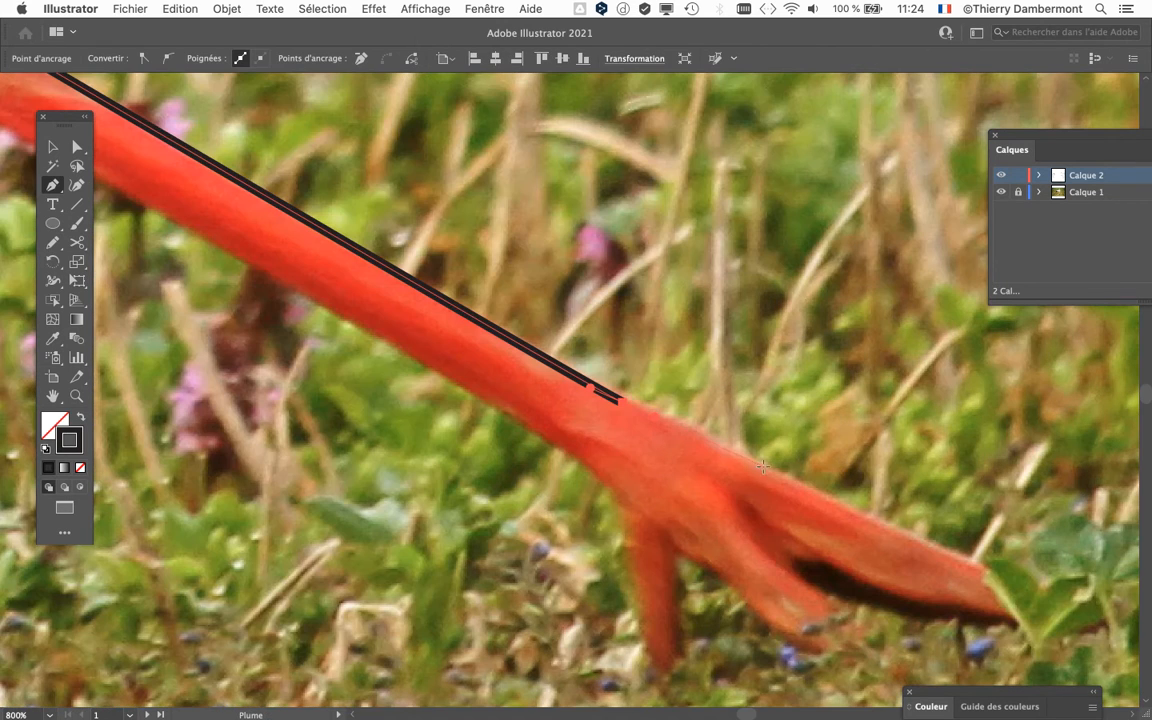
{"action": "left_click_drag", "start_coordinate": [772, 467], "coordinate": [691, 338]}
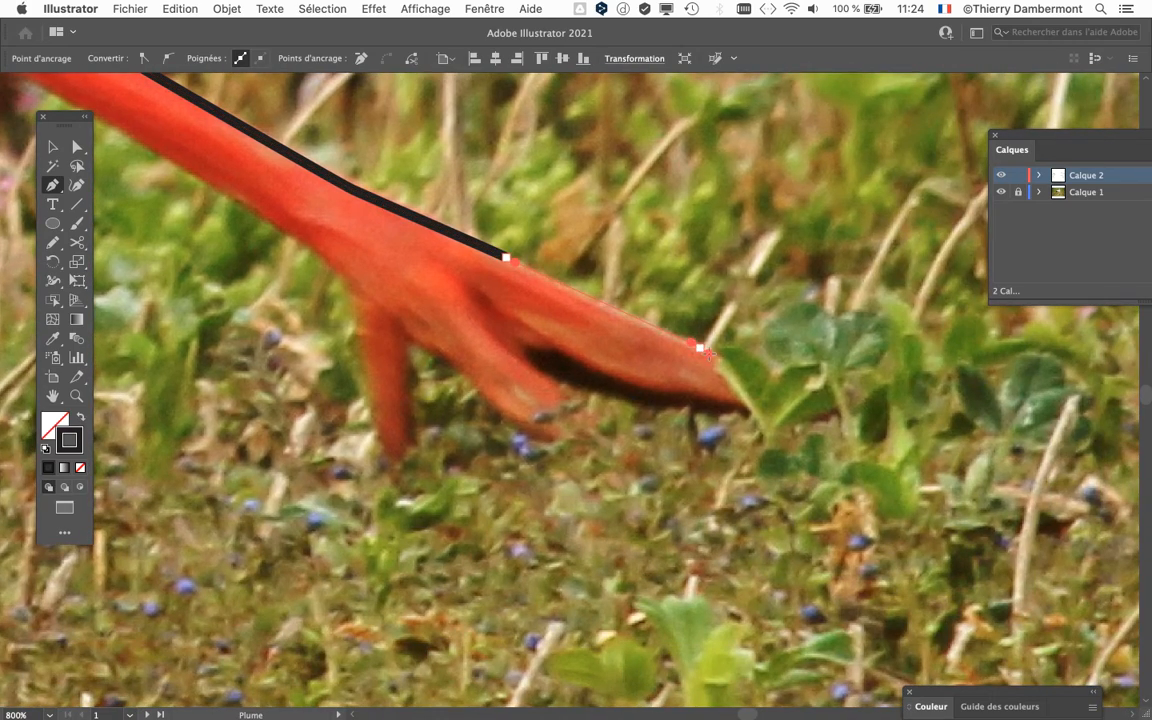
{"action": "left_click", "coordinate": [700, 348]}
{"action": "scroll", "coordinate": [723, 383], "scroll_direction": "up", "scroll_amount": 2}
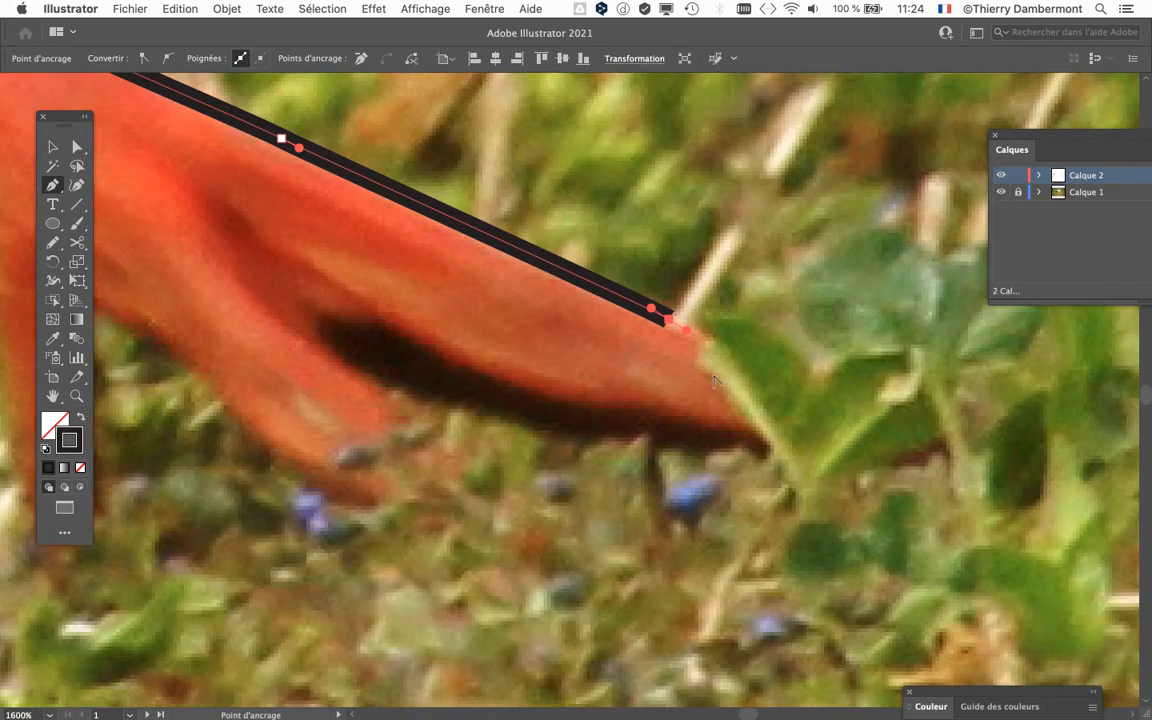
{"action": "scroll", "coordinate": [712, 380], "scroll_direction": "down", "scroll_amount": 3}
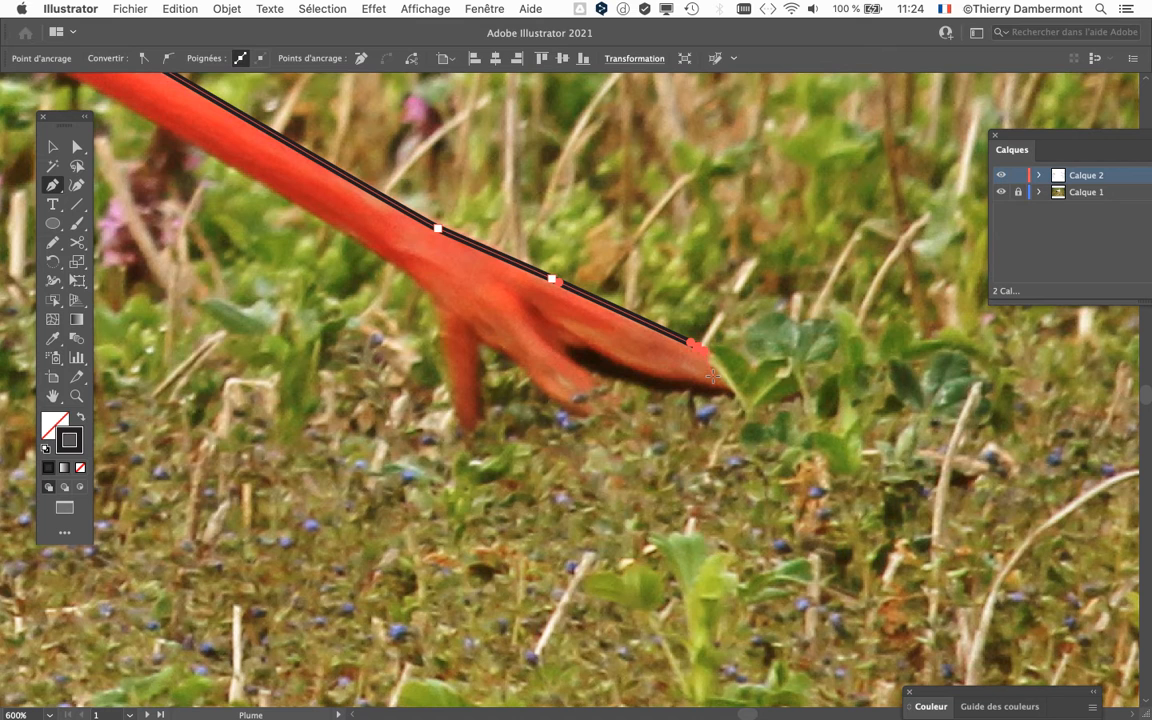
Round the tip of the front toe, trace its underside back to the notch, and angle the outgoing handle along the middle toe
{"action": "scroll", "coordinate": [713, 375], "scroll_direction": "up", "scroll_amount": 1}
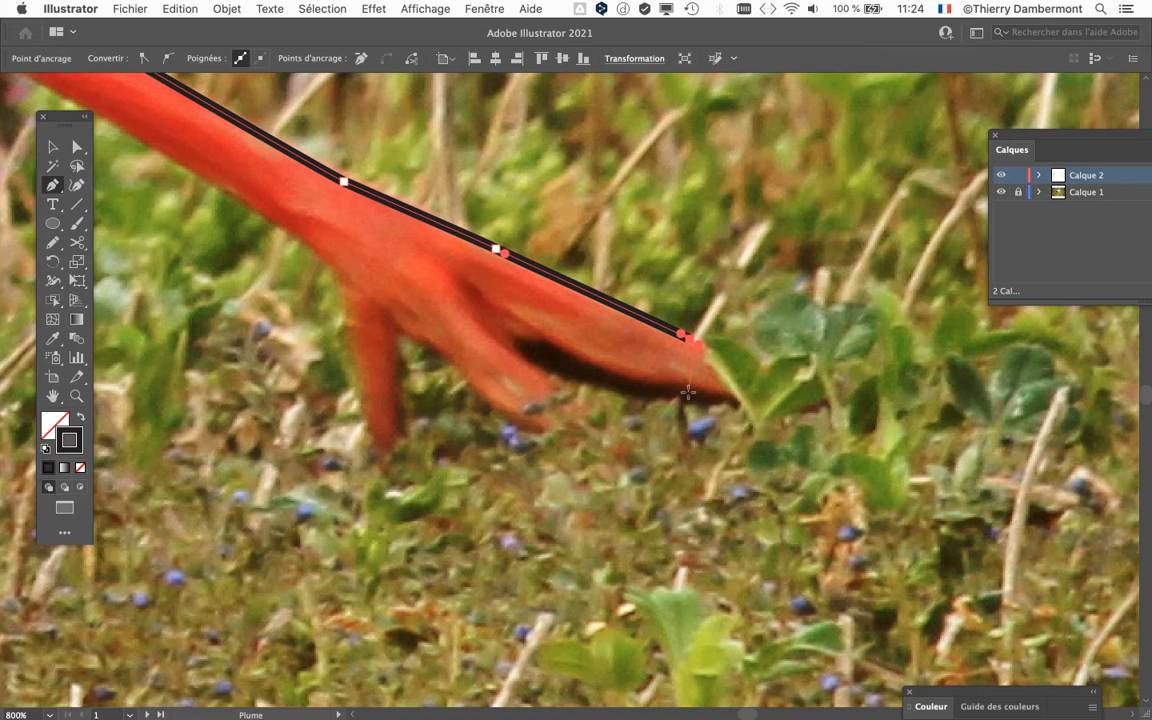
{"action": "left_click_drag", "start_coordinate": [800, 372], "coordinate": [761, 408]}
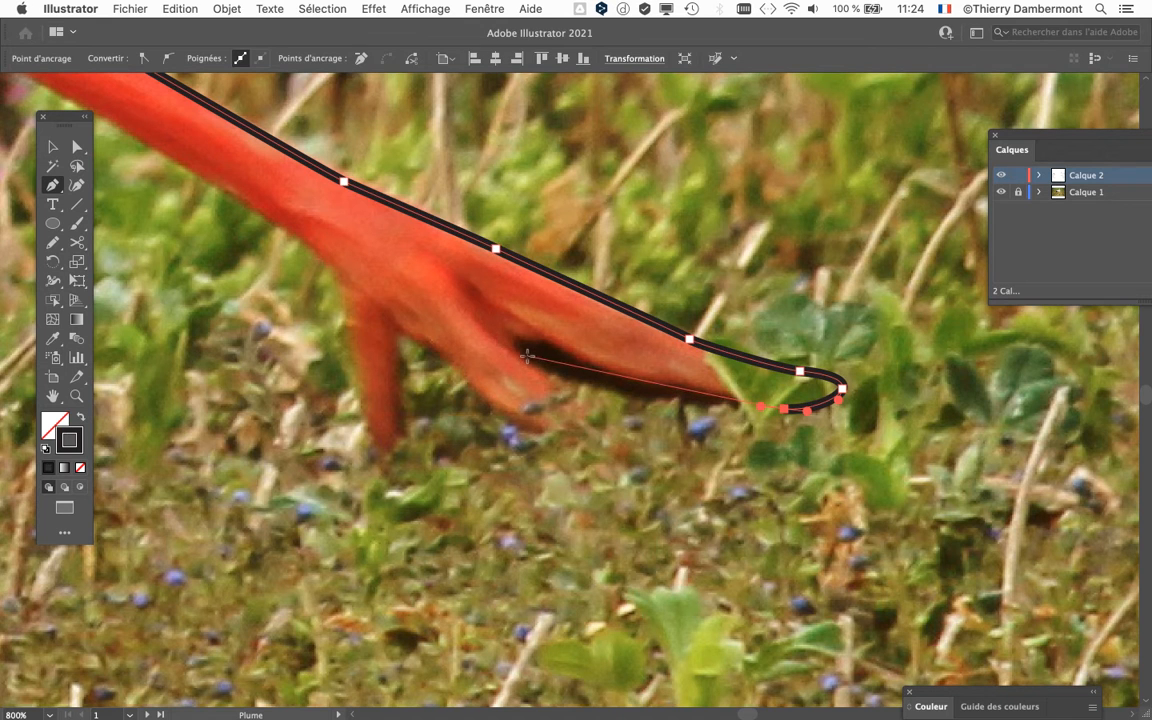
{"action": "left_click_drag", "start_coordinate": [527, 355], "coordinate": [507, 349]}
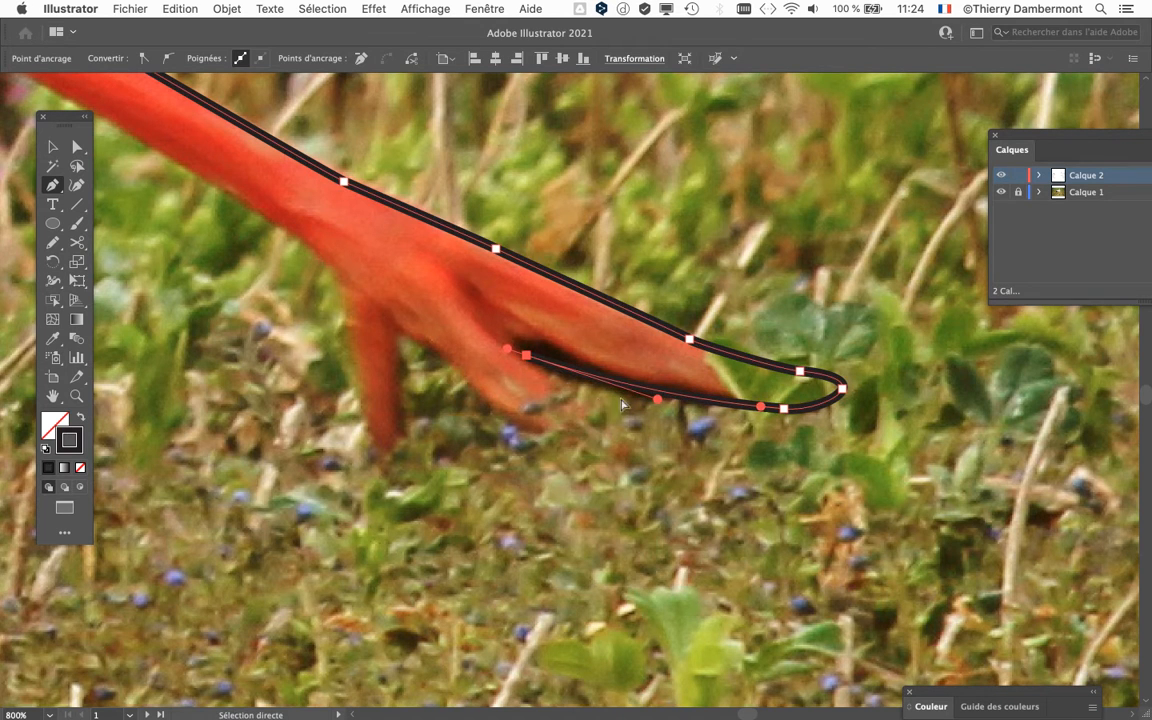
{"action": "scroll", "coordinate": [537, 380], "scroll_direction": "up", "scroll_amount": 2}
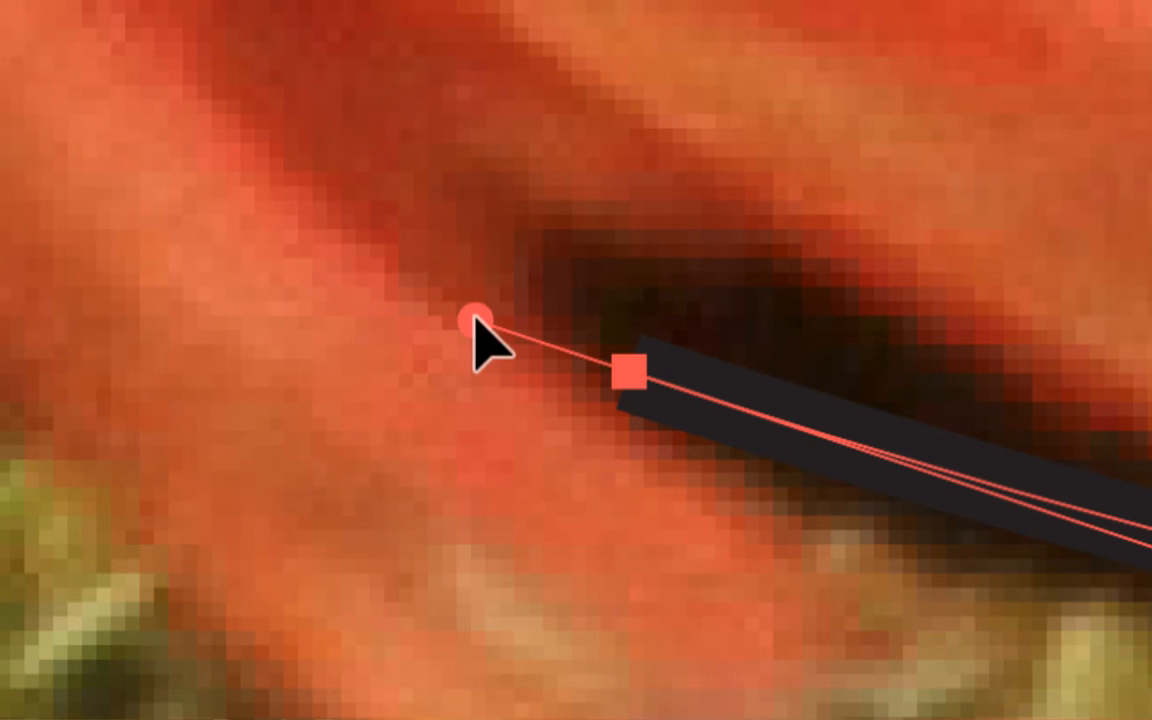
{"action": "left_click_drag", "start_coordinate": [477, 321], "coordinate": [583, 379]}
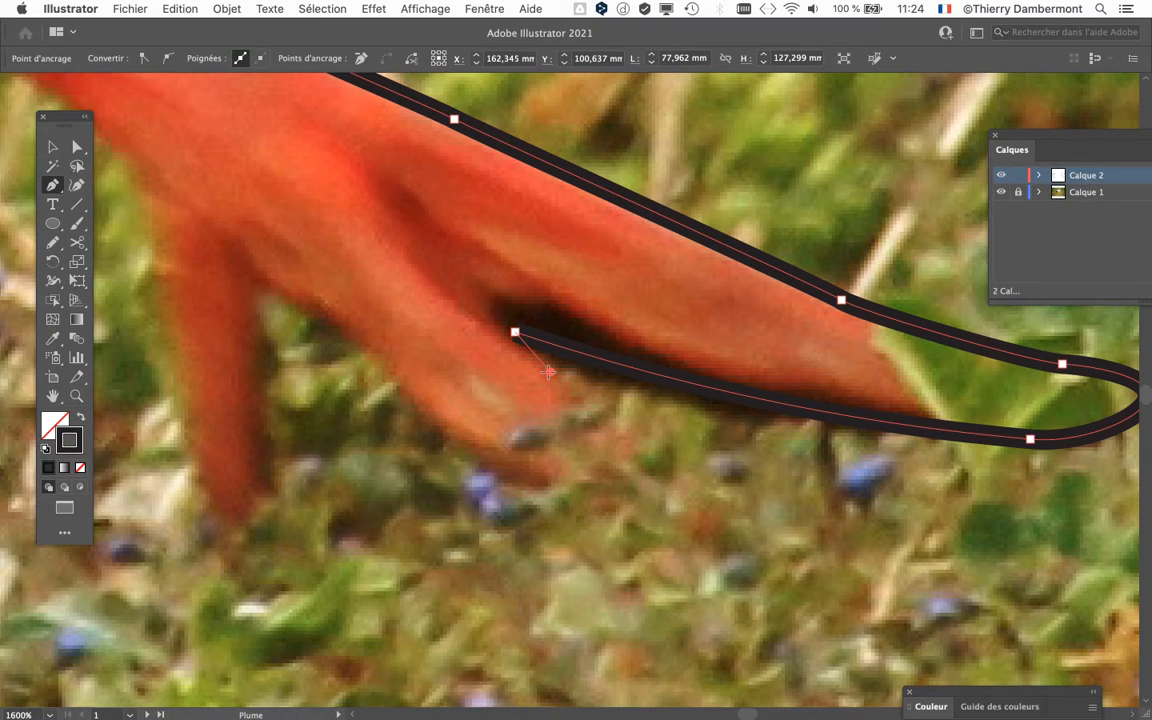
Trace around the middle toe from the front notch, past its tip and back along its underside to the rear toe
{"action": "left_click_drag", "start_coordinate": [655, 457], "coordinate": [689, 501]}
{"action": "left_click_drag", "start_coordinate": [451, 449], "coordinate": [557, 541]}
{"action": "left_click_drag", "start_coordinate": [316, 308], "coordinate": [297, 300]}
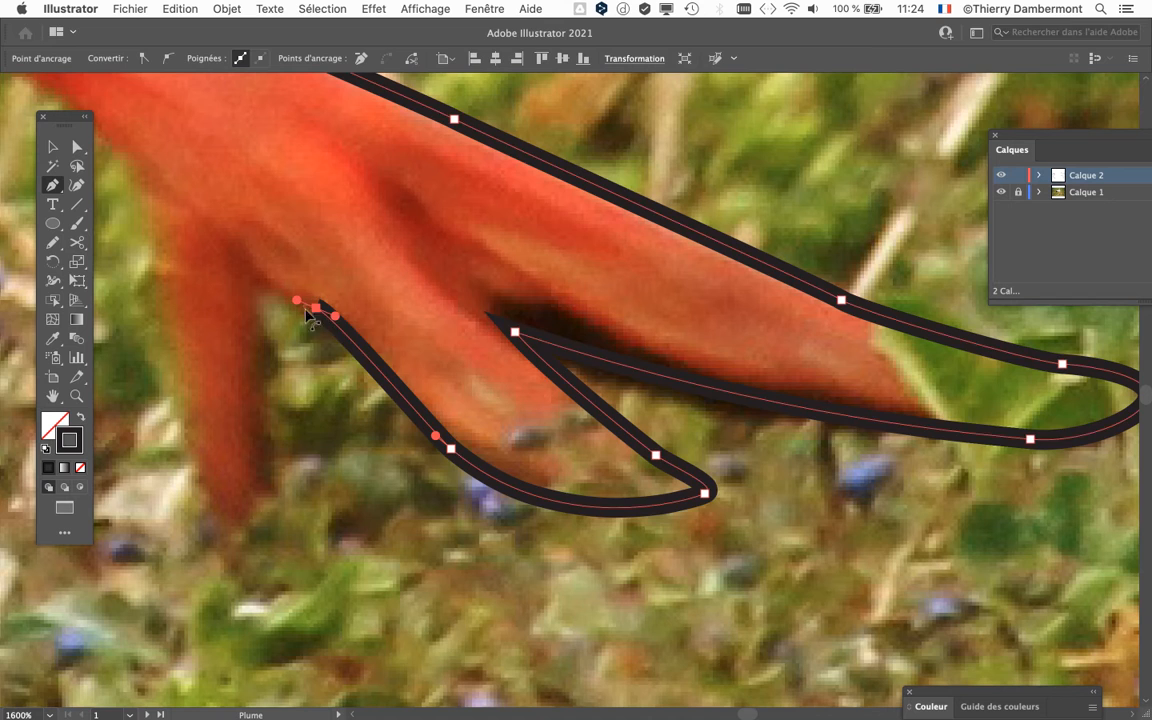
{"action": "left_click", "coordinate": [249, 276]}
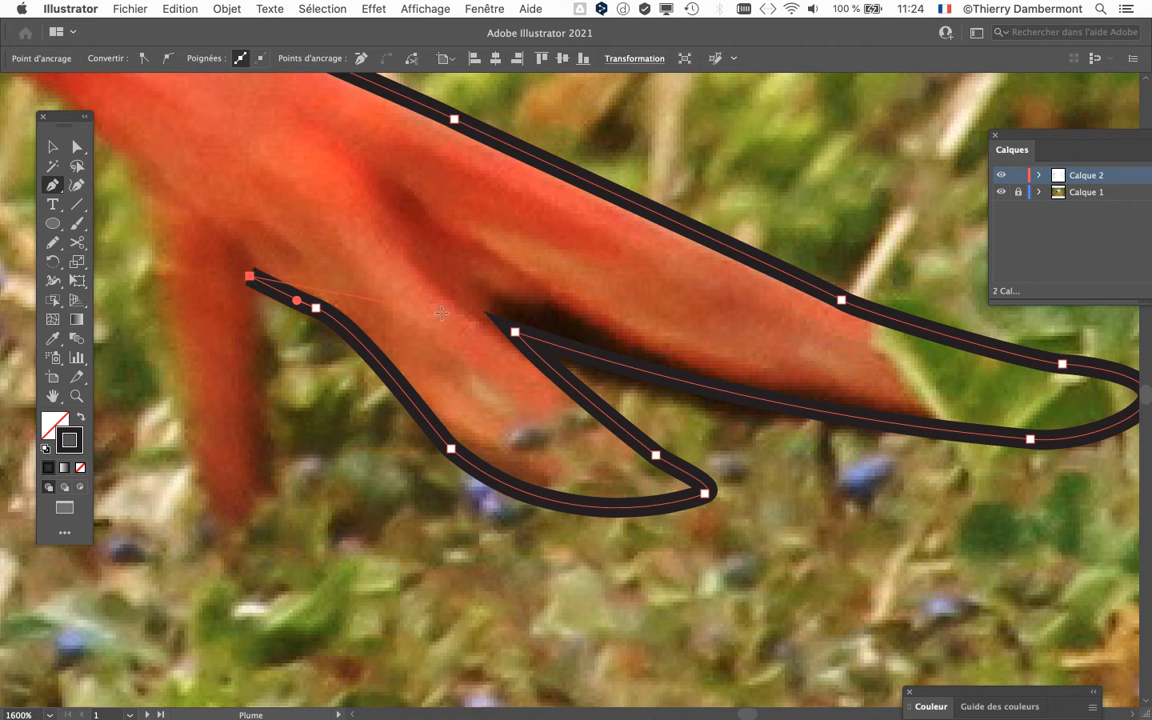
{"action": "key", "text": "alt+super+8"}
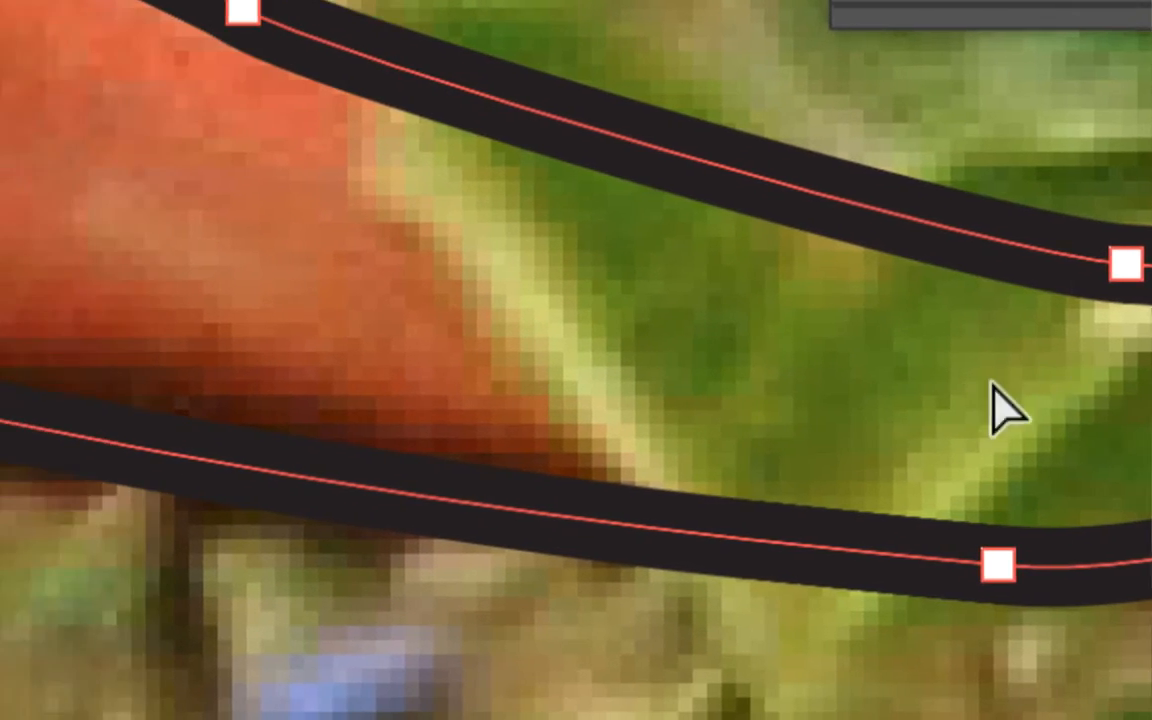
{"action": "key", "text": "alt+super+8"}
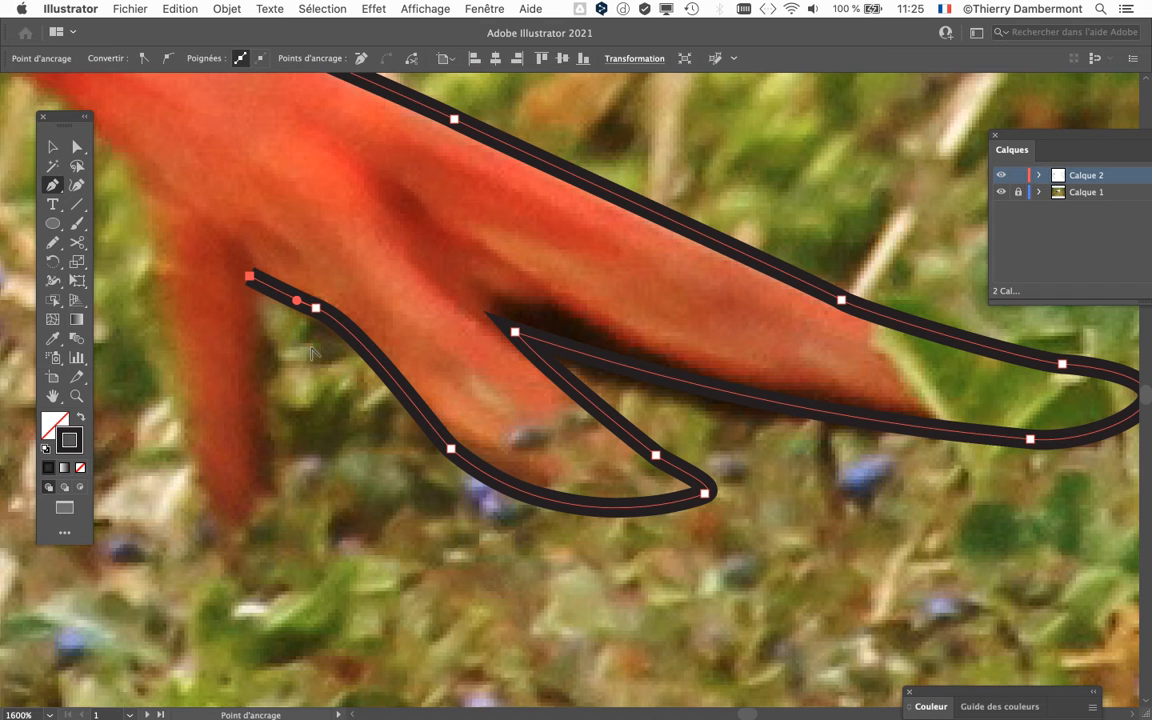
Trace the rear toe down to its tip and back up its outer edge to the start of the lower leg
{"action": "scroll", "coordinate": [310, 347], "scroll_direction": "down", "scroll_amount": 1}
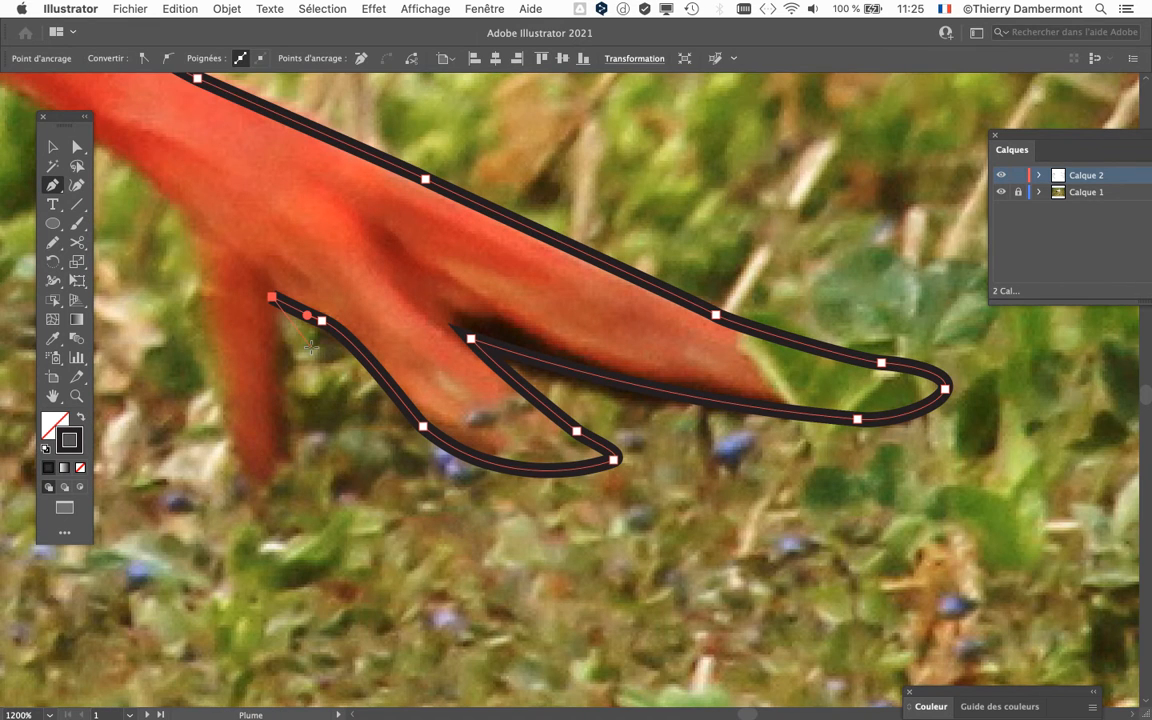
{"action": "left_click_drag", "start_coordinate": [311, 347], "coordinate": [460, 276]}
{"action": "left_click_drag", "start_coordinate": [430, 204], "coordinate": [413, 408]}
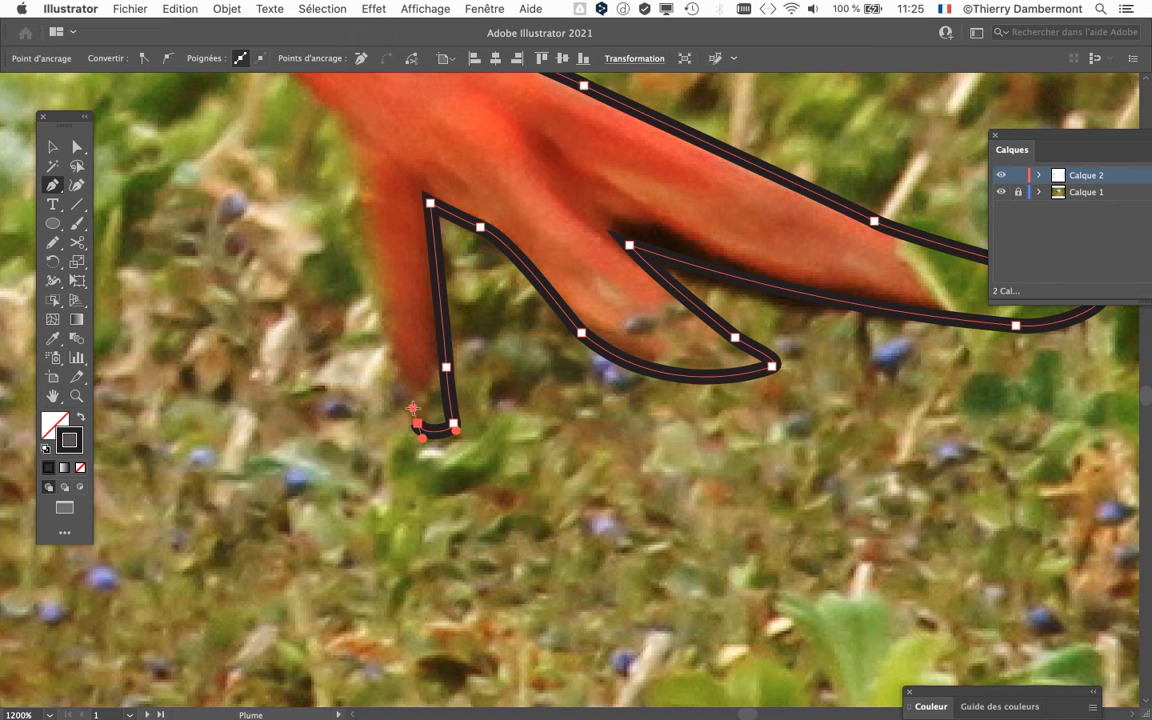
{"action": "left_click_drag", "start_coordinate": [357, 138], "coordinate": [589, 612]}
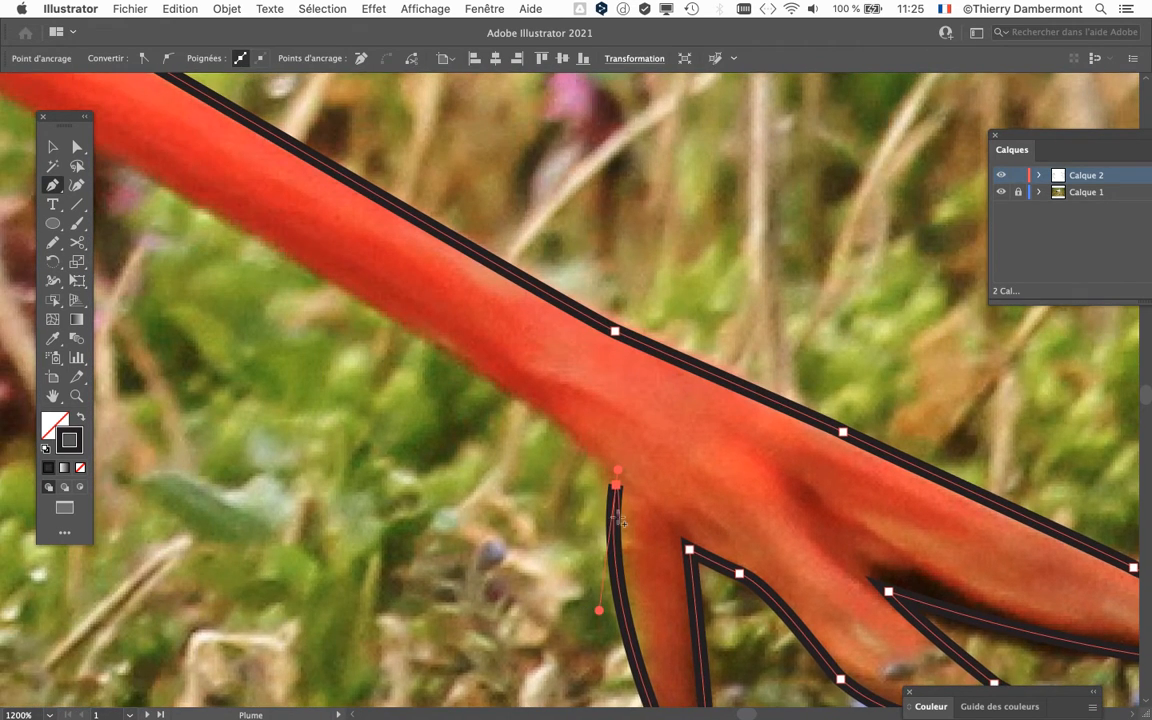
{"action": "scroll", "coordinate": [618, 501], "scroll_direction": "up", "scroll_amount": 1}
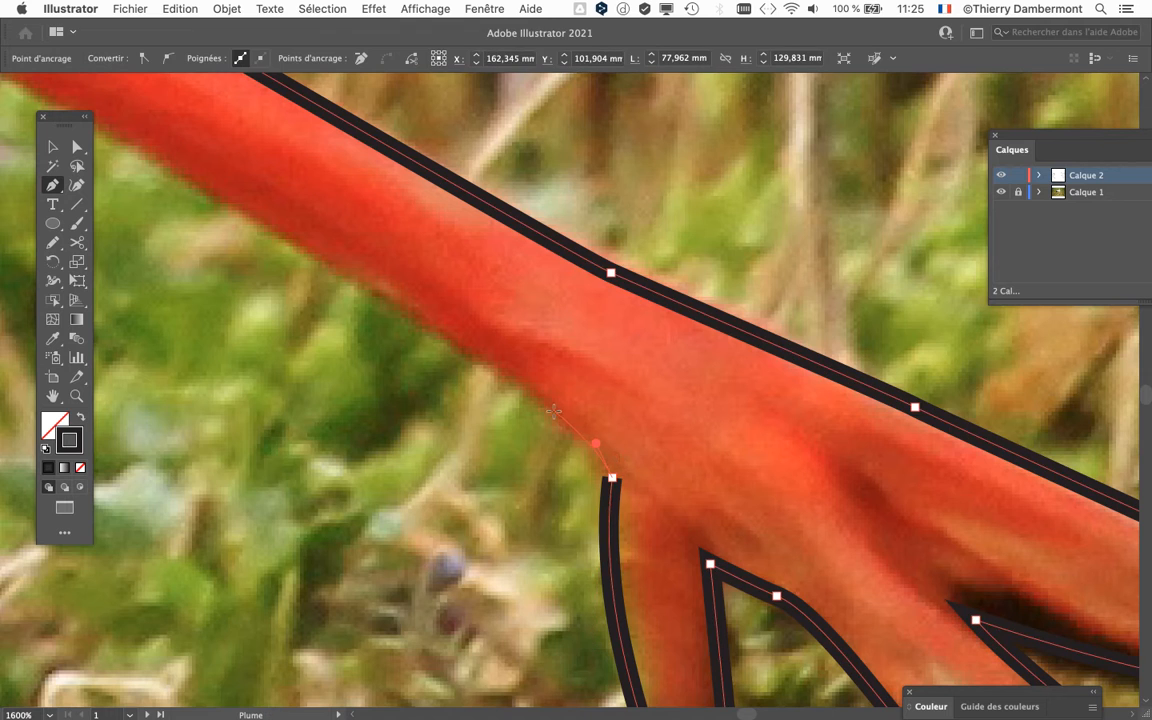
{"action": "left_click_drag", "start_coordinate": [541, 397], "coordinate": [525, 385]}
Trace the underside of the lower leg from the foot up to the leg joint, ending with a smooth anchor
{"action": "scroll", "coordinate": [516, 402], "scroll_direction": "down", "scroll_amount": 2}
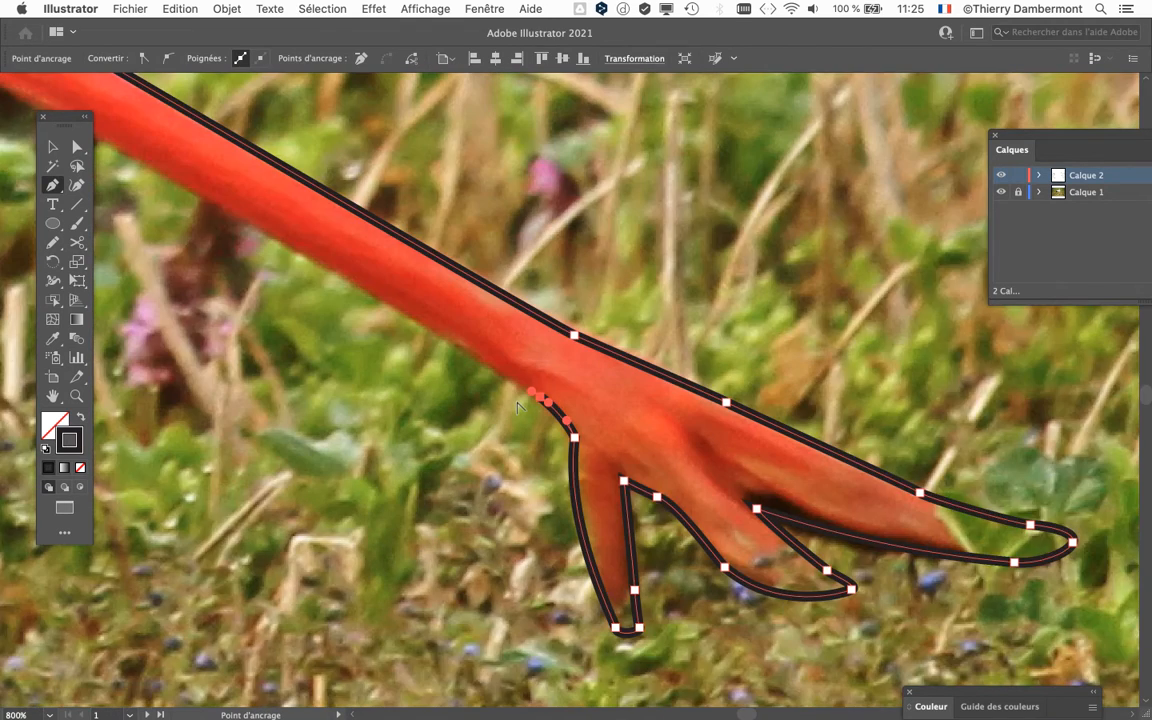
{"action": "left_click_drag", "start_coordinate": [369, 307], "coordinate": [357, 299]}
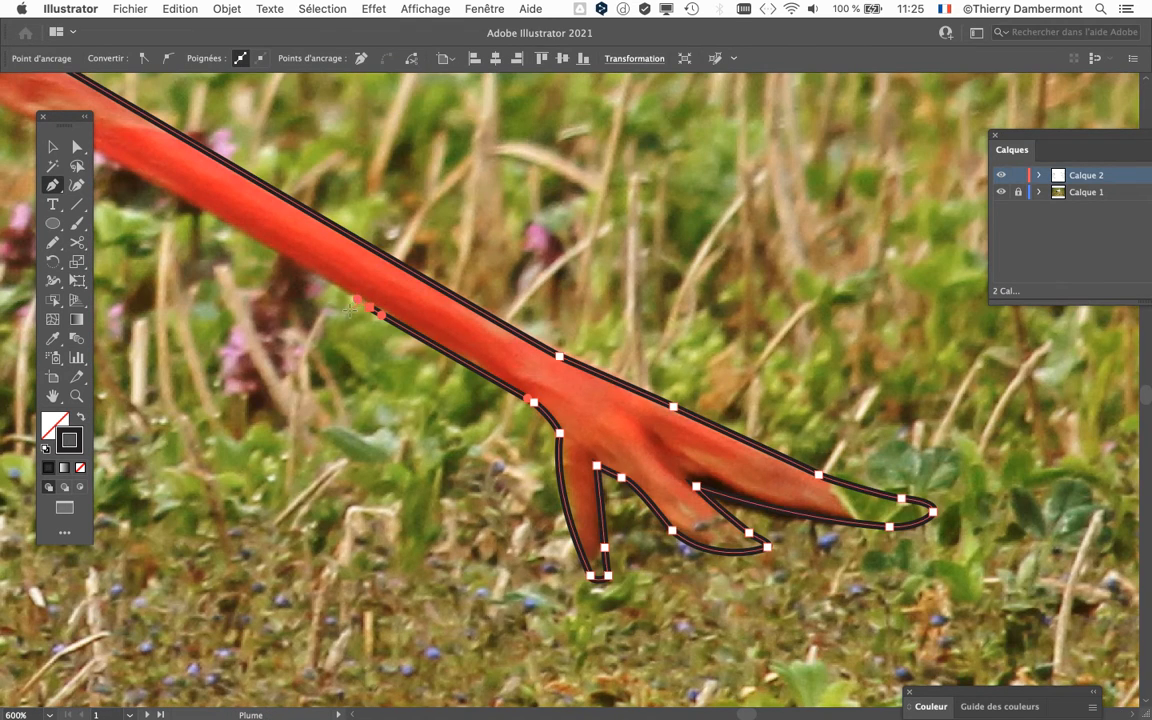
{"action": "scroll", "coordinate": [470, 318], "scroll_direction": "up", "scroll_amount": 5}
{"action": "scroll", "coordinate": [470, 318], "scroll_direction": "left", "scroll_amount": 10}
{"action": "left_click", "coordinate": [591, 337]}
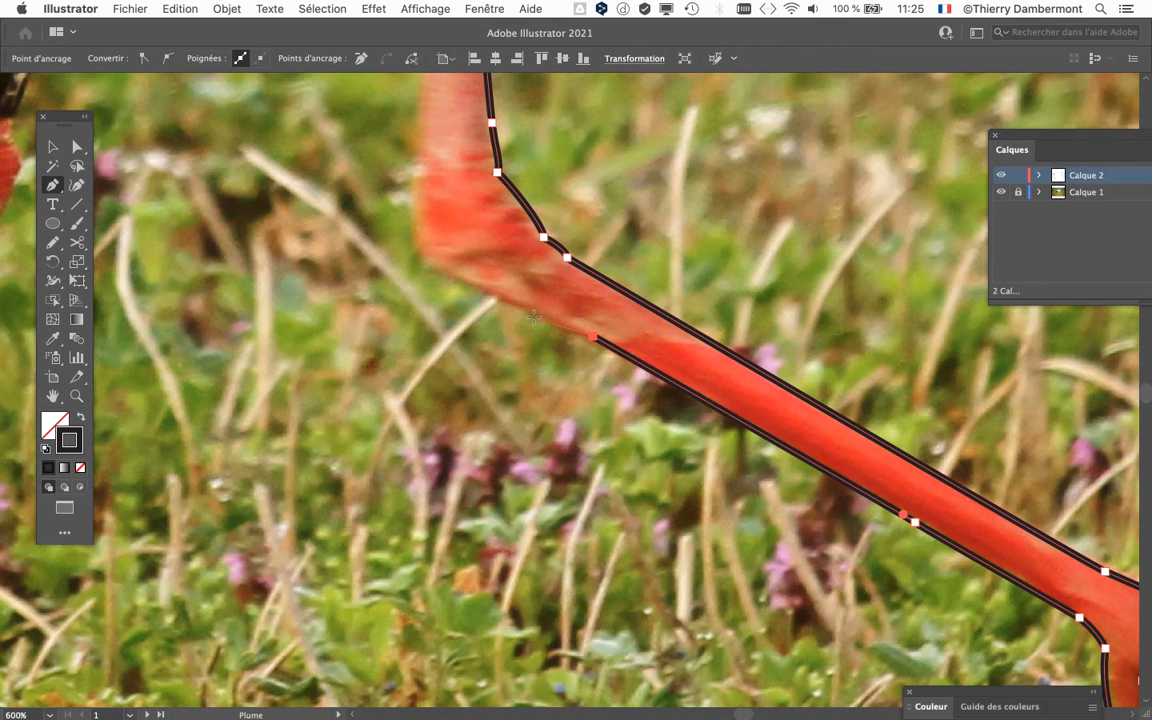
{"action": "key", "text": "super+z"}
{"action": "left_click_drag", "start_coordinate": [599, 340], "coordinate": [580, 331]}
Round the back of the leg joint and trace the rear edge of the upper leg up to the belly
{"action": "left_click_drag", "start_coordinate": [447, 277], "coordinate": [414, 234]}
{"action": "scroll", "coordinate": [414, 234], "scroll_direction": "up", "scroll_amount": 5}
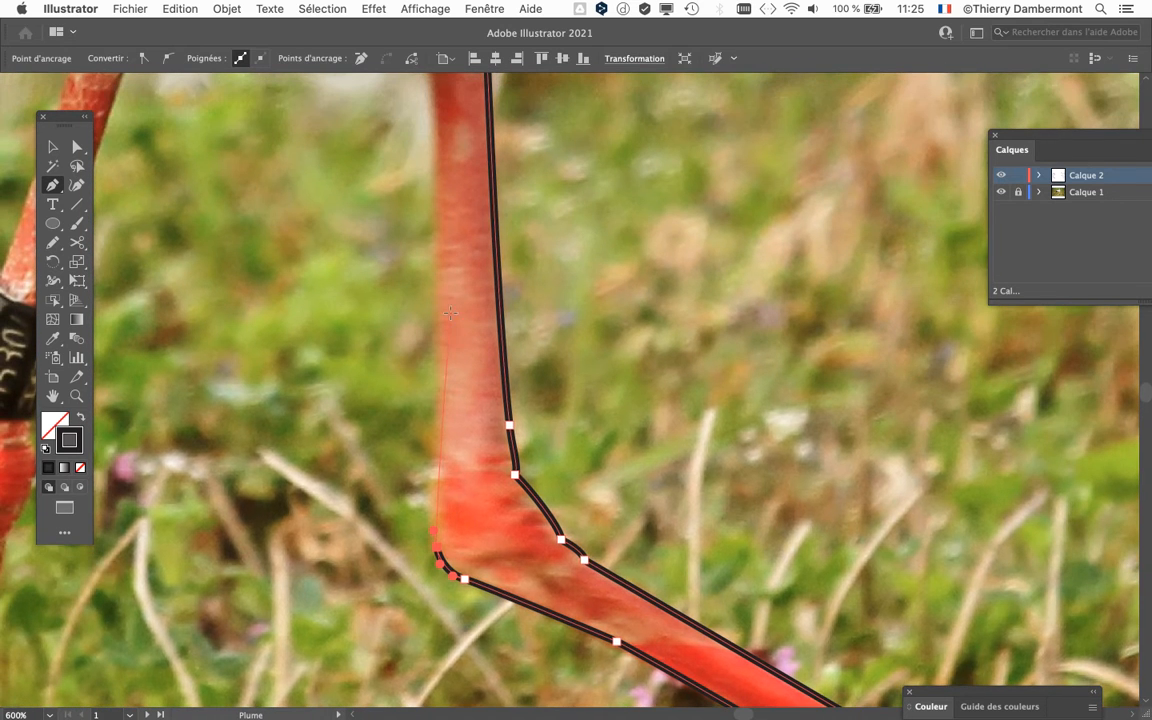
{"action": "left_click", "coordinate": [437, 312]}
{"action": "scroll", "coordinate": [522, 314], "scroll_direction": "up", "scroll_amount": 5}
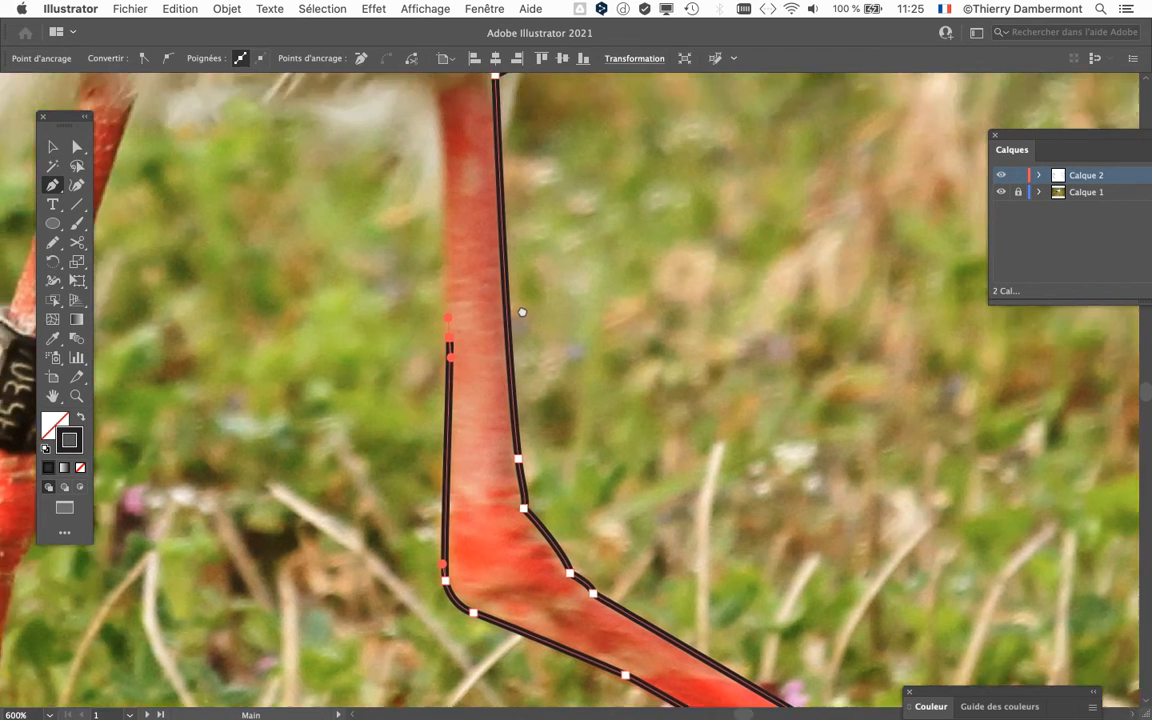
{"action": "left_click_drag", "start_coordinate": [487, 296], "coordinate": [502, 313]}
{"action": "scroll", "coordinate": [476, 291], "scroll_direction": "up", "scroll_amount": 1}
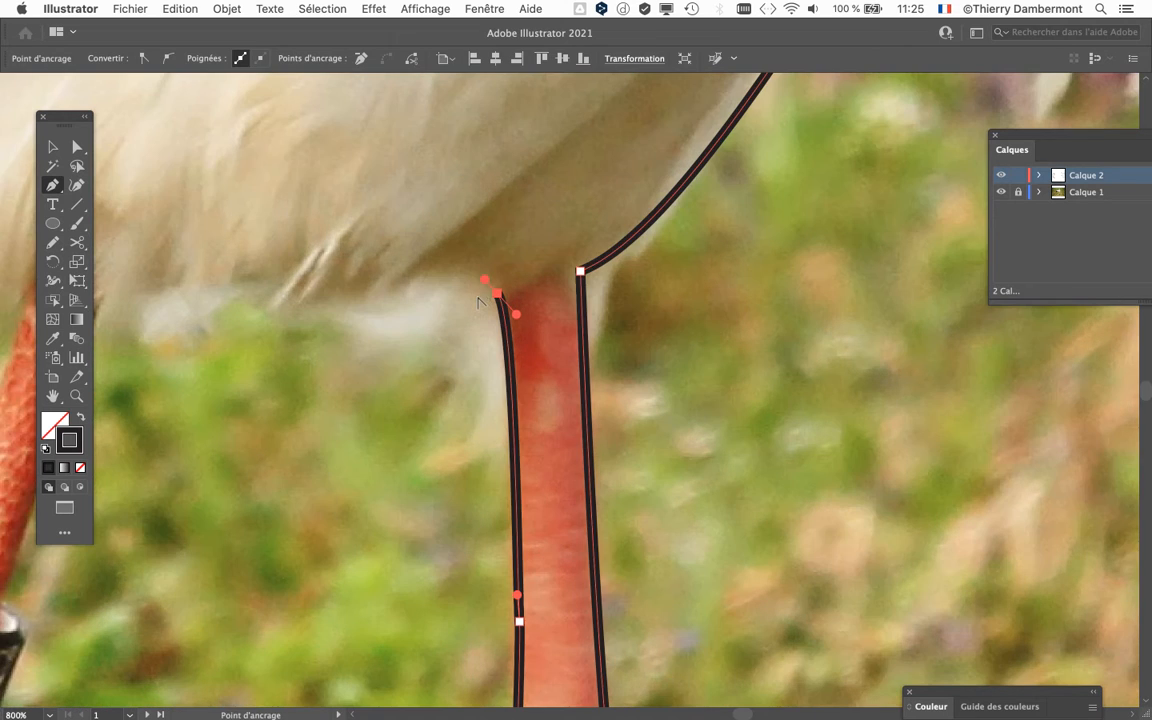
Trace the belly edge between the two legs and angle the last anchor's outgoing handle down along the second leg
{"action": "left_click_drag", "start_coordinate": [314, 286], "coordinate": [322, 286]}
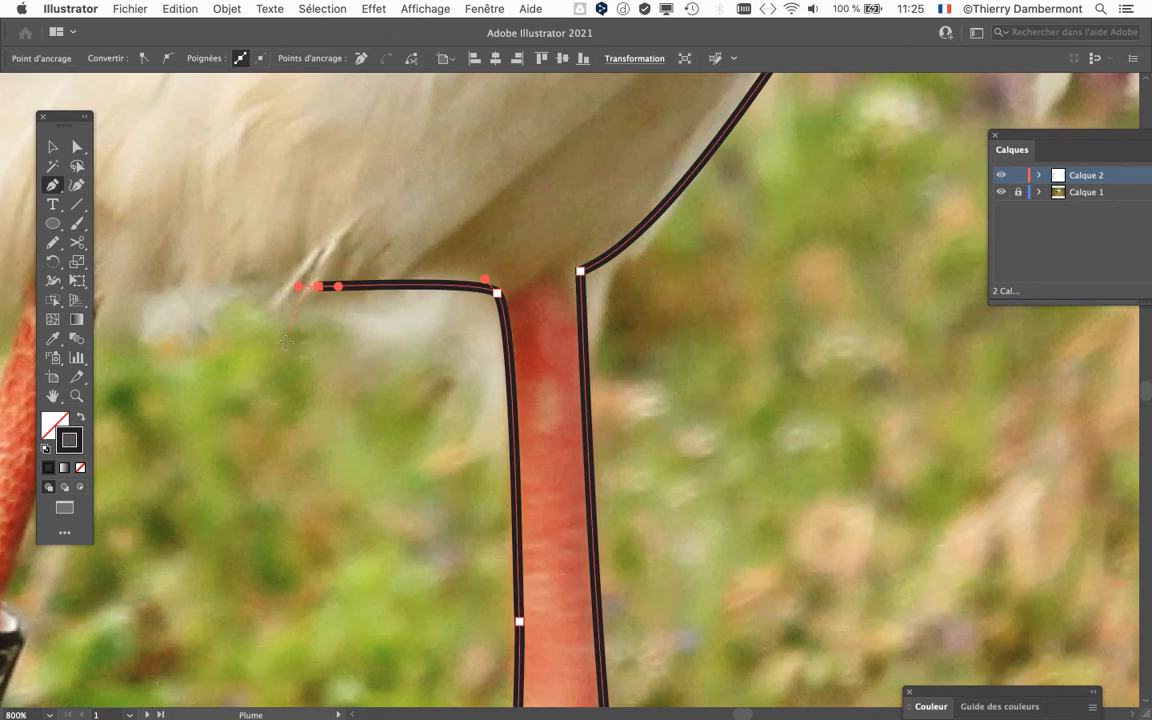
{"action": "scroll", "coordinate": [290, 367], "scroll_direction": "down", "scroll_amount": 2}
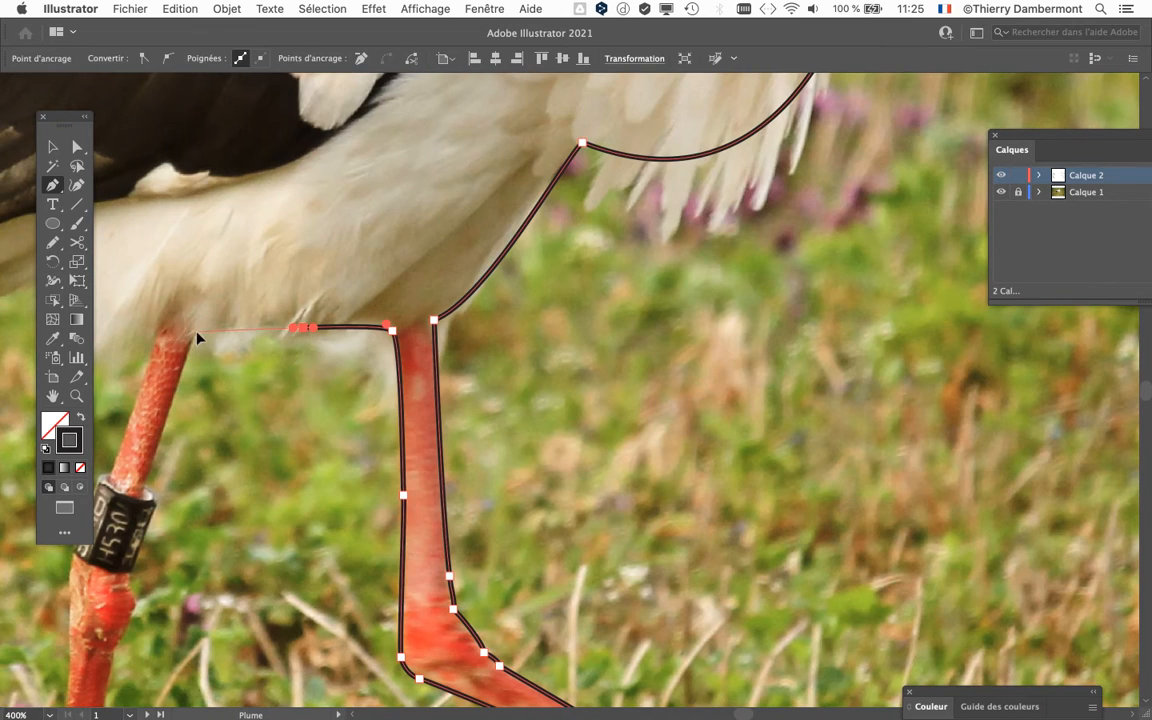
{"action": "left_click_drag", "start_coordinate": [198, 331], "coordinate": [204, 329]}
{"action": "scroll", "coordinate": [645, 288], "scroll_direction": "up", "scroll_amount": 3}
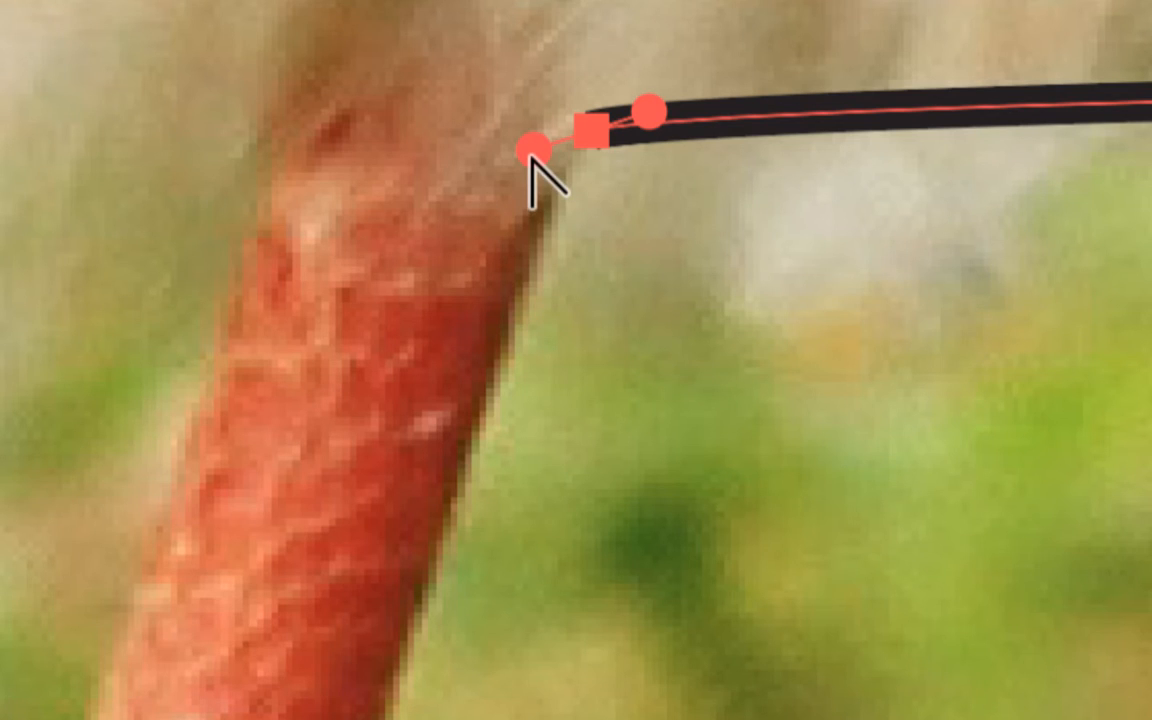
{"action": "left_click_drag", "start_coordinate": [535, 150], "coordinate": [550, 248]}
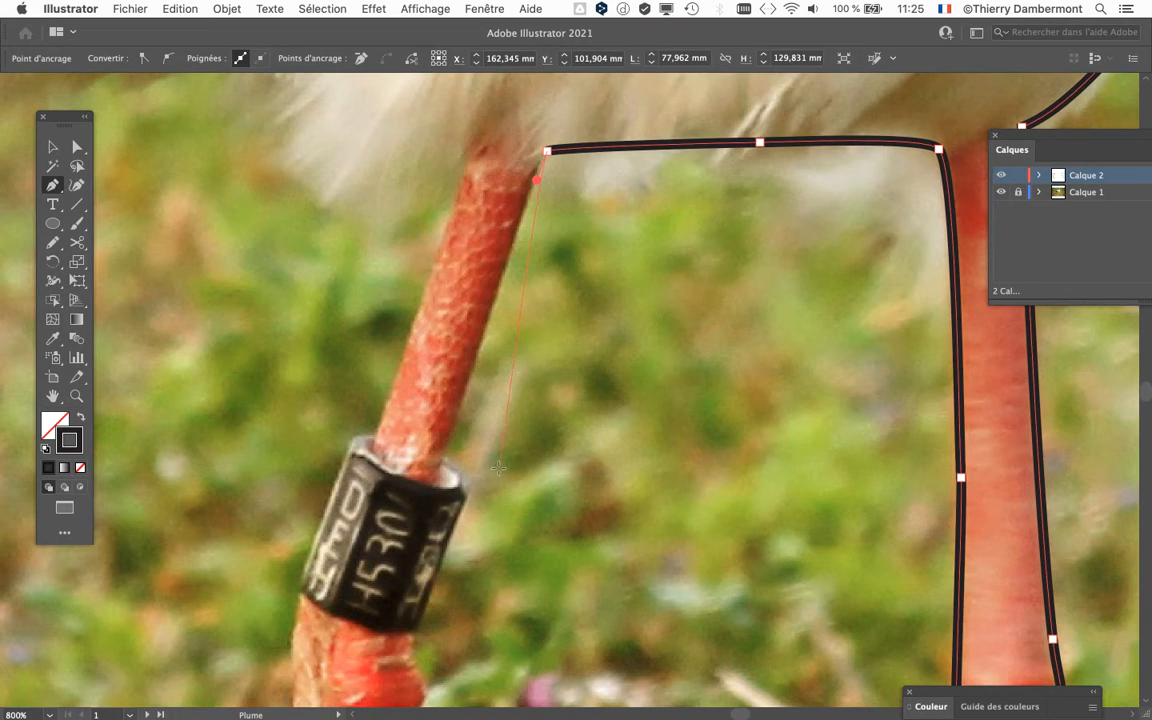
Trace the front edge of the second leg down past the ring and around the bulge of its joint
{"action": "scroll", "coordinate": [488, 457], "scroll_direction": "down", "scroll_amount": 2}
{"action": "left_click_drag", "start_coordinate": [485, 457], "coordinate": [499, 320]}
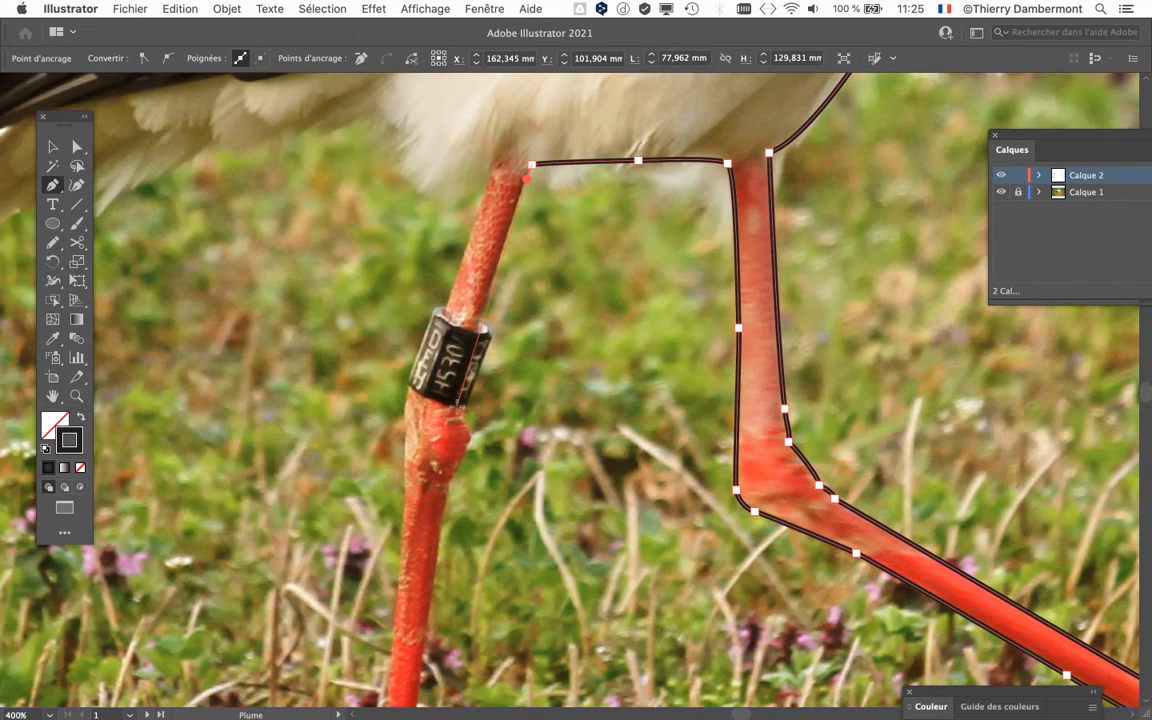
{"action": "left_click", "coordinate": [457, 410]}
{"action": "mouse_move", "coordinate": [462, 462]}
{"action": "left_mouse_down"}
{"action": "mouse_move", "coordinate": [449, 488]}
{"action": "mouse_move", "coordinate": [457, 474]}
{"action": "left_mouse_up"}
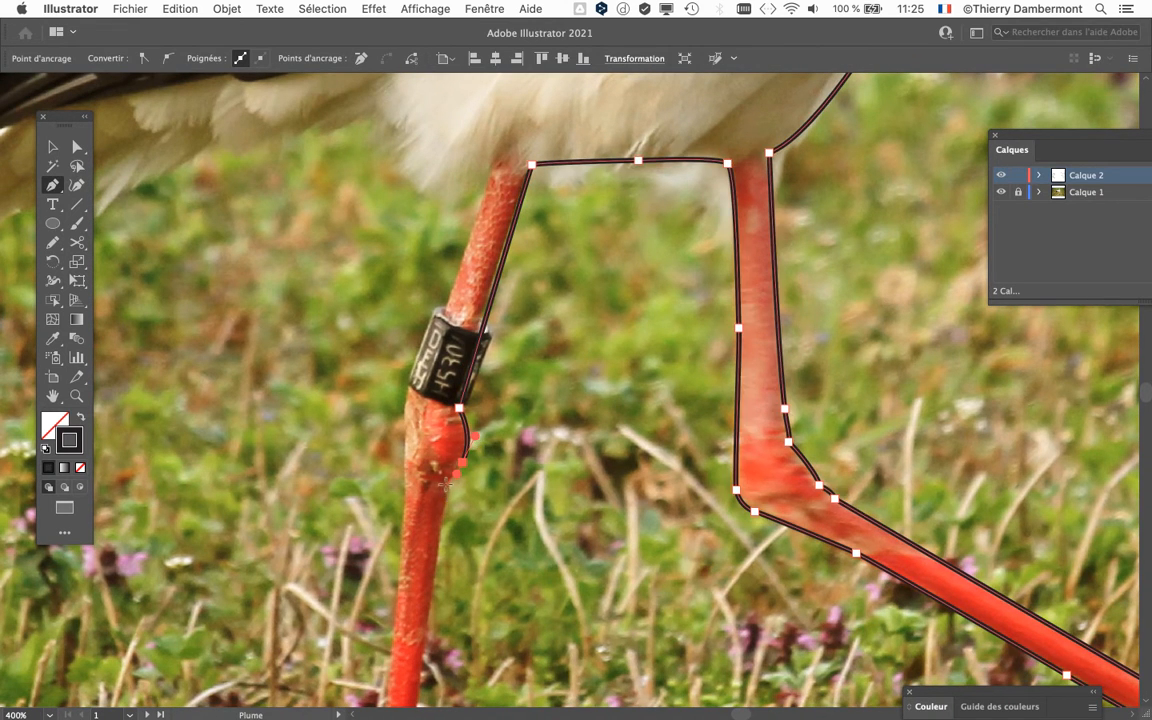
{"action": "scroll", "coordinate": [445, 492], "scroll_direction": "up", "scroll_amount": 1}
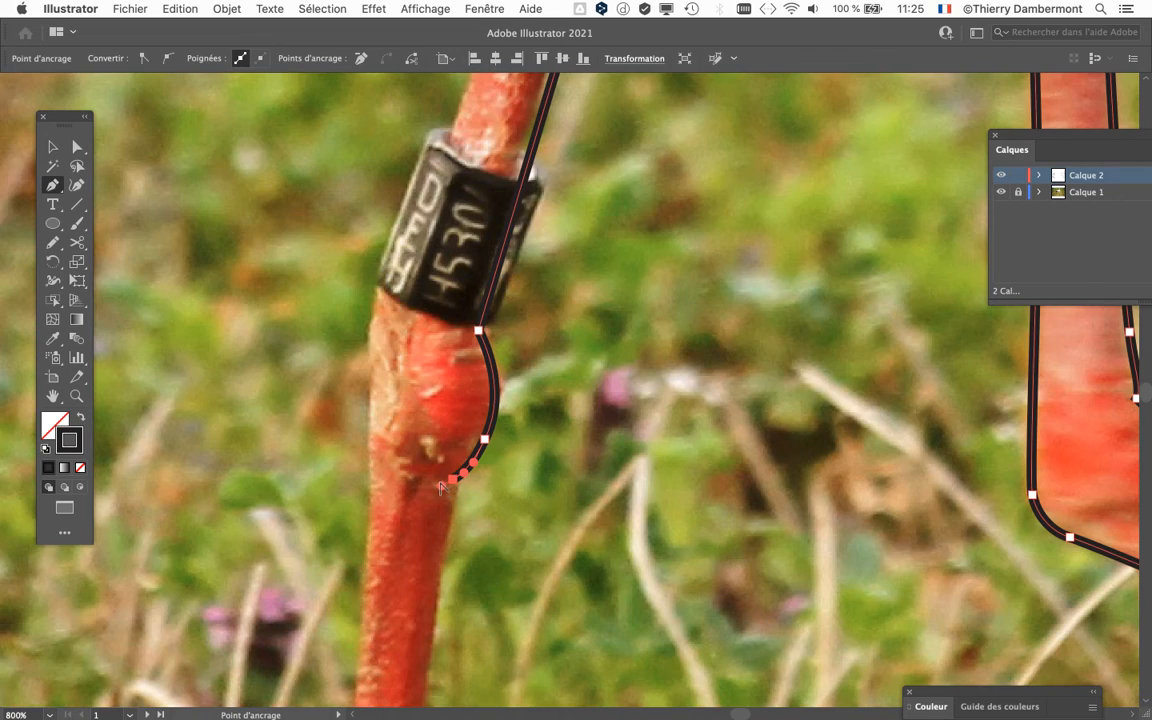
{"action": "key", "text": "Escape"}
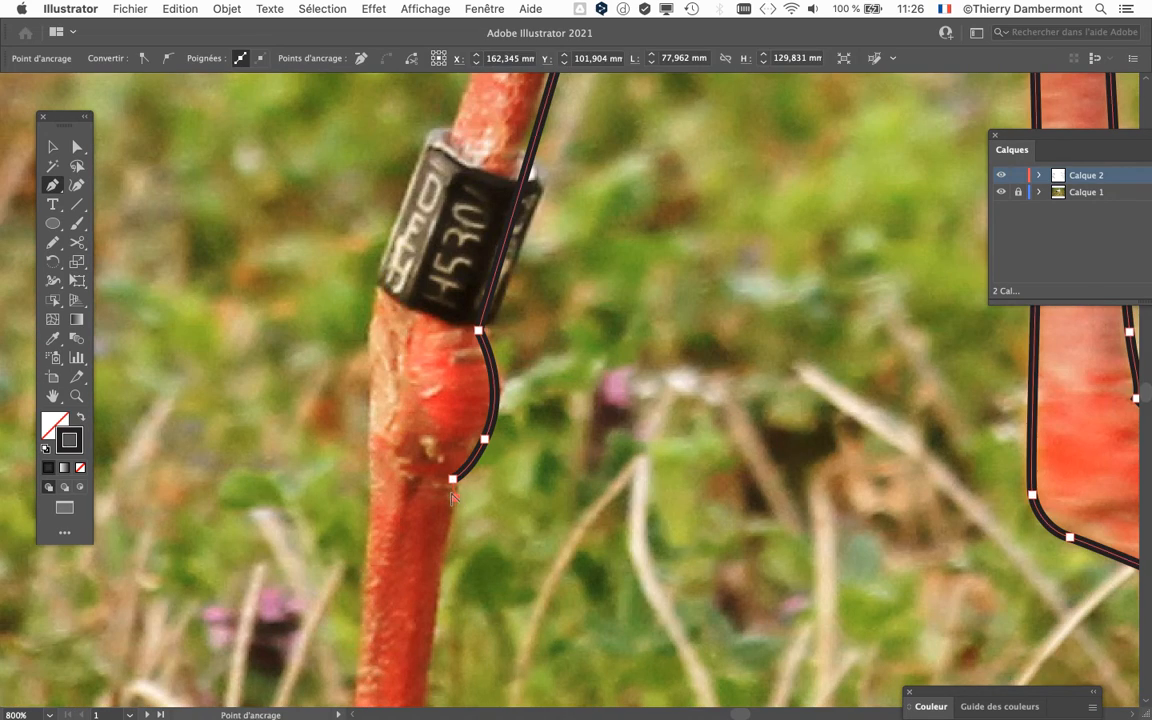
Trace the front edge of the second leg down to the ground and close across its lower end to the back side
{"action": "scroll", "coordinate": [452, 498], "scroll_direction": "down", "scroll_amount": 2}
{"action": "scroll", "coordinate": [430, 510], "scroll_direction": "down", "scroll_amount": 5}
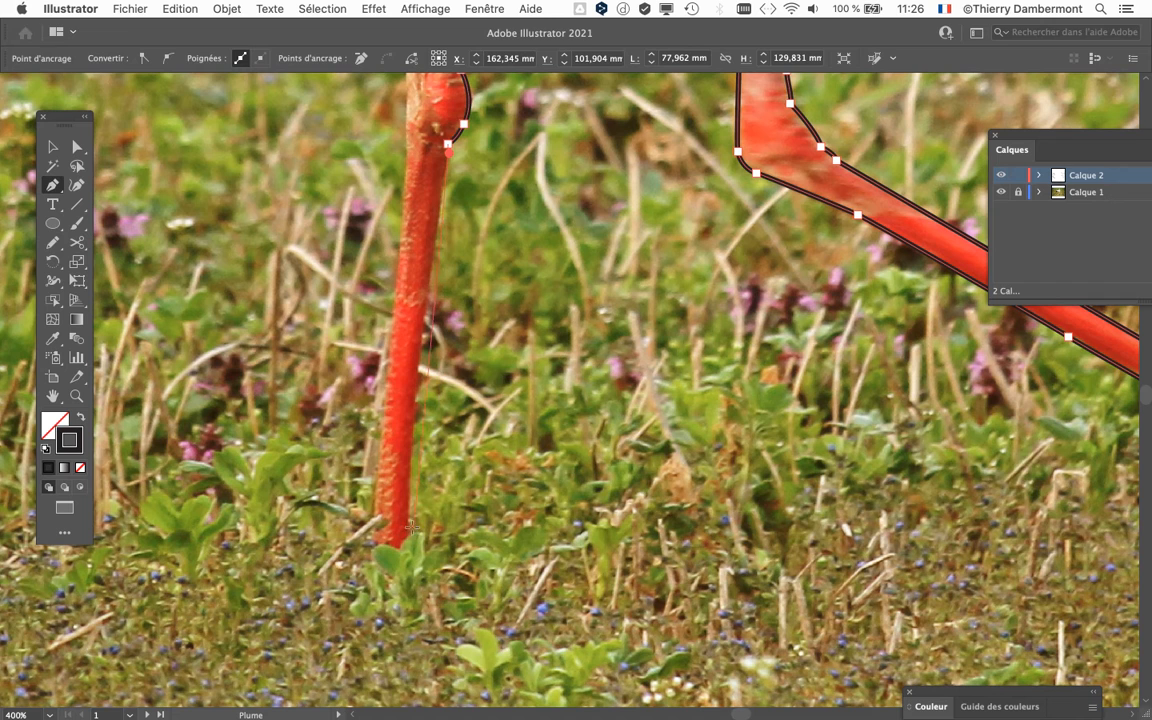
{"action": "left_click_drag", "start_coordinate": [406, 532], "coordinate": [411, 544]}
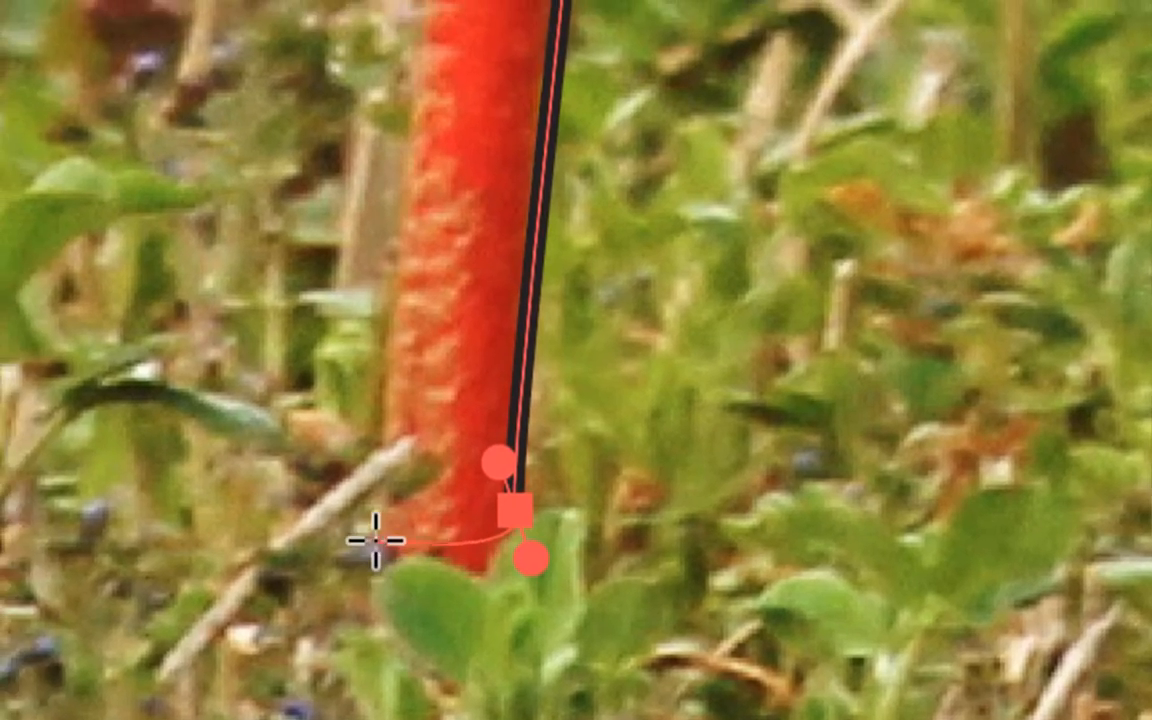
{"action": "left_click_drag", "start_coordinate": [376, 541], "coordinate": [375, 532]}
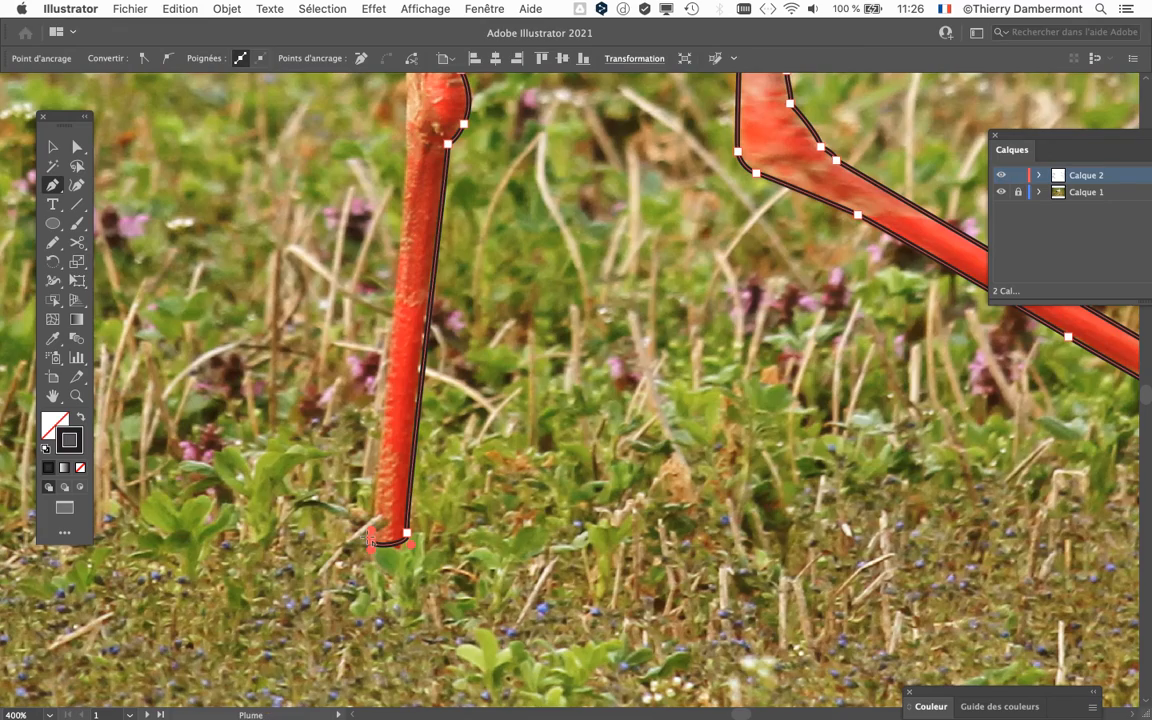
{"action": "scroll", "coordinate": [370, 540], "scroll_direction": "down", "scroll_amount": 2}
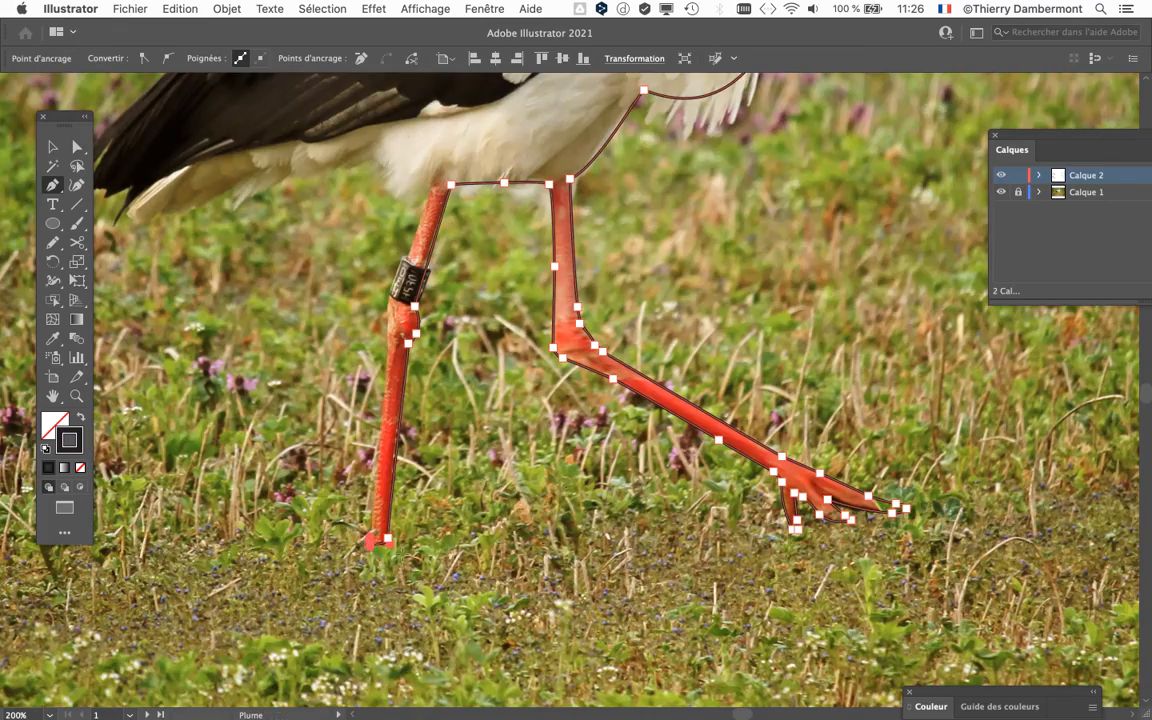
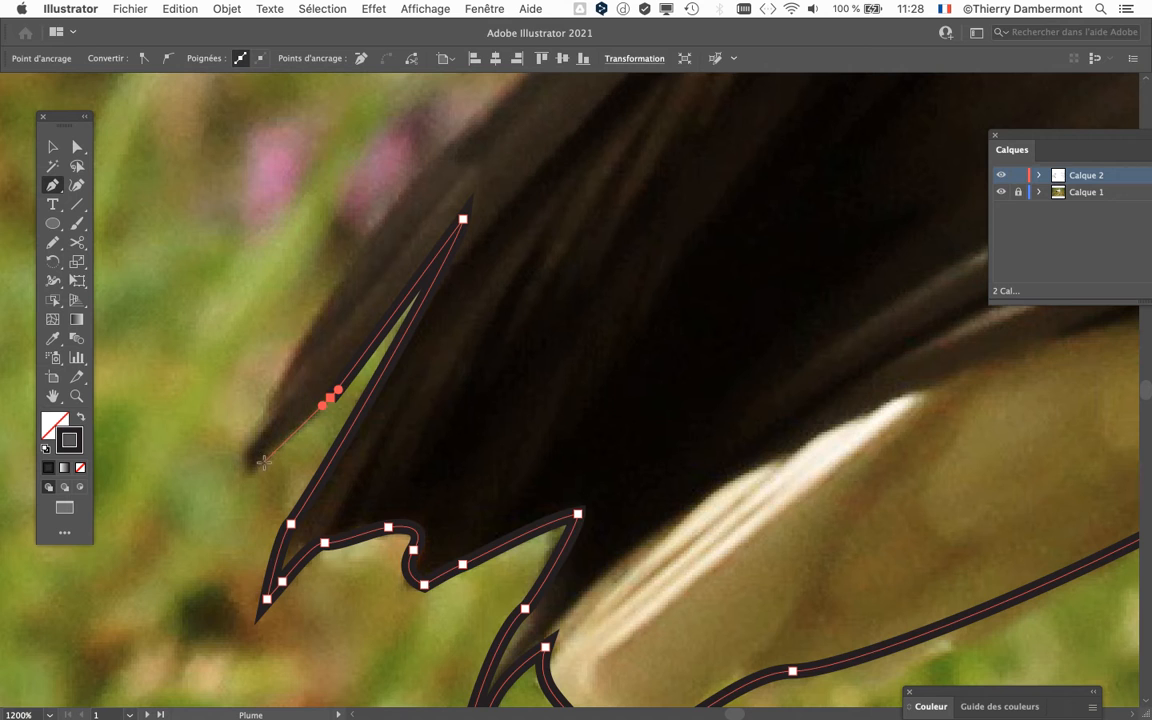
Trace around the lower tip of the outermost tail feather and up its outer edge along the wing
{"action": "left_click", "coordinate": [263, 463]}
{"action": "left_click_drag", "start_coordinate": [244, 463], "coordinate": [248, 448]}
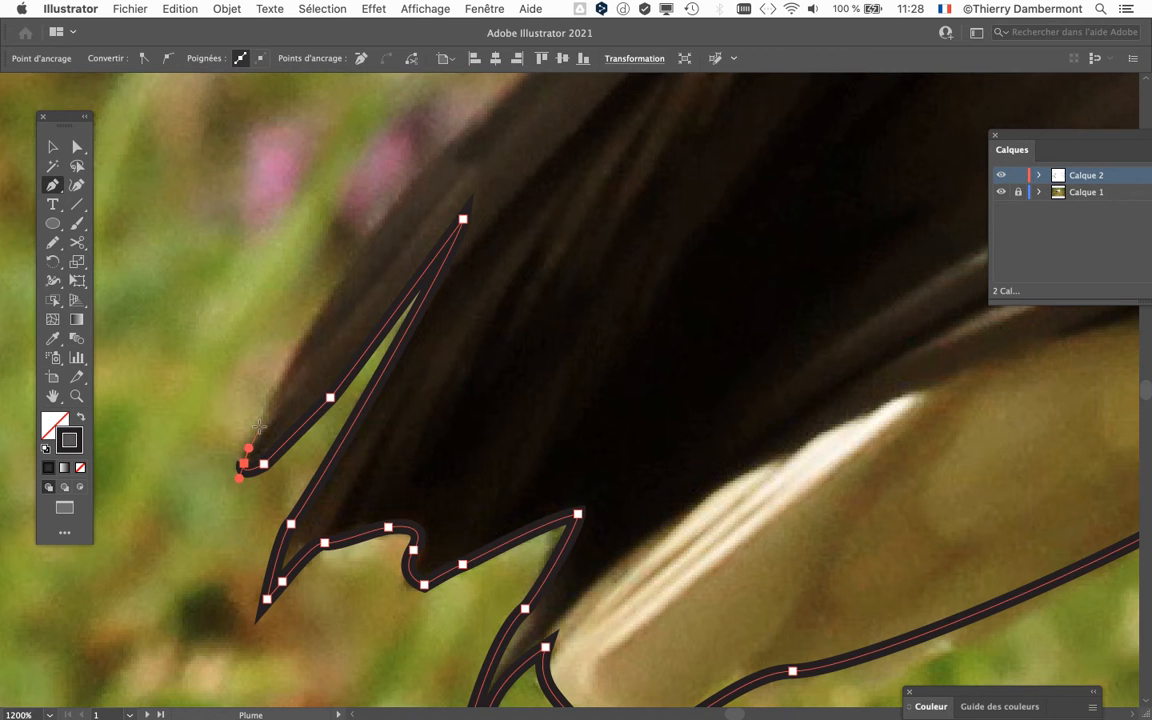
{"action": "left_click_drag", "start_coordinate": [440, 152], "coordinate": [452, 143]}
{"action": "left_click_drag", "start_coordinate": [545, 259], "coordinate": [361, 624]}
{"action": "left_click_drag", "start_coordinate": [609, 187], "coordinate": [618, 175]}
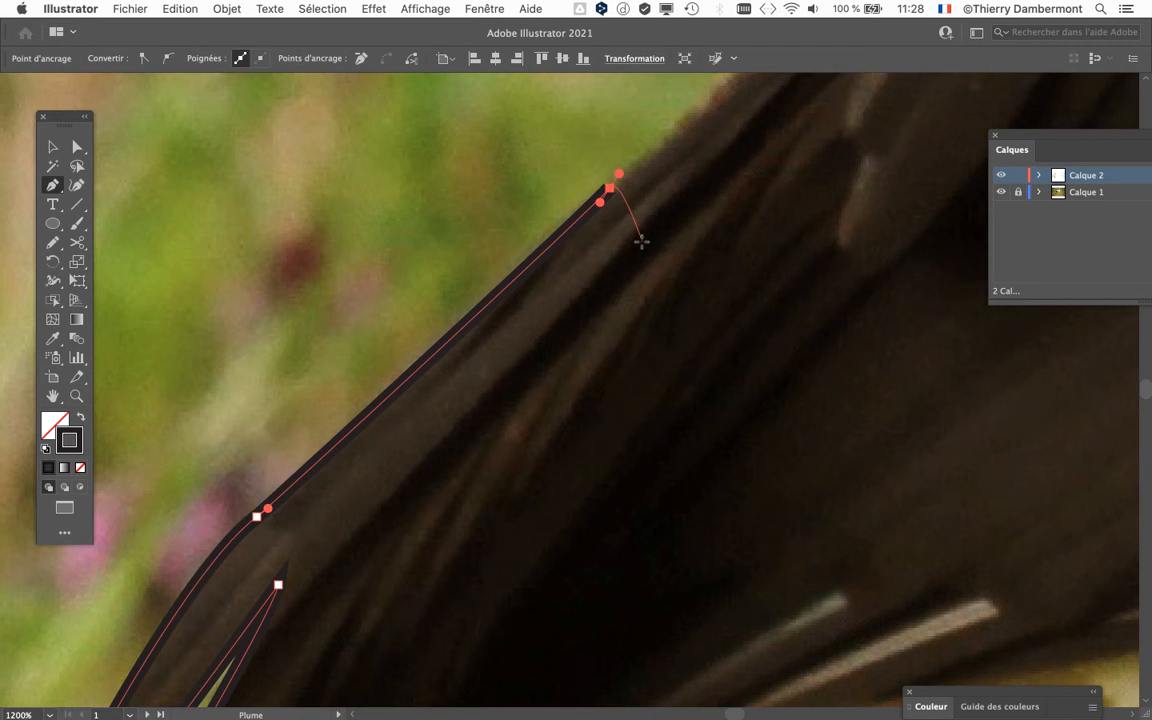
Trace the wing's upper edge up to the notch beneath the dark feather on the back
{"action": "scroll", "coordinate": [643, 264], "scroll_direction": "down", "scroll_amount": 1}
{"action": "left_click_drag", "start_coordinate": [645, 300], "coordinate": [449, 581]}
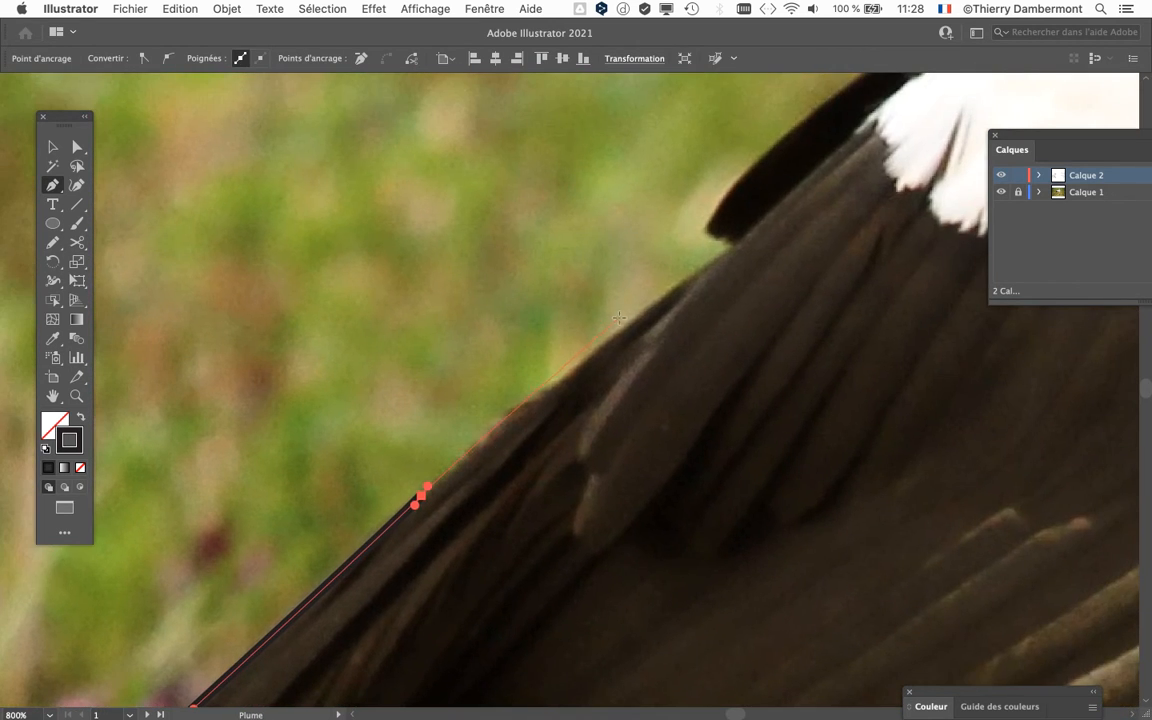
{"action": "left_click_drag", "start_coordinate": [660, 302], "coordinate": [660, 302]}
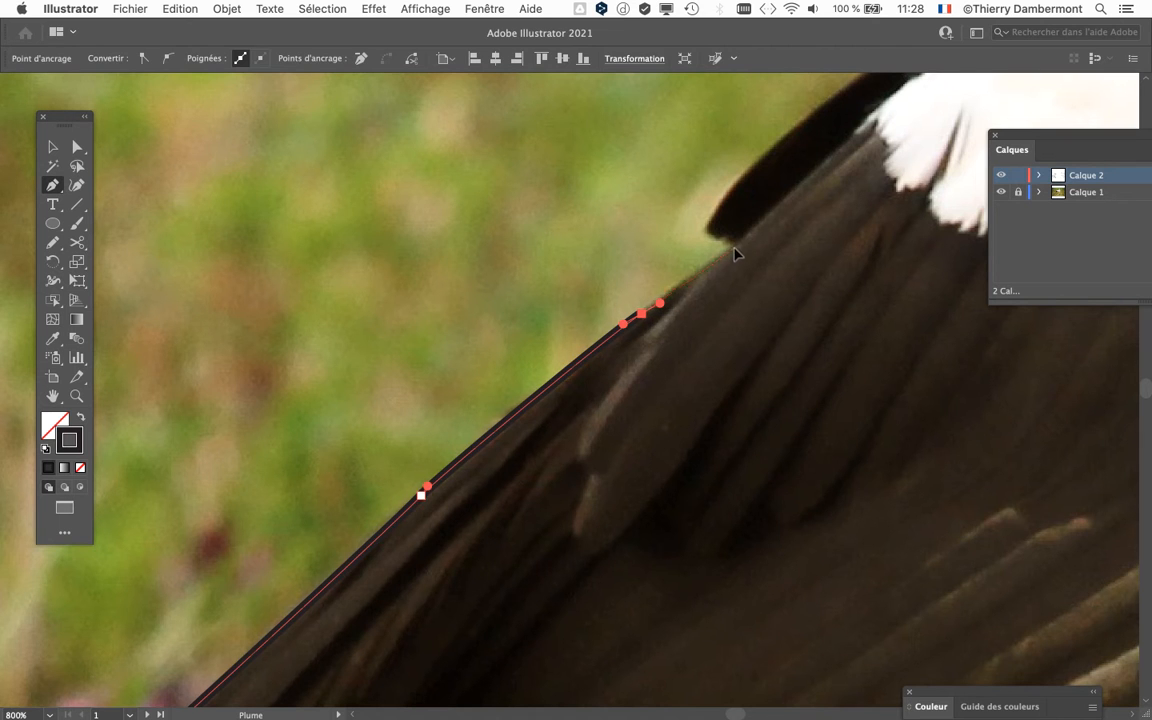
{"action": "left_click_drag", "start_coordinate": [733, 248], "coordinate": [741, 242]}
{"action": "left_click_drag", "start_coordinate": [749, 307], "coordinate": [553, 511]}
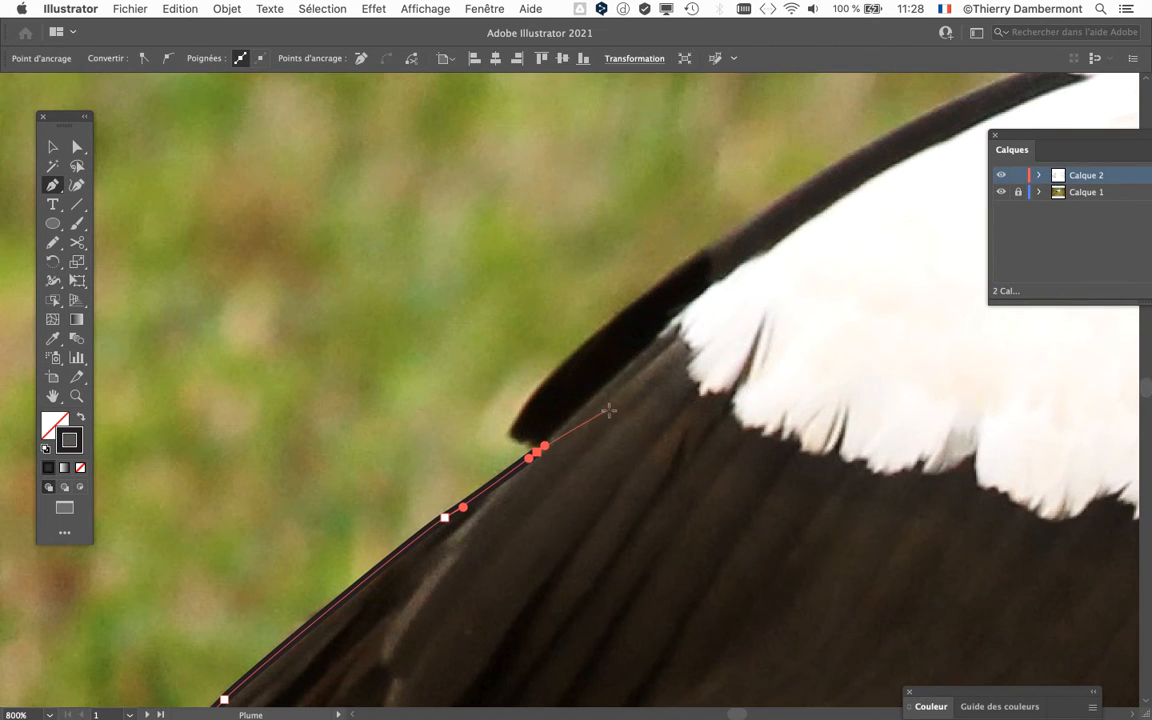
Round the notch and trace the dark feather's curved upper edge along the back to the outline's starting point
{"action": "left_click_drag", "start_coordinate": [611, 436], "coordinate": [376, 604]}
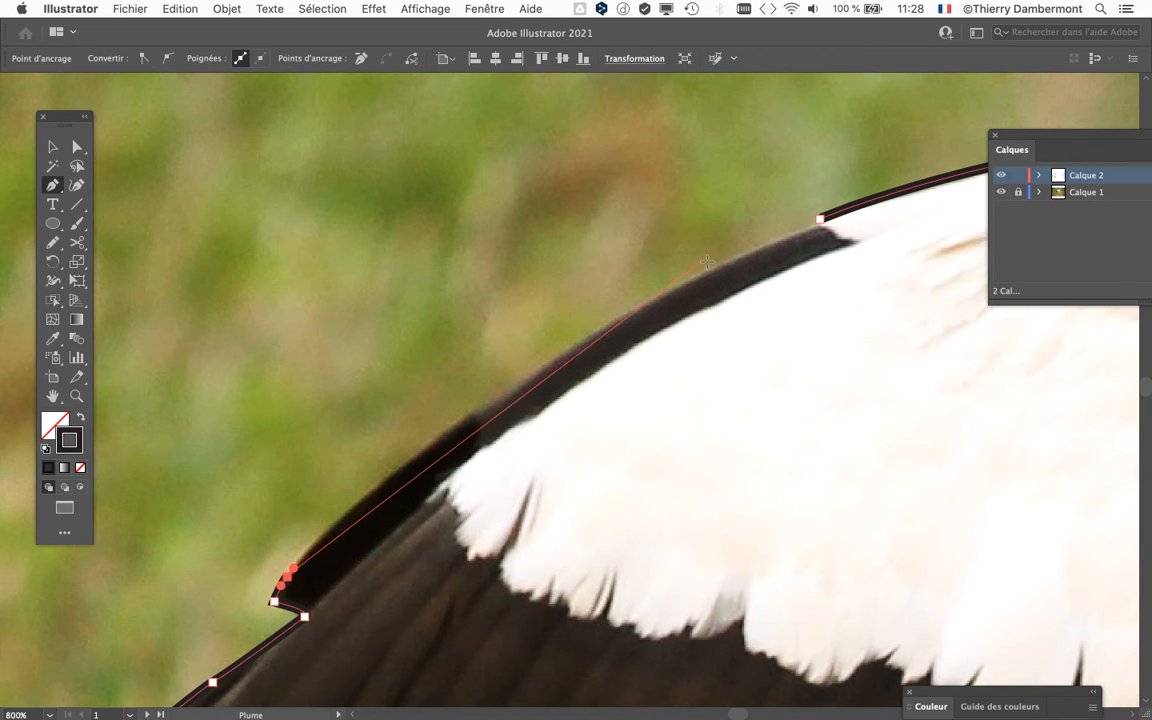
{"action": "left_click_drag", "start_coordinate": [700, 275], "coordinate": [458, 395]}
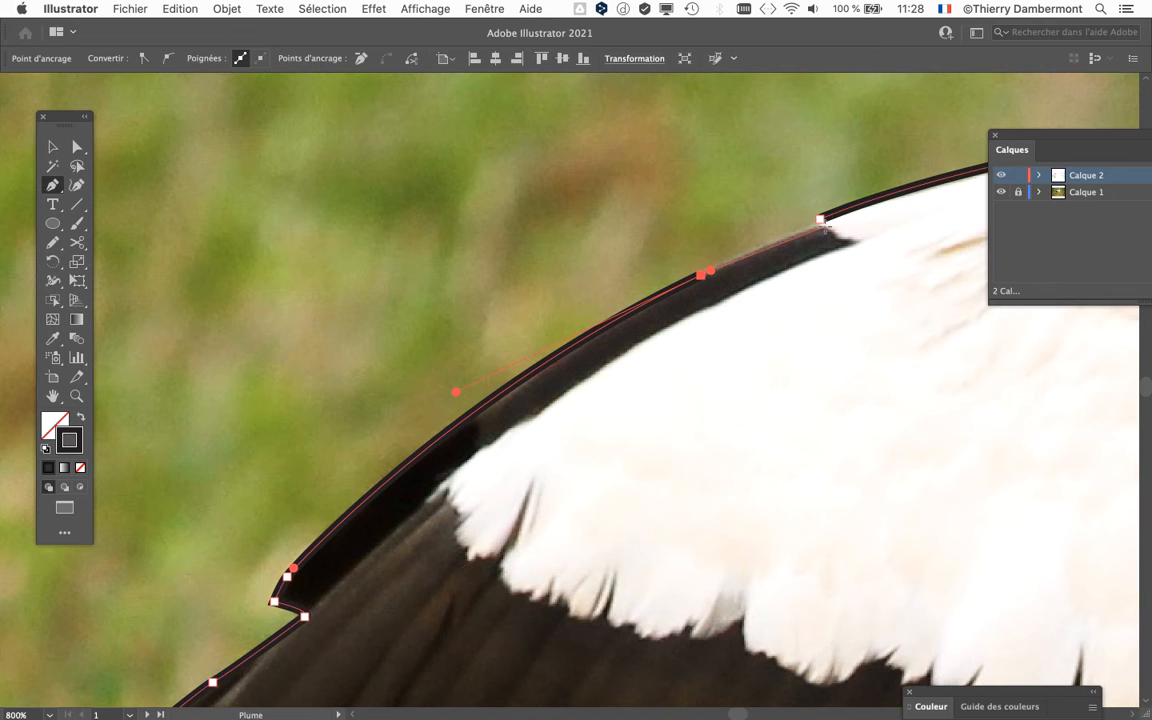
{"action": "scroll", "coordinate": [824, 224], "scroll_direction": "up", "scroll_amount": 1}
{"action": "left_click", "coordinate": [824, 224]}
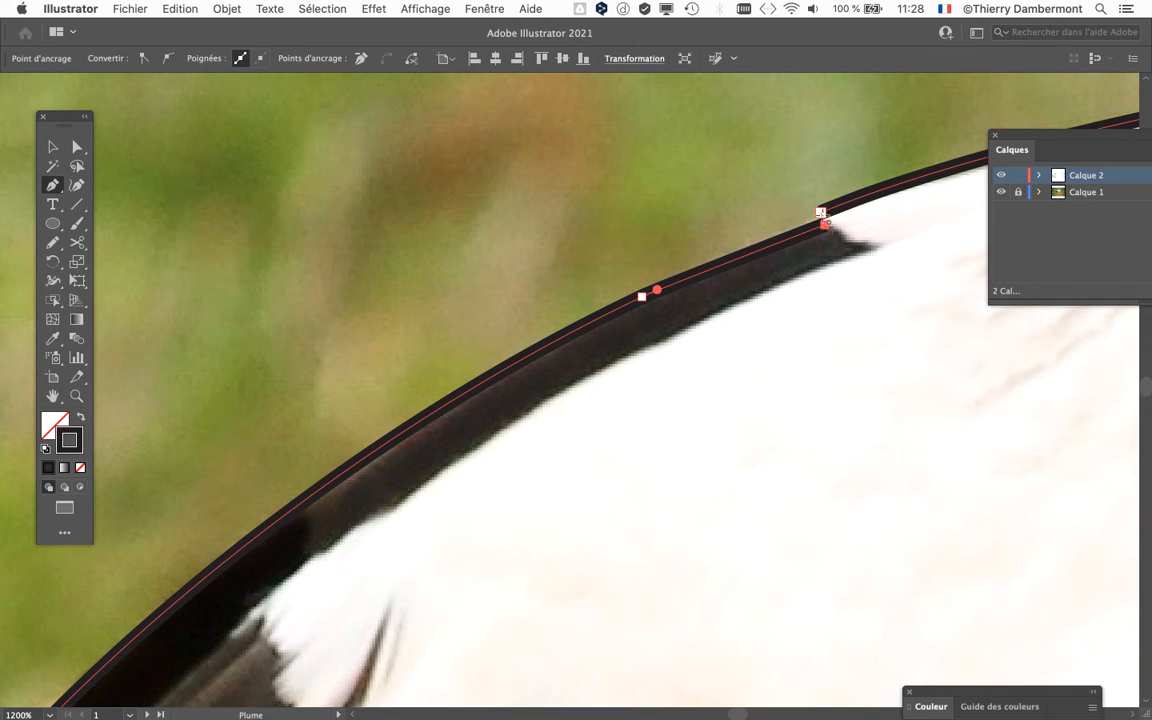
Close the outline on its starting anchor and adjust that anchor's handle at the end of the dark feather
{"action": "scroll", "coordinate": [820, 213], "scroll_direction": "up", "scroll_amount": 5}
{"action": "left_click", "coordinate": [870, 188]}
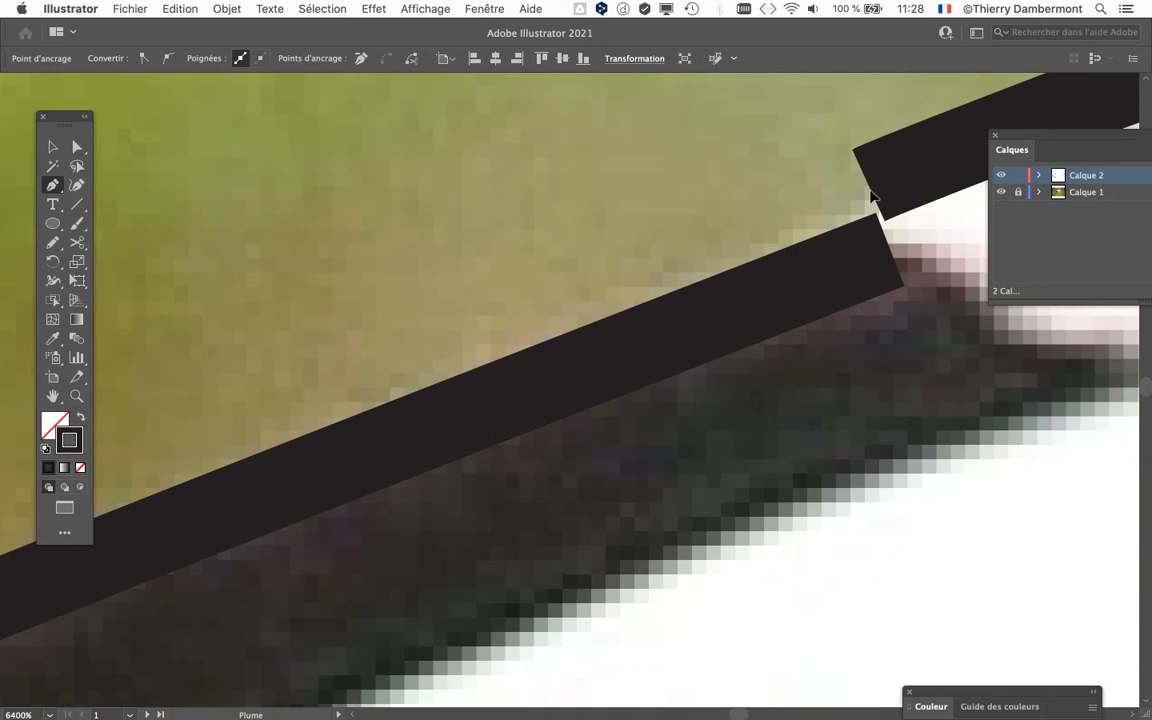
{"action": "mouse_move", "coordinate": [892, 174]}
{"action": "left_mouse_down"}
{"action": "mouse_move", "coordinate": [895, 207]}
{"action": "mouse_move", "coordinate": [889, 193]}
{"action": "left_mouse_up"}
{"action": "left_click", "coordinate": [870, 188], "text": "alt"}
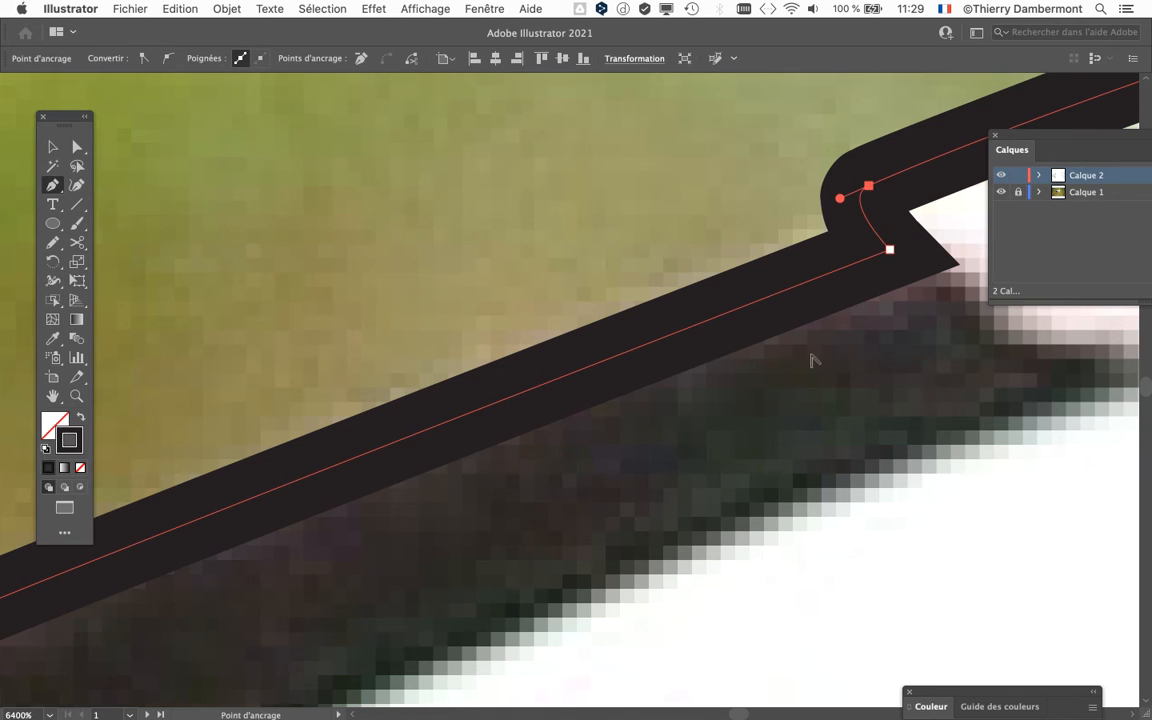
Examine the closed outline around the whole stork, from the back and wing to the legs and beak
{"action": "scroll", "coordinate": [813, 361], "scroll_direction": "down", "scroll_amount": 5}
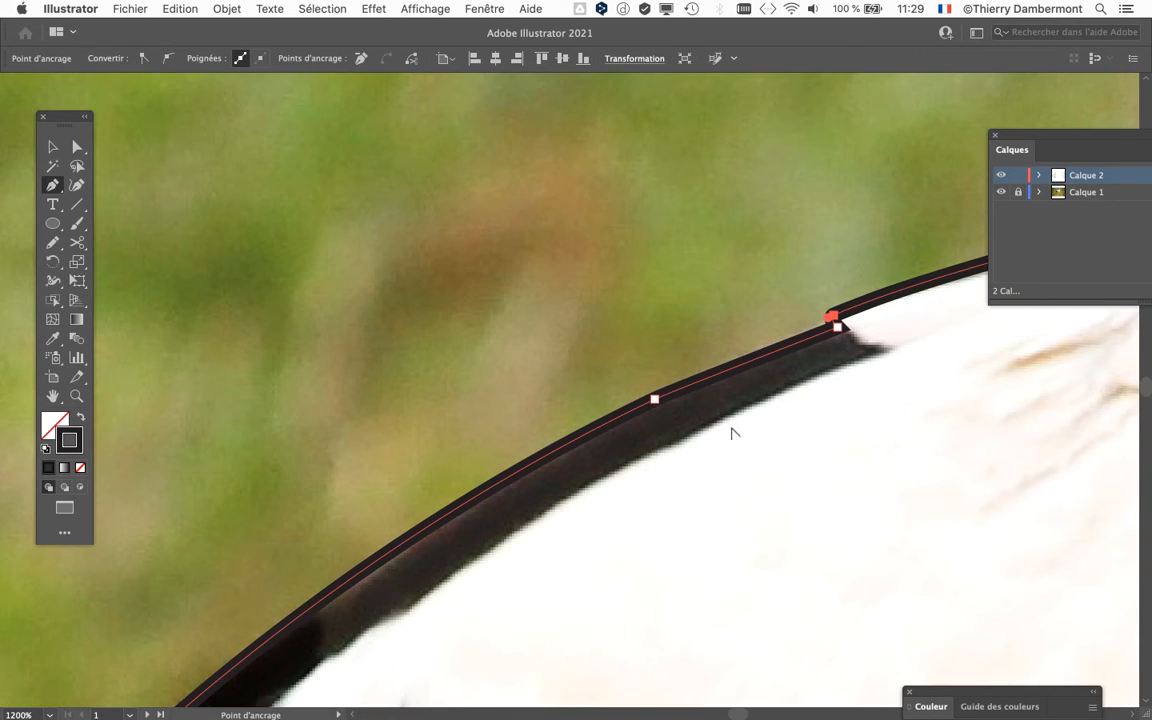
{"action": "left_click_drag", "start_coordinate": [656, 469], "coordinate": [656, 459]}
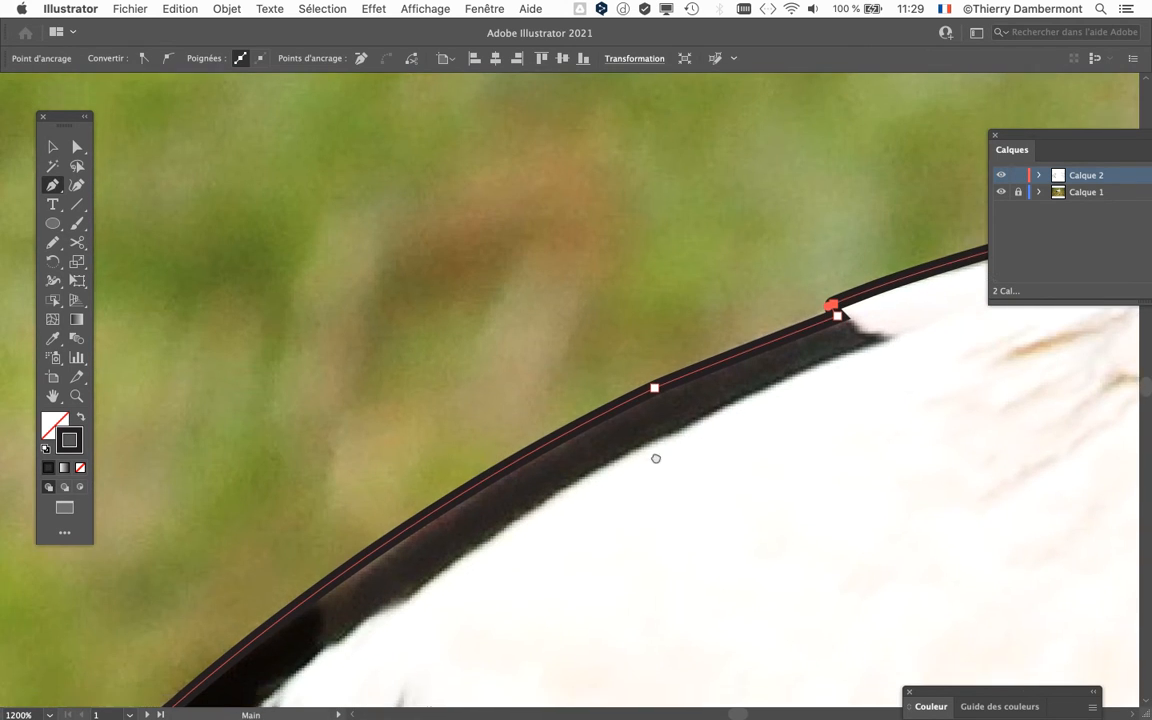
{"action": "scroll", "coordinate": [656, 225], "scroll_direction": "down", "scroll_amount": 6}
{"action": "scroll", "coordinate": [655, 233], "scroll_direction": "up", "scroll_amount": 1}
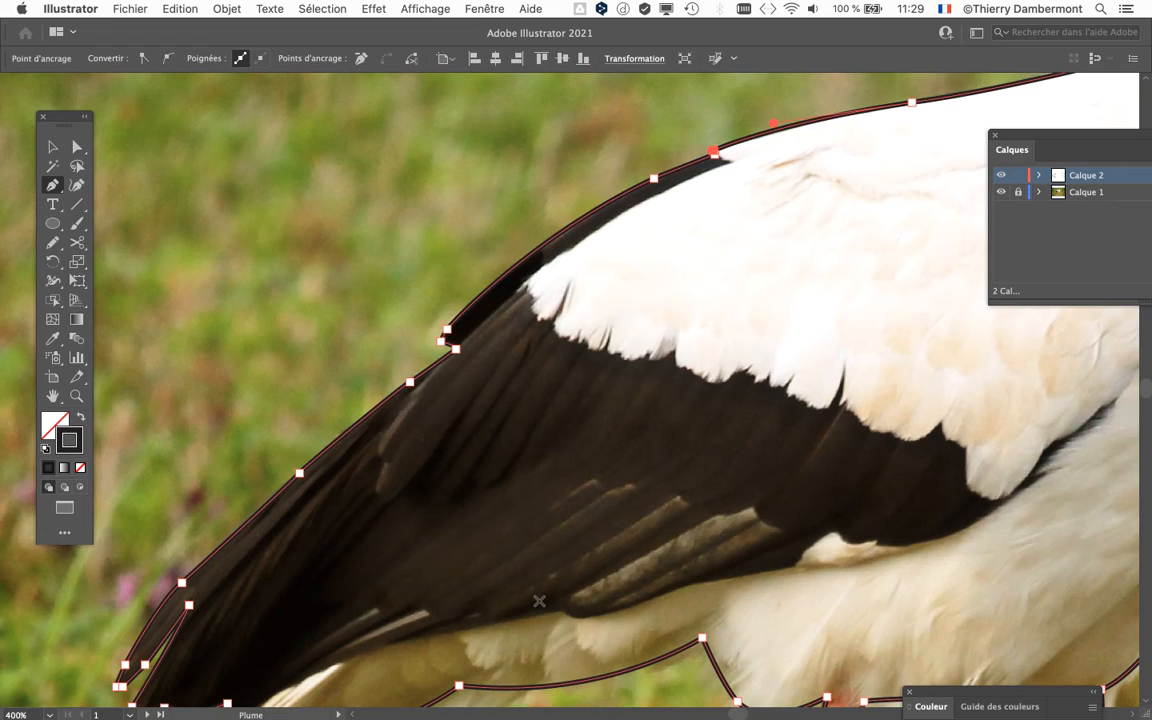
{"action": "scroll", "coordinate": [517, 582], "scroll_direction": "down", "scroll_amount": 3}
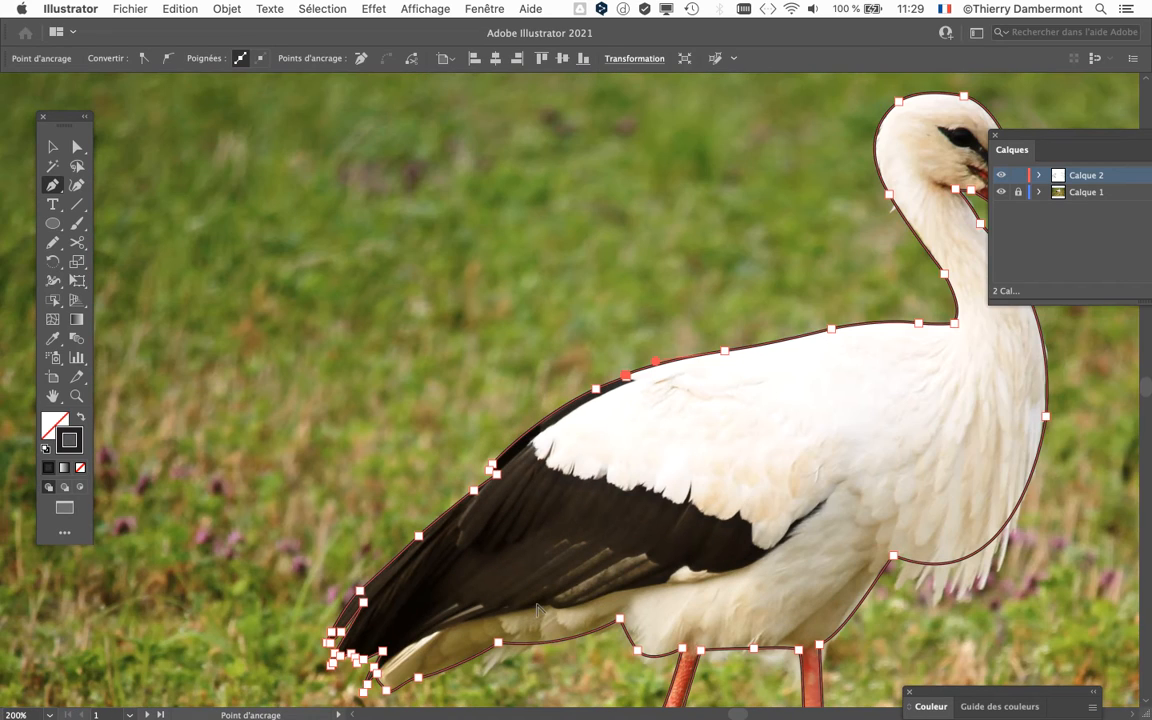
{"action": "scroll", "coordinate": [535, 608], "scroll_direction": "up", "scroll_amount": 2}
{"action": "left_click_drag", "start_coordinate": [493, 576], "coordinate": [480, 488]}
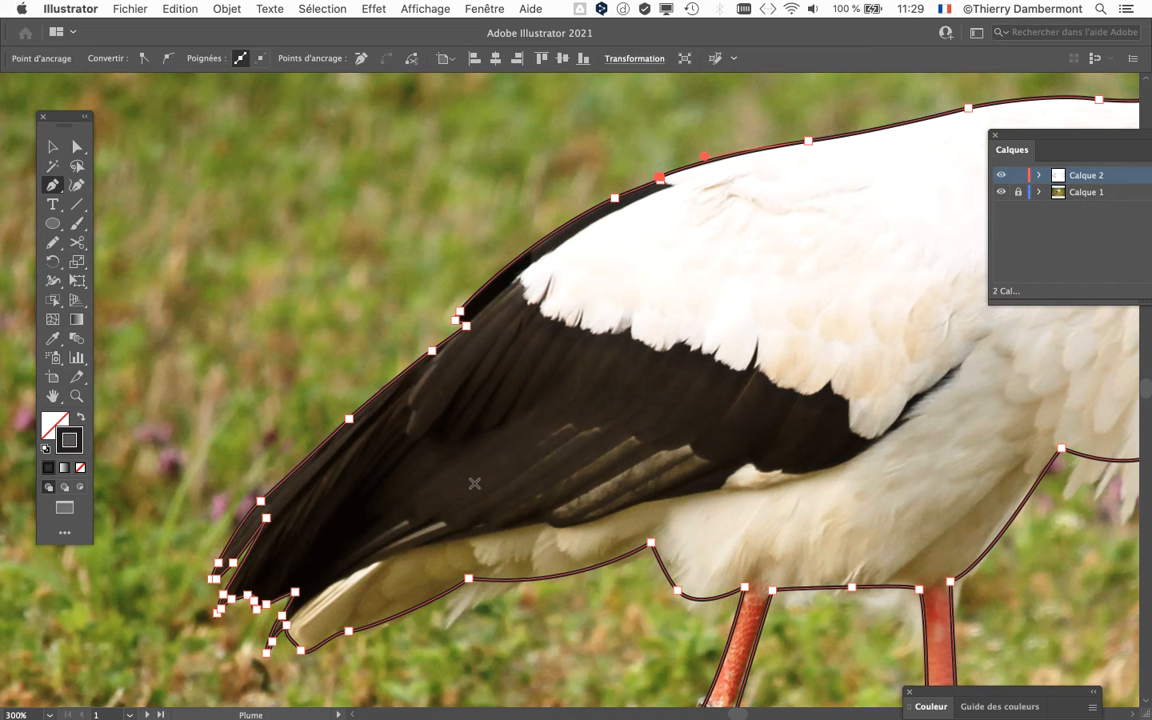
{"action": "key", "text": "super+alt+8"}
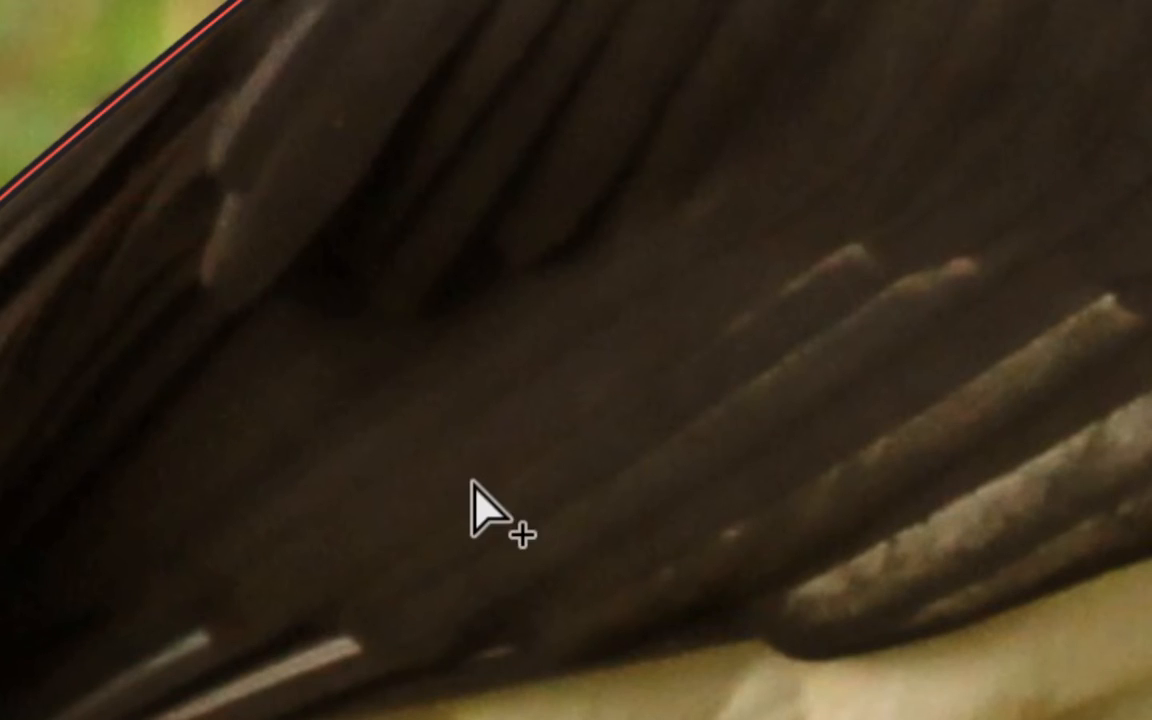
{"action": "key", "text": "super+alt+8"}
{"action": "left_click_drag", "start_coordinate": [474, 483], "coordinate": [476, 366]}
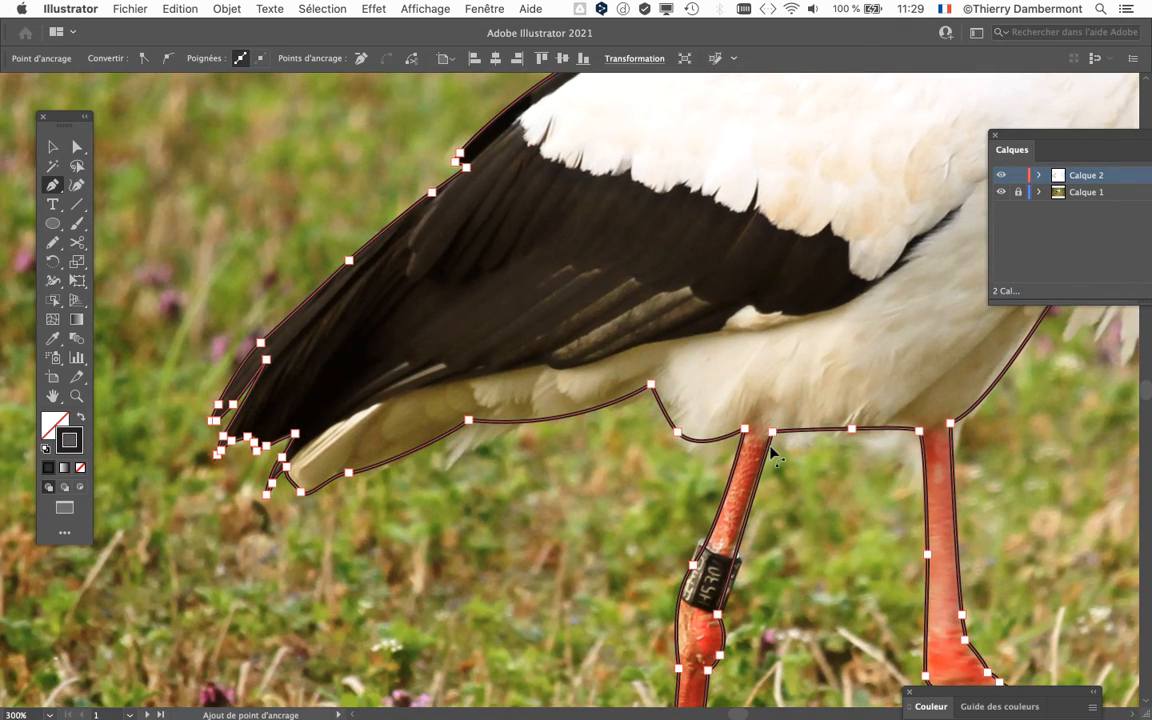
{"action": "scroll", "coordinate": [772, 452], "scroll_direction": "down", "scroll_amount": 5}
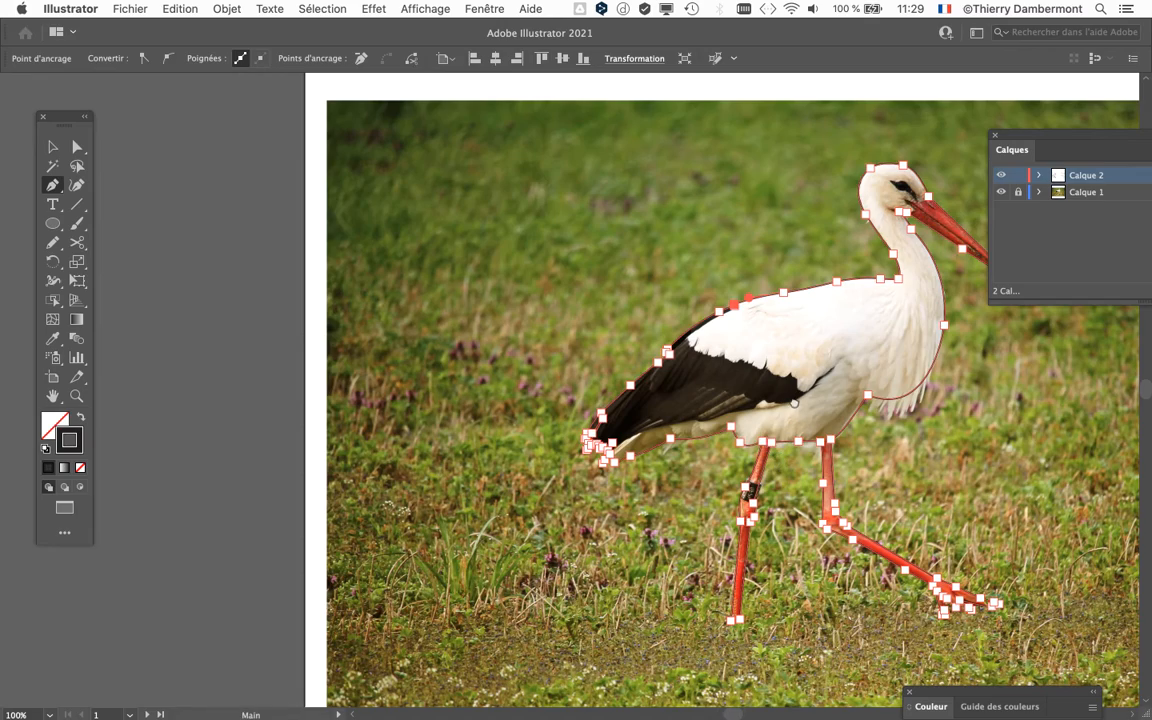
{"action": "scroll", "coordinate": [793, 402], "scroll_direction": "right", "scroll_amount": 5}
{"action": "scroll", "coordinate": [729, 420], "scroll_direction": "up", "scroll_amount": 2}
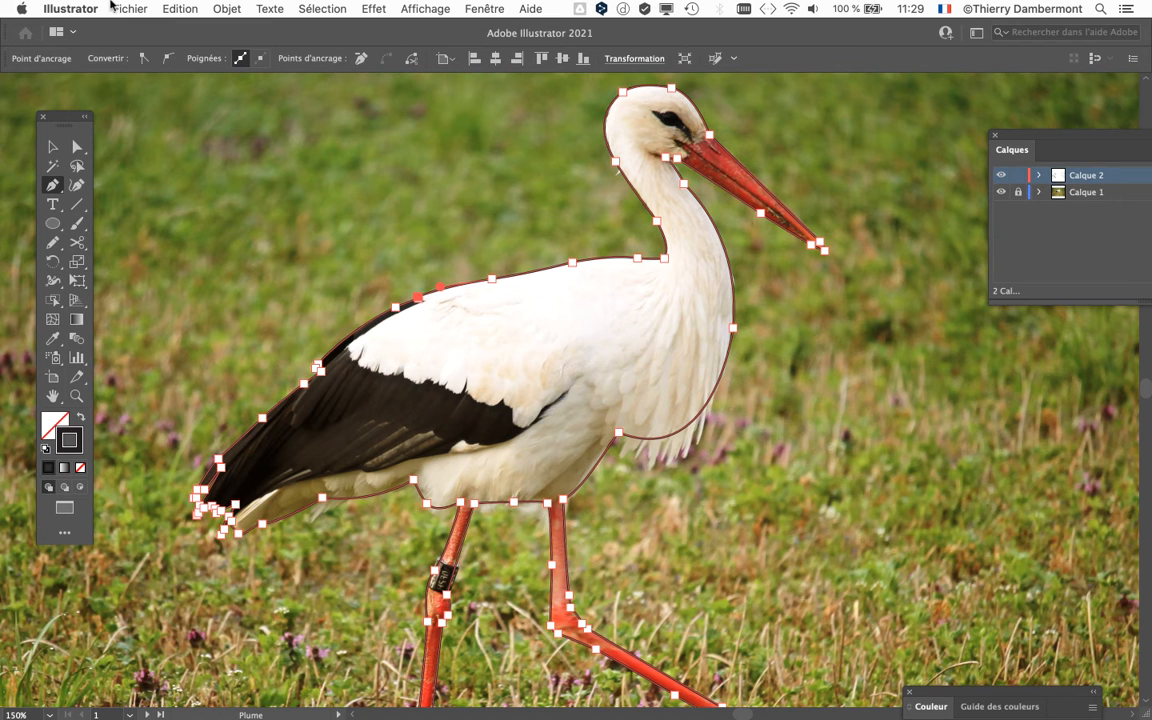
{"action": "scroll", "coordinate": [493, 386], "scroll_direction": "down", "scroll_amount": 2}
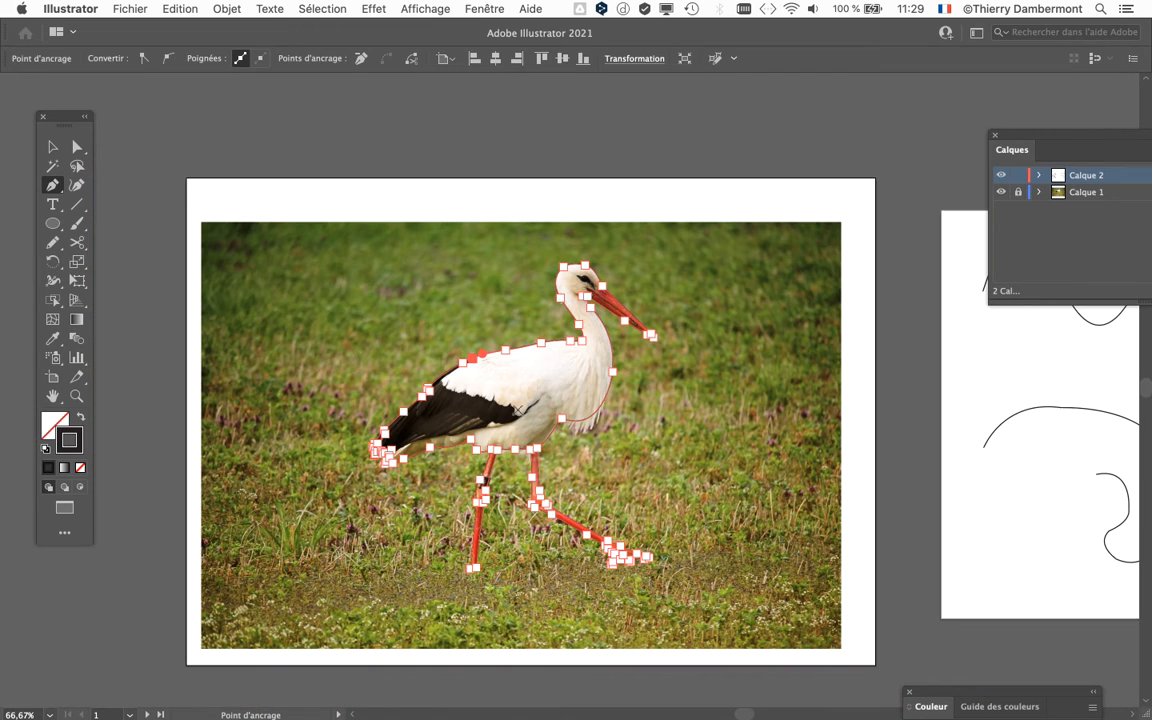
Examine the outline's corners at the tail feather tips up close and compare them with the legs
{"action": "scroll", "coordinate": [603, 467], "scroll_direction": "up", "scroll_amount": 1}
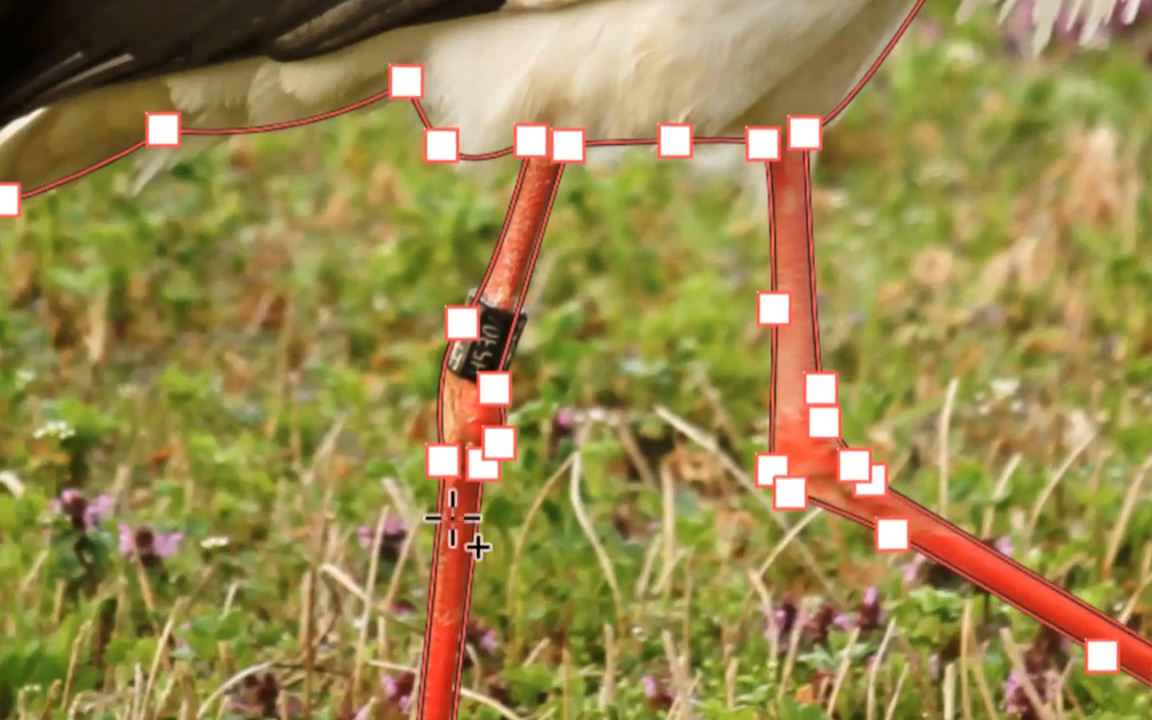
{"action": "scroll", "coordinate": [6, 291], "scroll_direction": "up", "scroll_amount": 3}
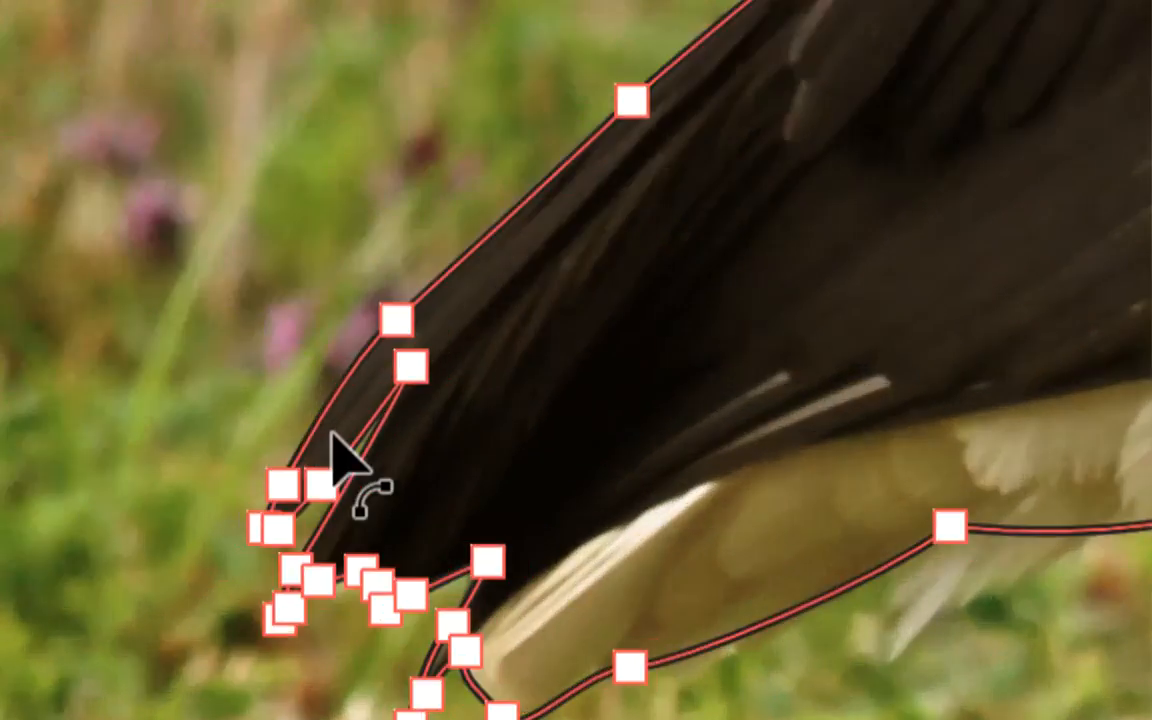
{"action": "scroll", "coordinate": [395, 613], "scroll_direction": "up", "scroll_amount": 2}
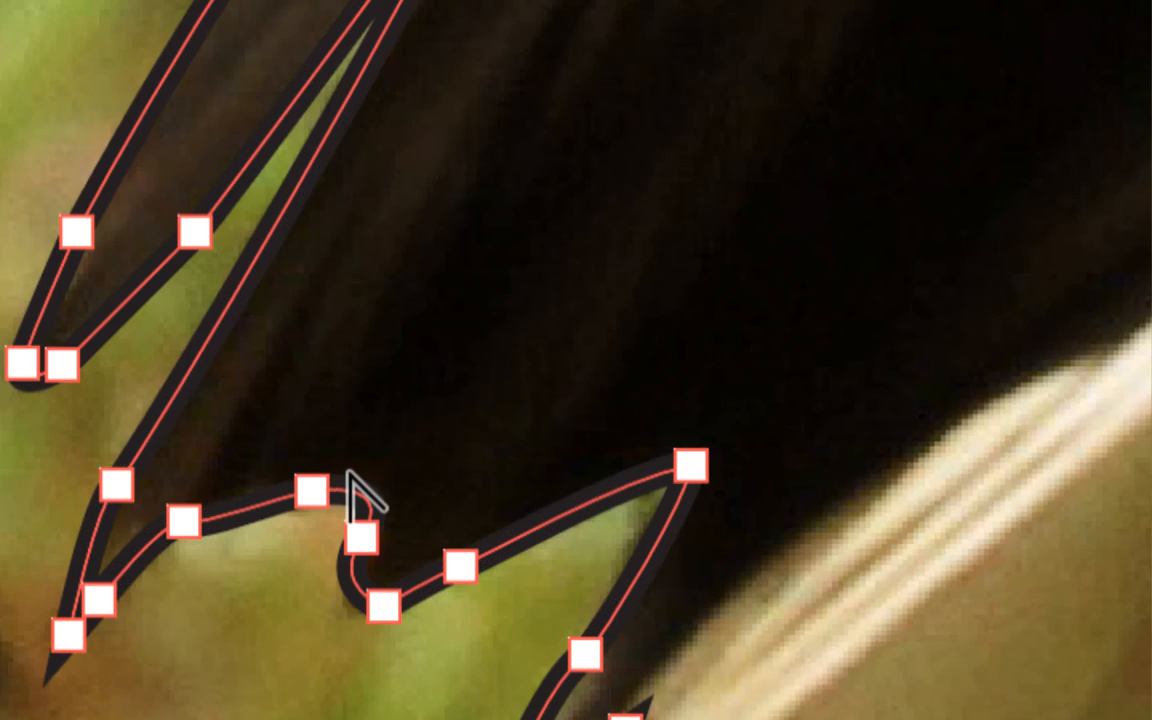
{"action": "scroll", "coordinate": [352, 474], "scroll_direction": "down", "scroll_amount": 2}
{"action": "scroll", "coordinate": [352, 480], "scroll_direction": "down", "scroll_amount": 2}
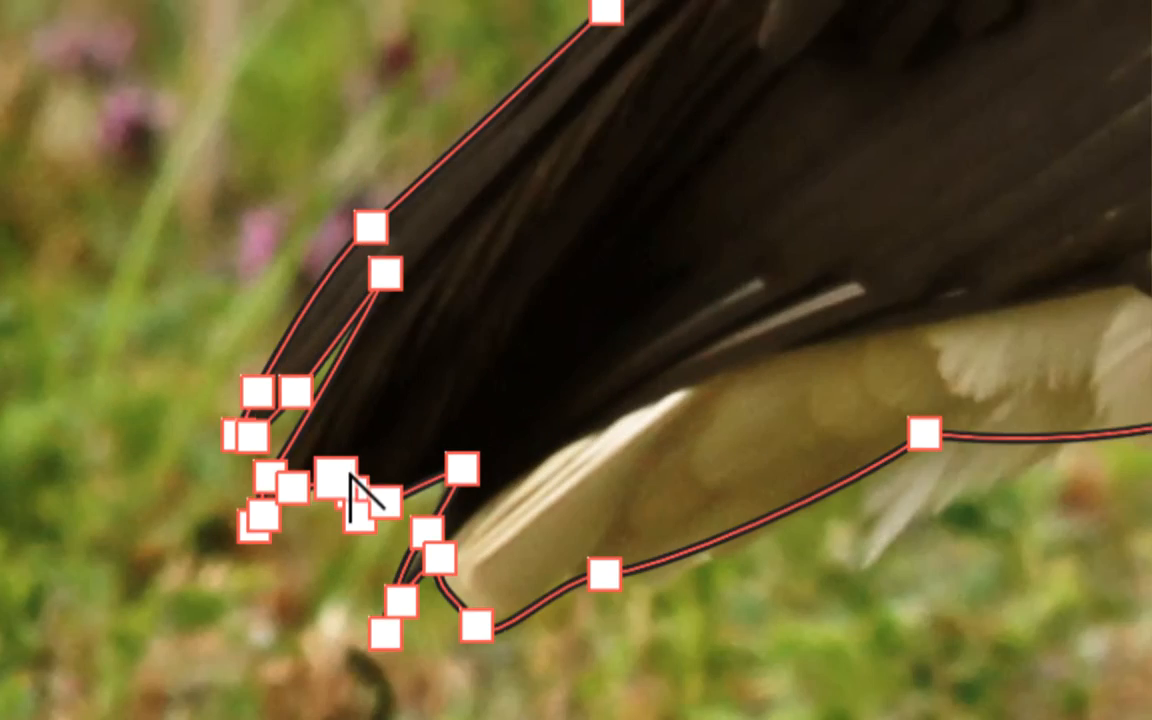
{"action": "scroll", "coordinate": [334, 509], "scroll_direction": "up", "scroll_amount": 4}
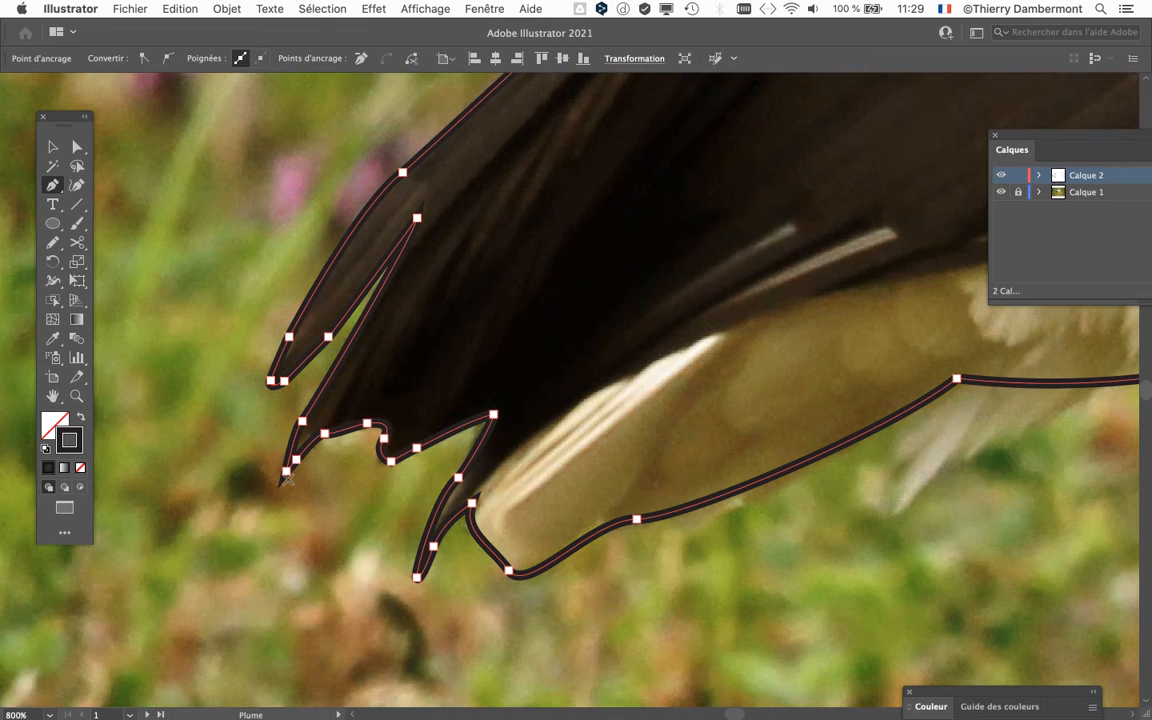
{"action": "scroll", "coordinate": [288, 485], "scroll_direction": "down", "scroll_amount": 5}
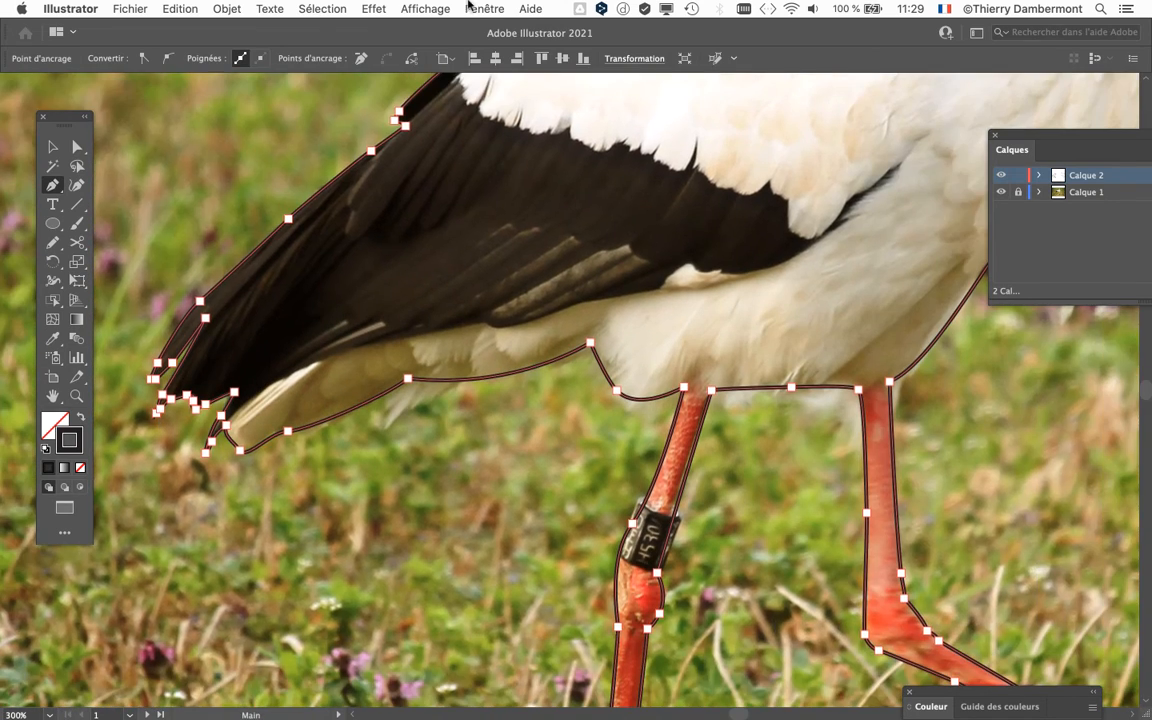
Show the stroke options and give the outline's corners a round join
{"action": "left_click", "coordinate": [472, 8]}
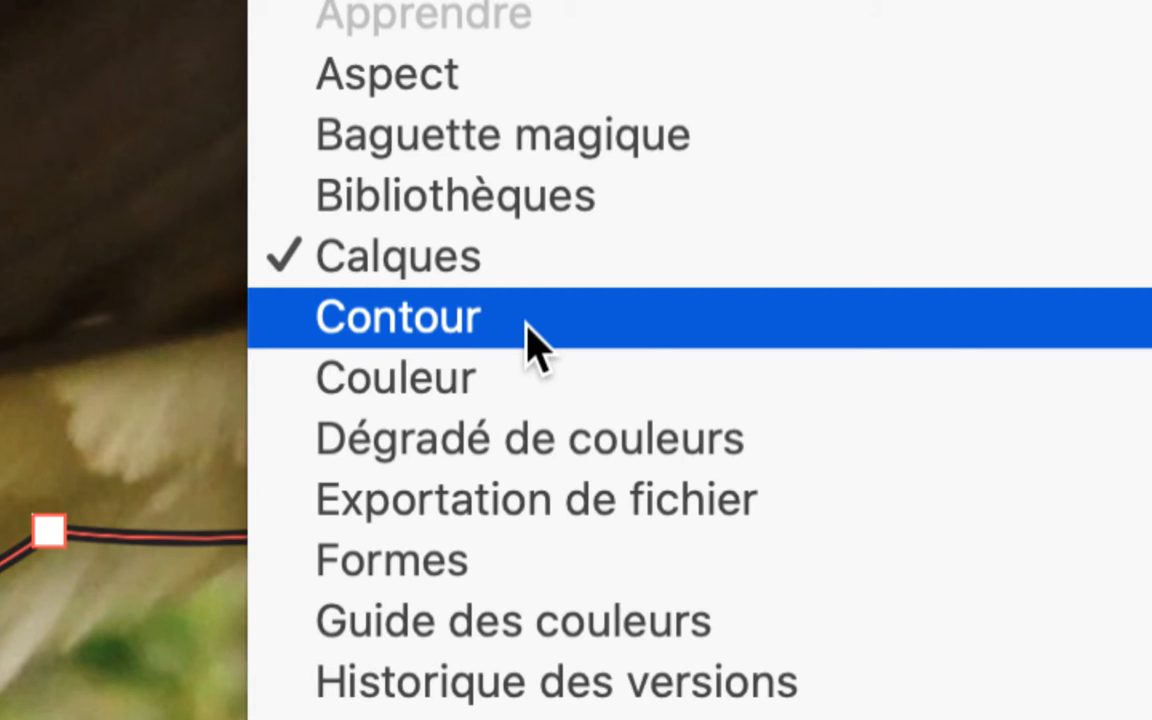
{"action": "left_click", "coordinate": [528, 331]}
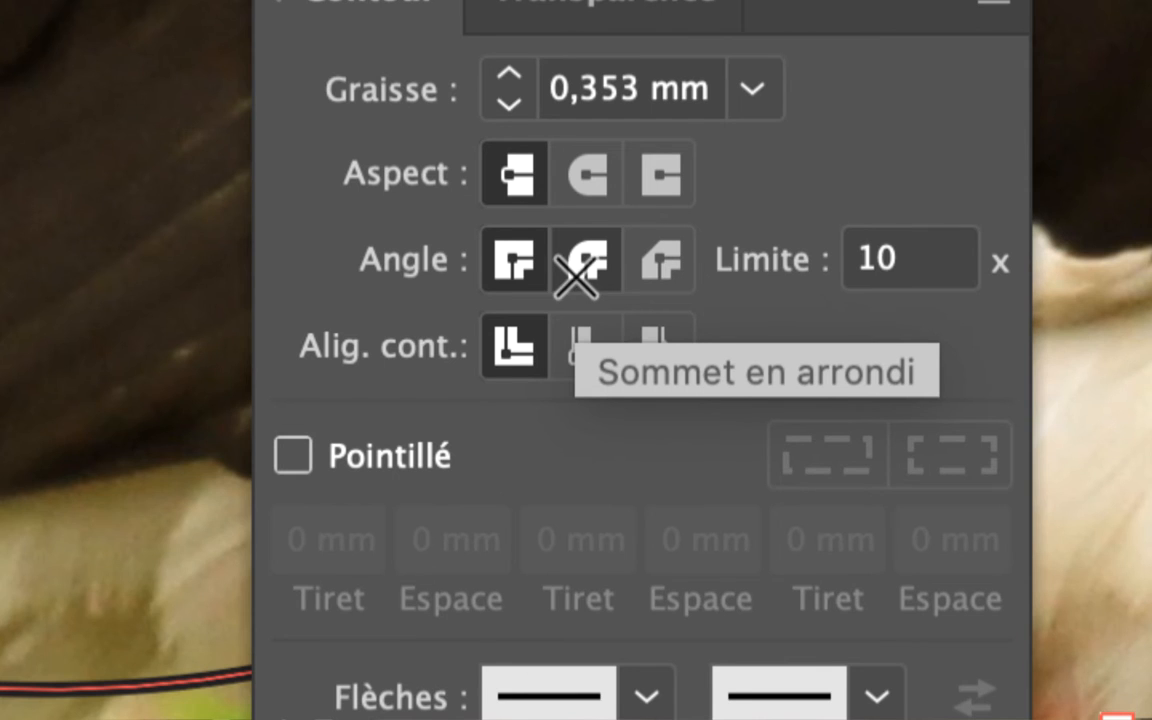
{"action": "left_click", "coordinate": [578, 272]}
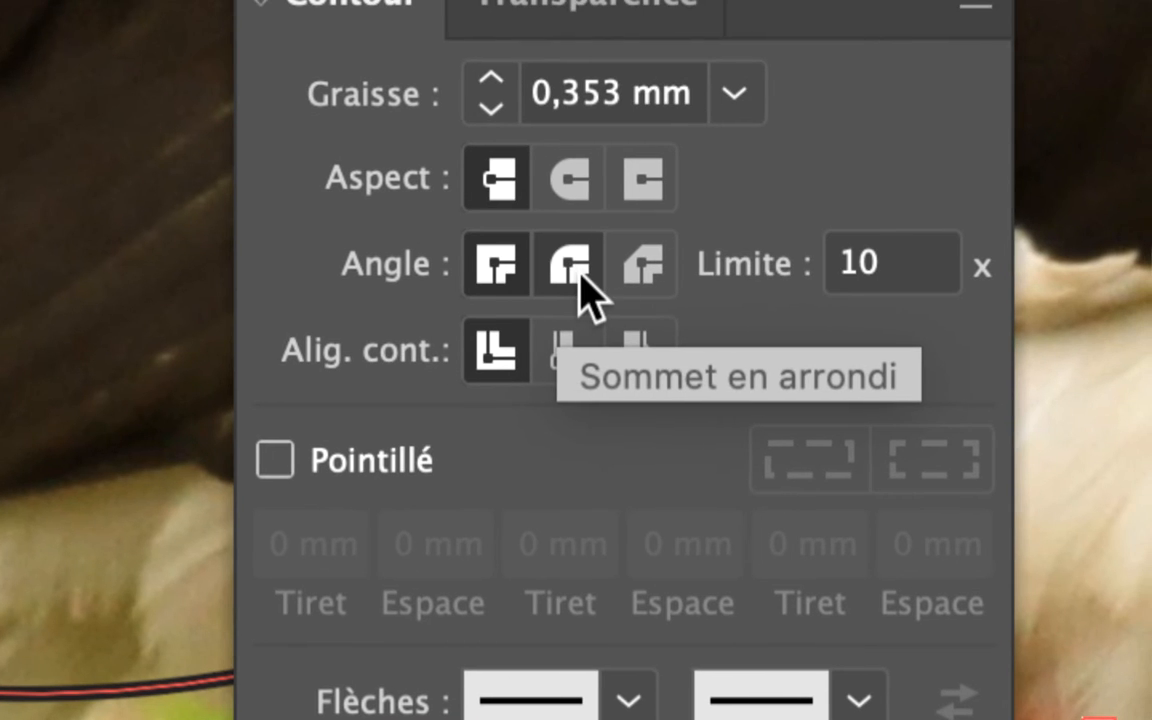
{"action": "left_click", "coordinate": [578, 272]}
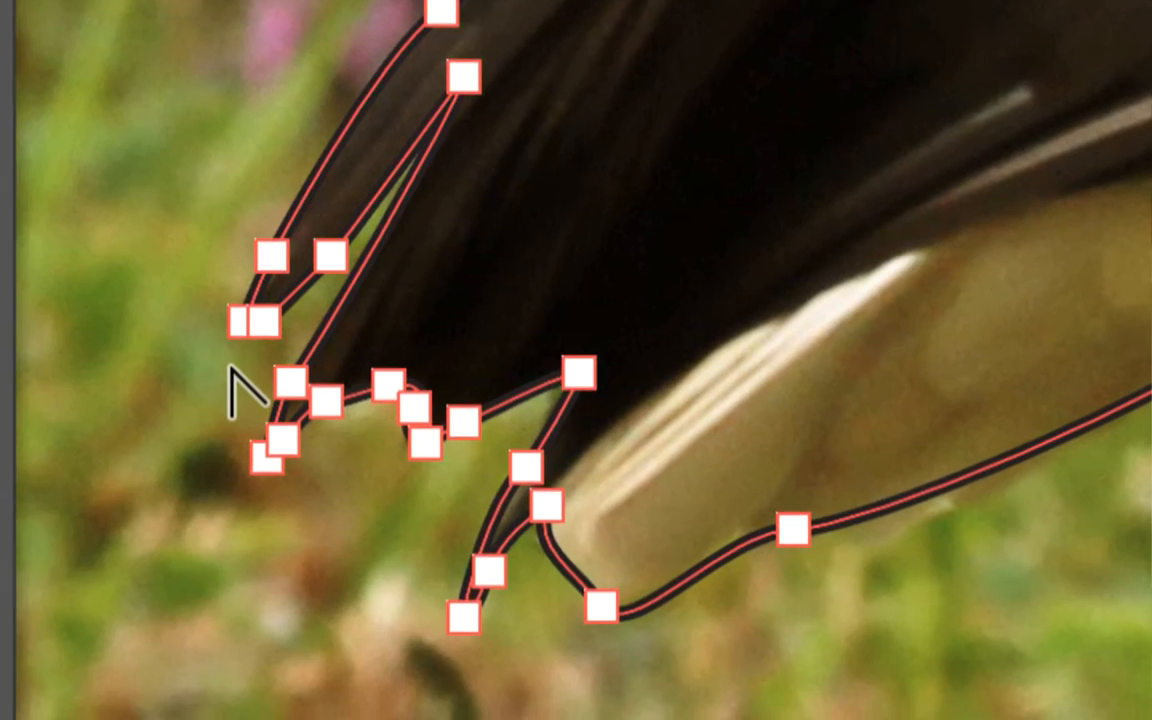
Compare the round and mitre joins on a pointed tail feather tip, finishing with the outline on the mitre join
{"action": "scroll", "coordinate": [235, 370], "scroll_direction": "up", "scroll_amount": 5}
{"action": "left_click_drag", "start_coordinate": [265, 400], "coordinate": [462, 216]}
{"action": "scroll", "coordinate": [458, 219], "scroll_direction": "up", "scroll_amount": 3}
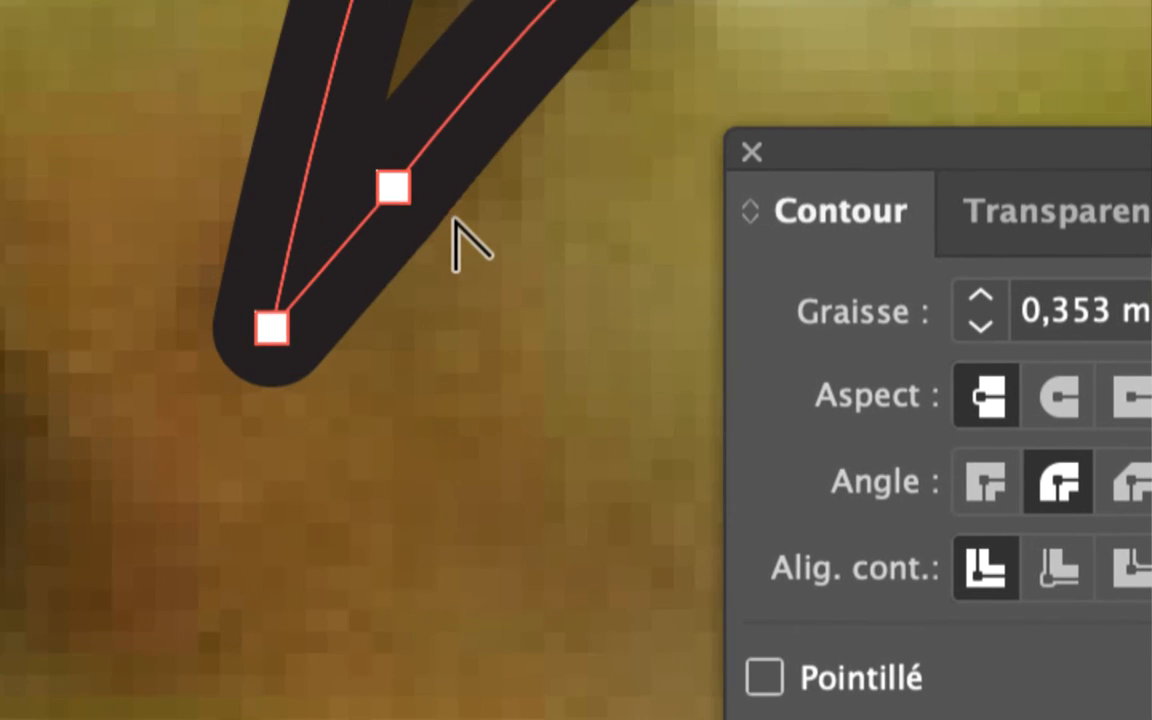
{"action": "left_click_drag", "start_coordinate": [542, 305], "coordinate": [773, 623]}
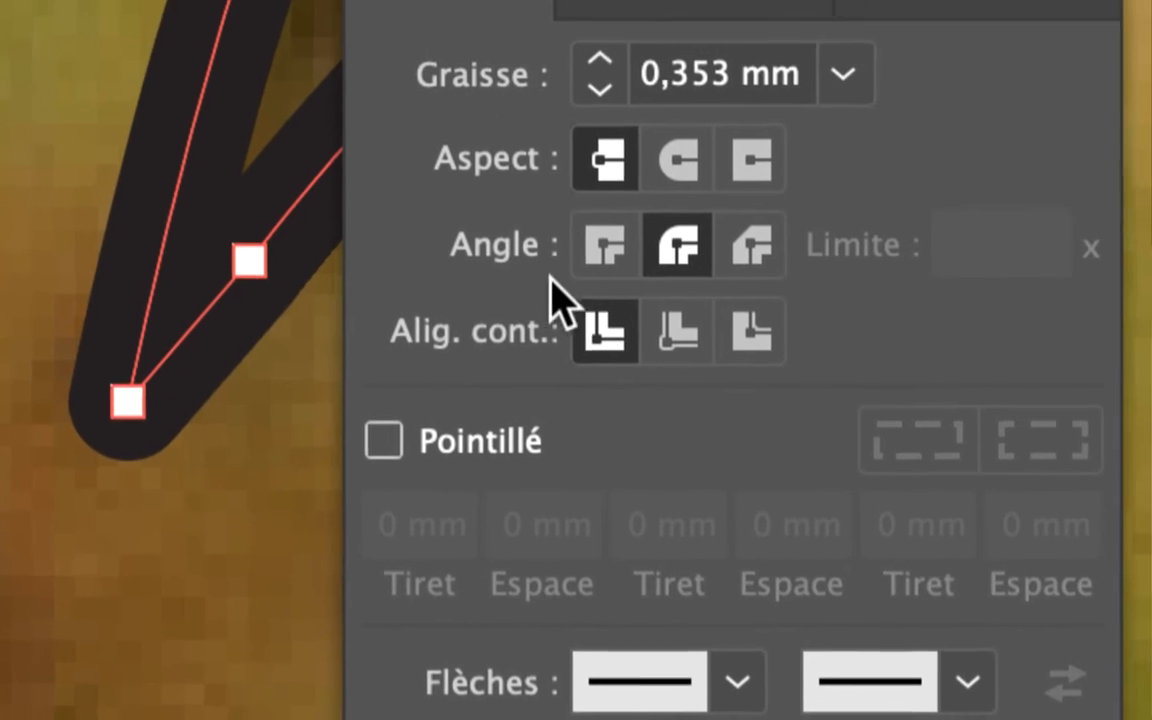
{"action": "left_click", "coordinate": [718, 180]}
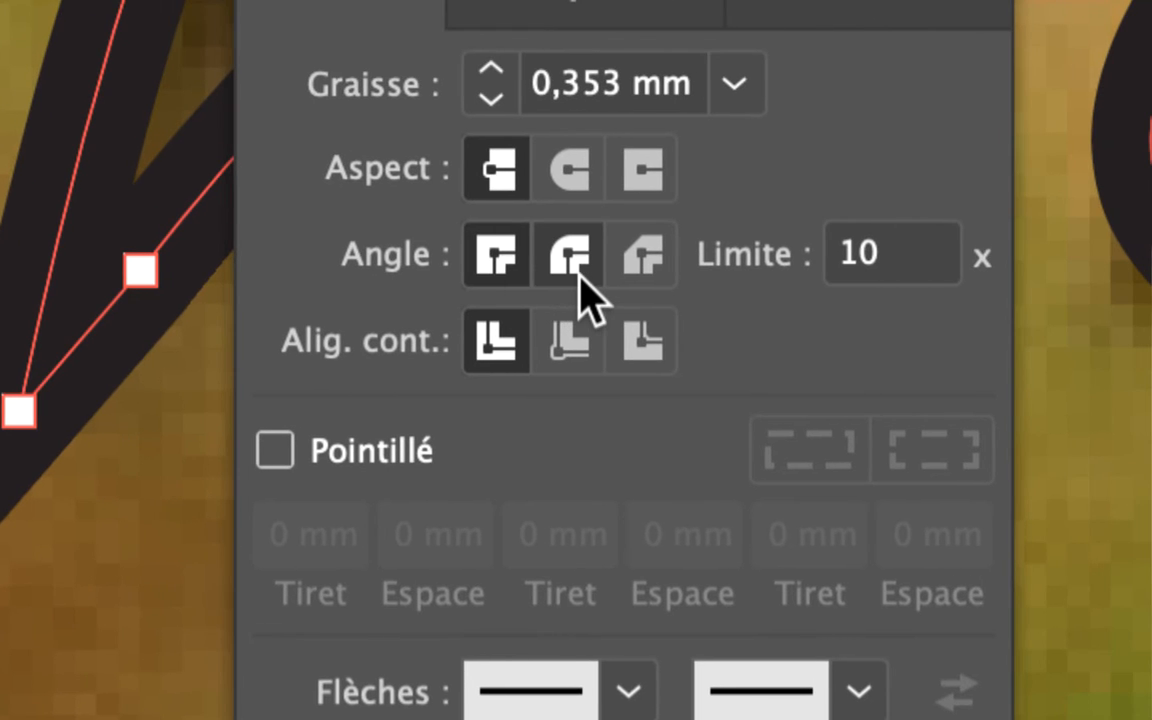
{"action": "left_click", "coordinate": [762, 252]}
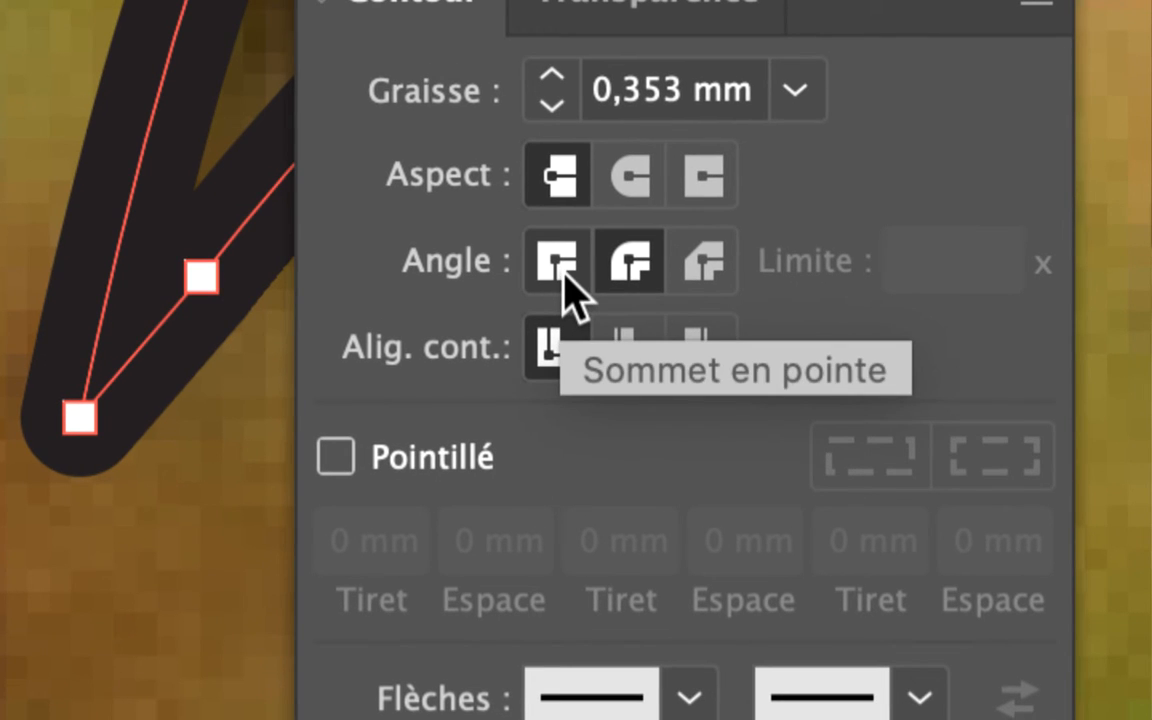
{"action": "left_click", "coordinate": [562, 274]}
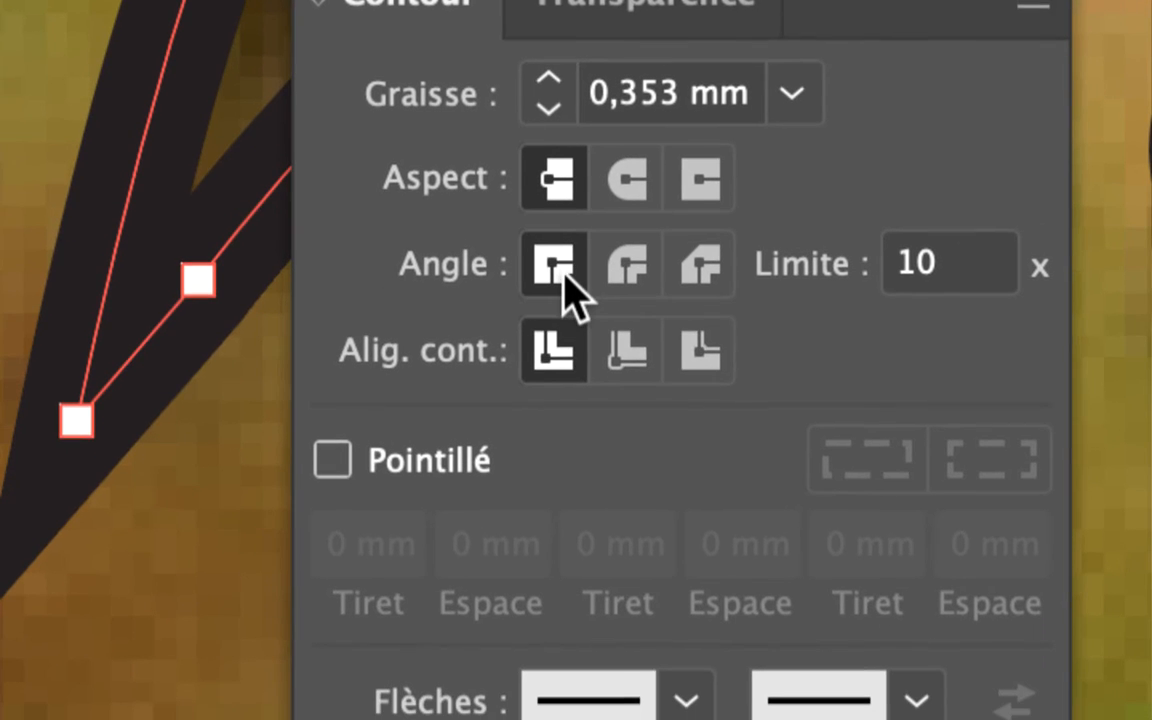
Compare the round and mitre joins again on the feather tip's outer and inner corners, ending on the mitre join
{"action": "left_click", "coordinate": [590, 278]}
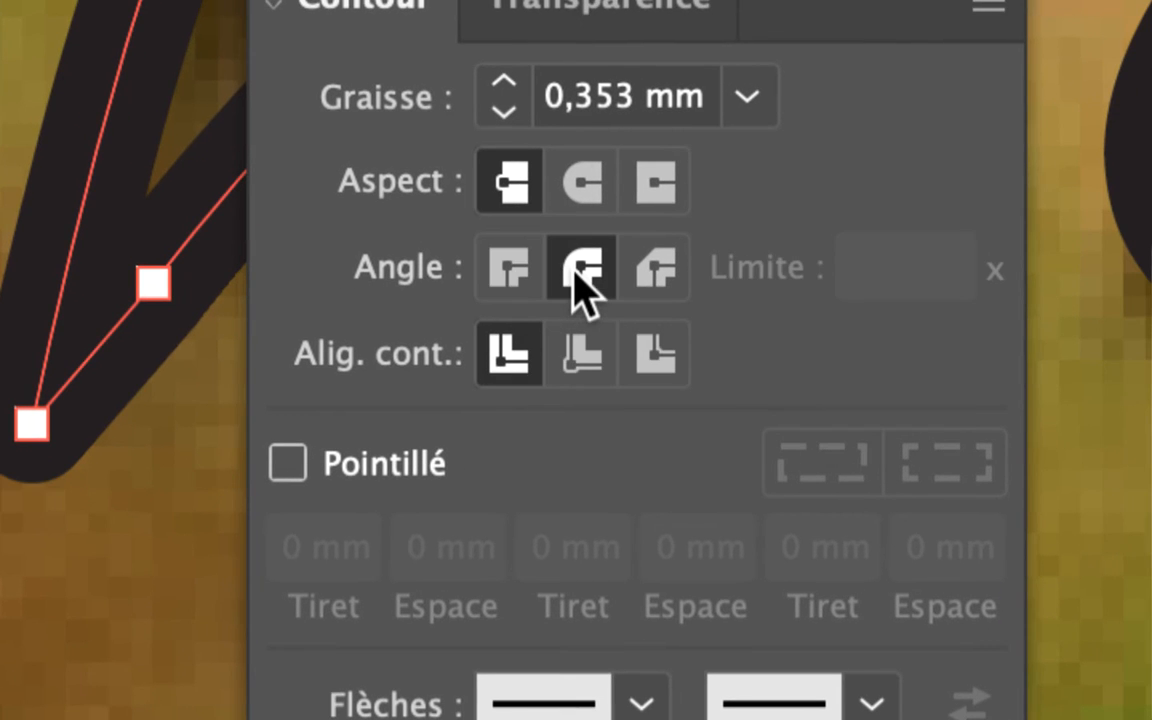
{"action": "left_click", "coordinate": [509, 268]}
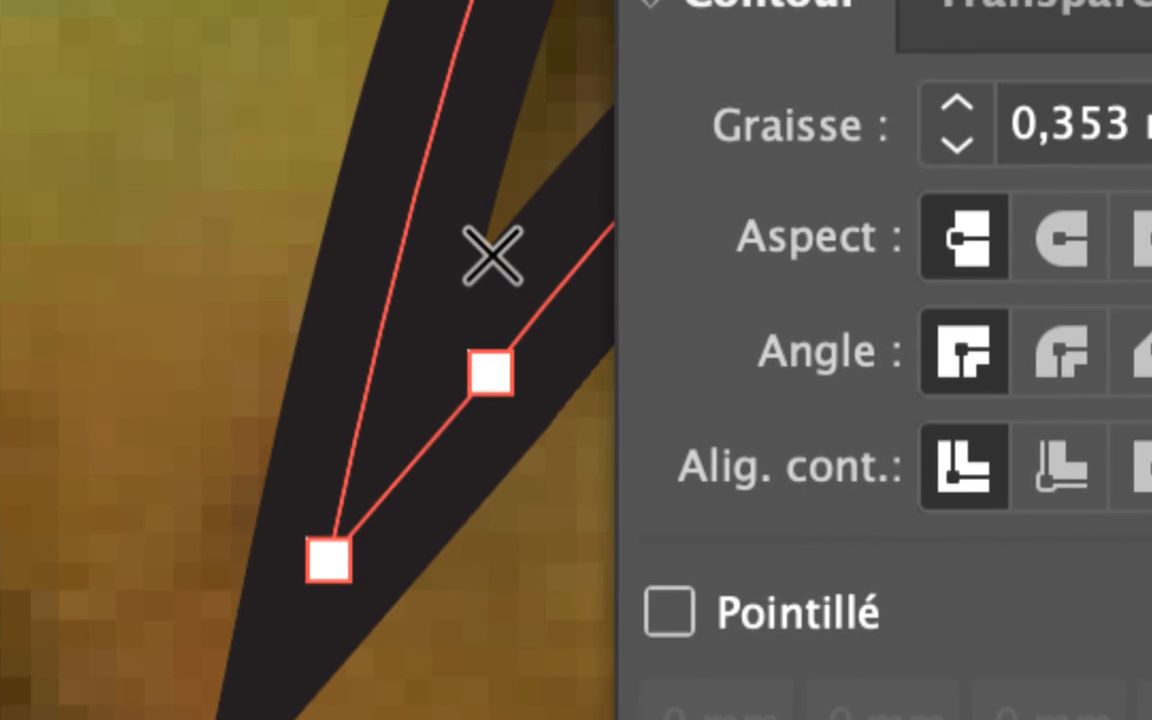
{"action": "scroll", "coordinate": [491, 253], "scroll_direction": "up", "scroll_amount": 3}
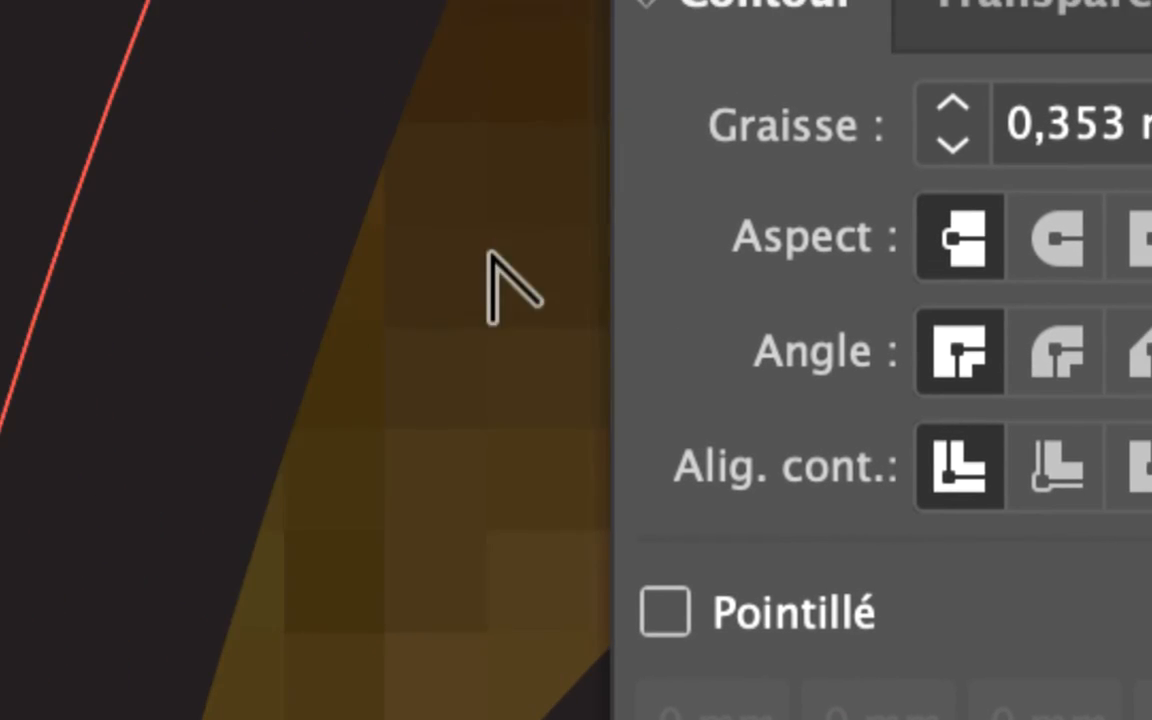
{"action": "scroll", "coordinate": [484, 270], "scroll_direction": "down", "scroll_amount": 2}
{"action": "left_click_drag", "start_coordinate": [488, 327], "coordinate": [417, 234]}
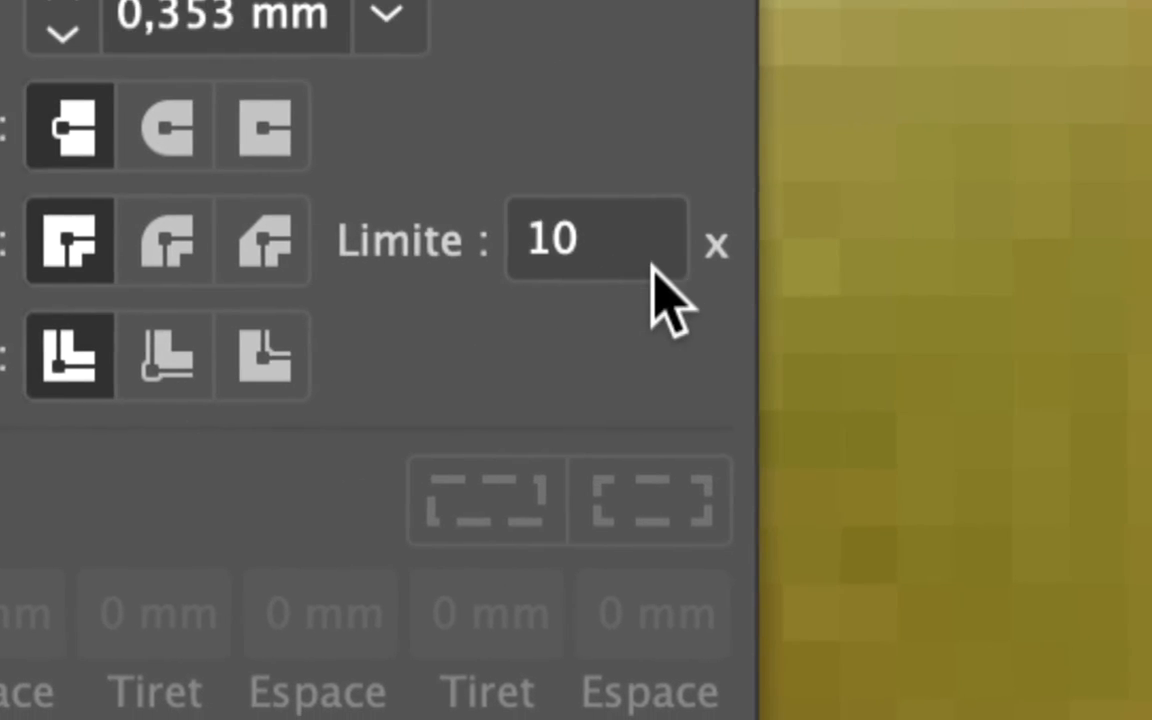
Try a mitre limit of 2 and then 3 on the outline's sharp feather tip
{"action": "left_click", "coordinate": [645, 257]}
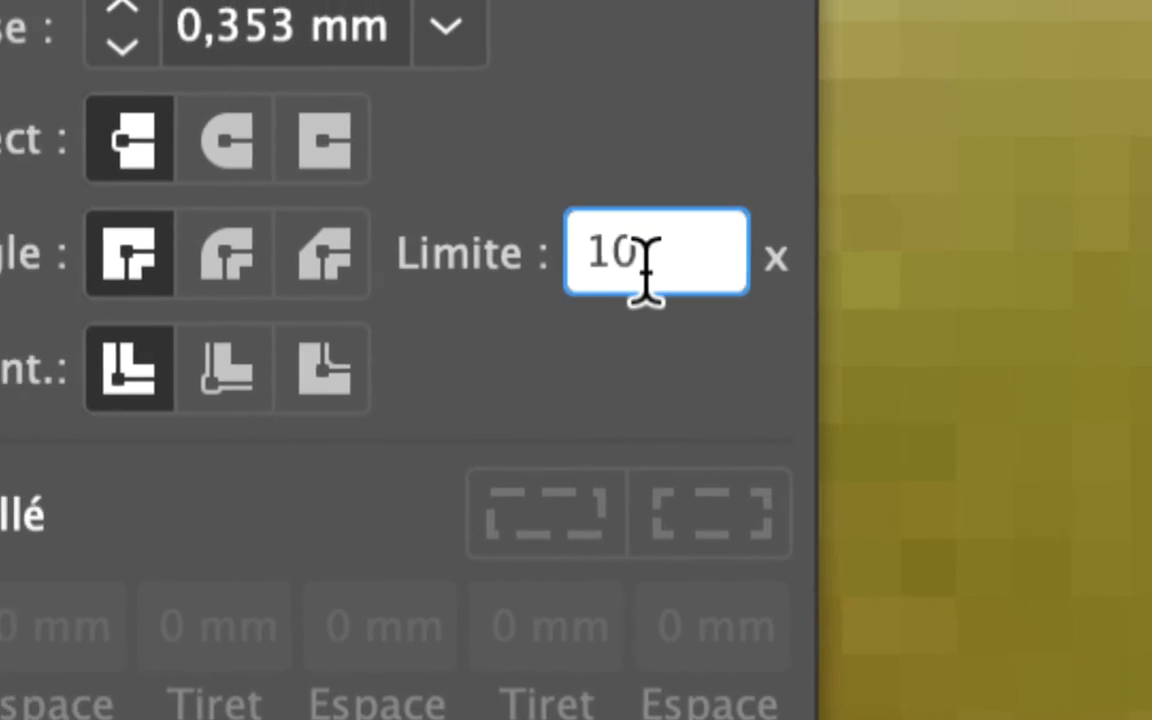
{"action": "type", "text": "2"}
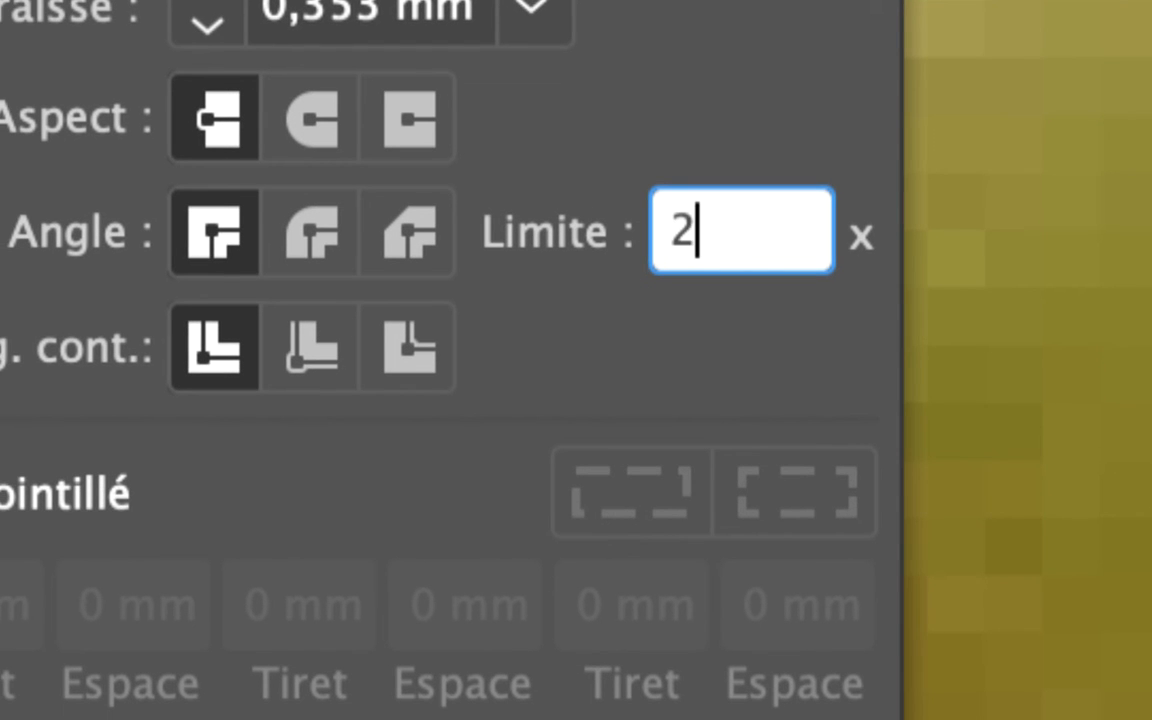
{"action": "key", "text": "Tab"}
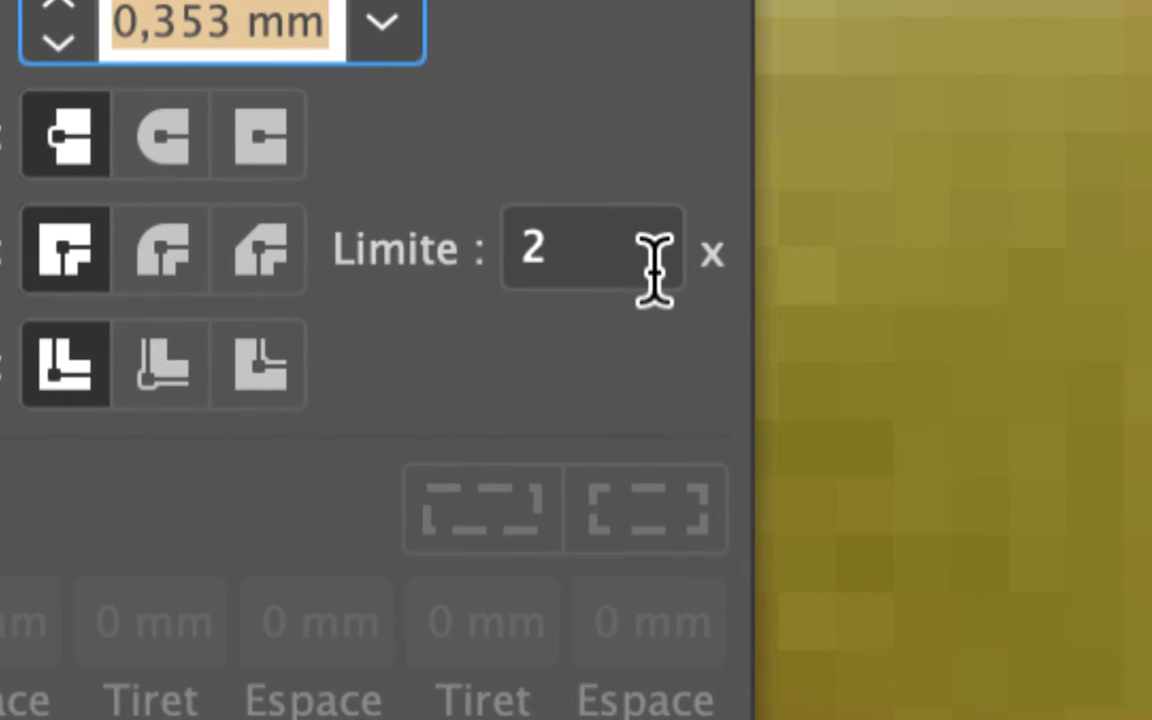
{"action": "left_click", "coordinate": [569, 258]}
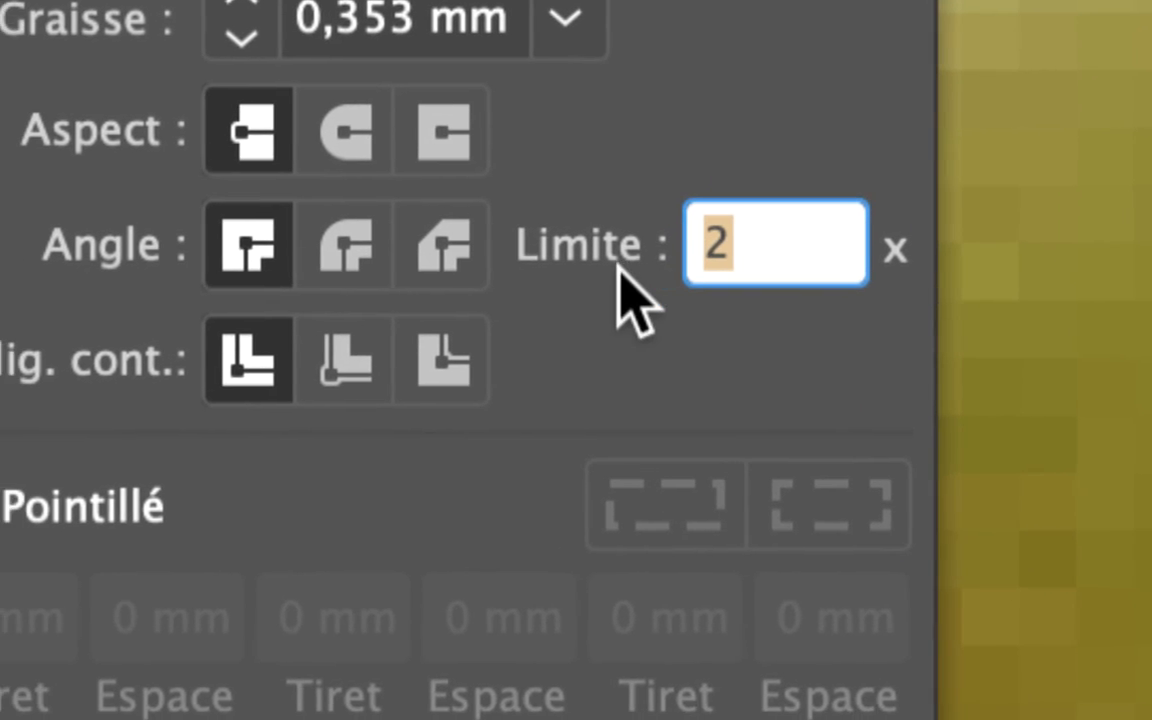
{"action": "type", "text": "3"}
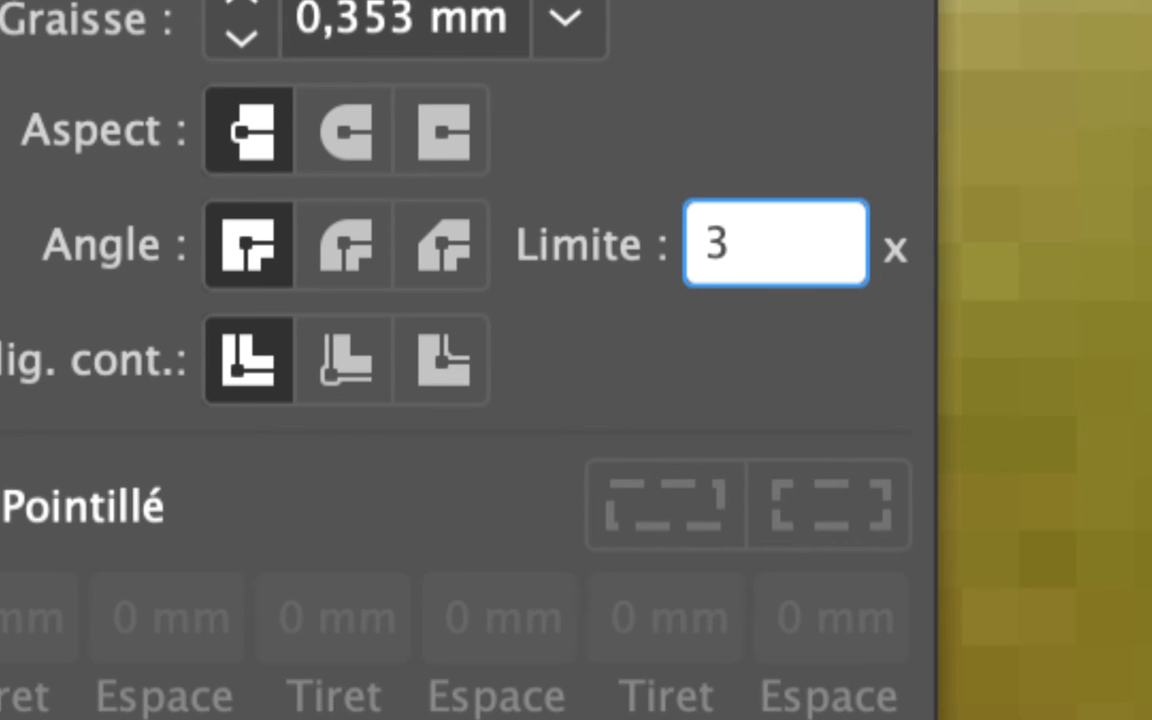
{"action": "key", "text": "Tab"}
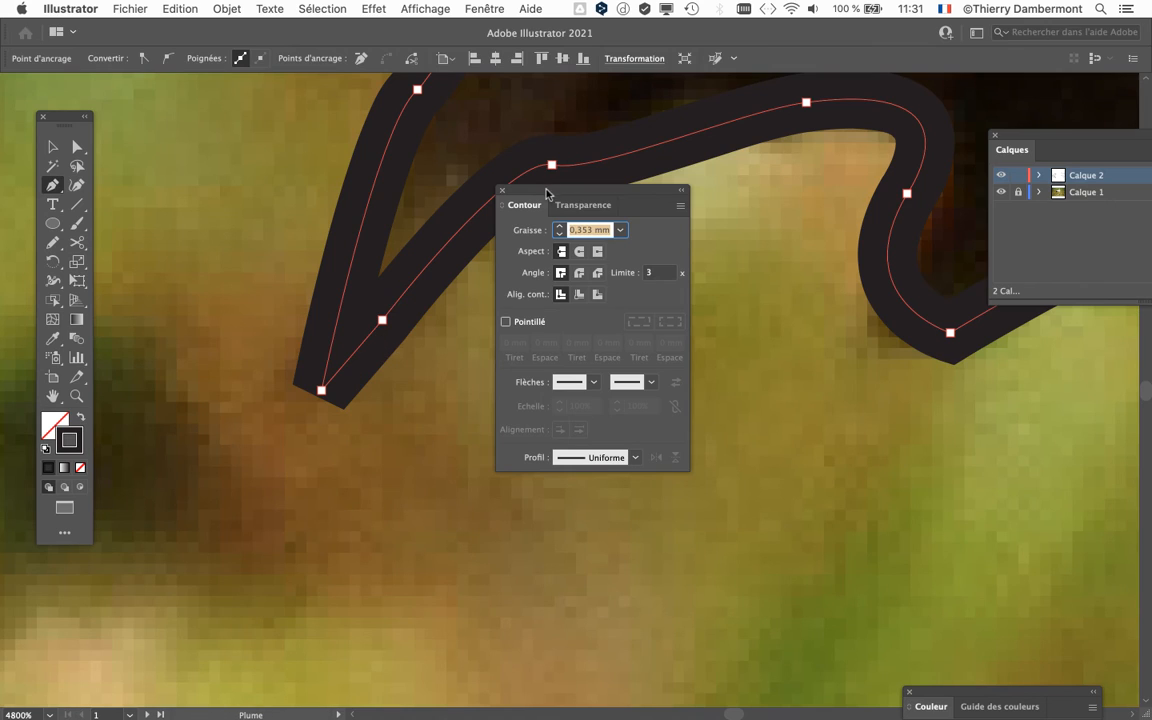
Clear the view of the feather tip and move the anchor point beside it to widen and narrow the corner's angle
{"action": "left_click_drag", "start_coordinate": [546, 192], "coordinate": [740, 220]}
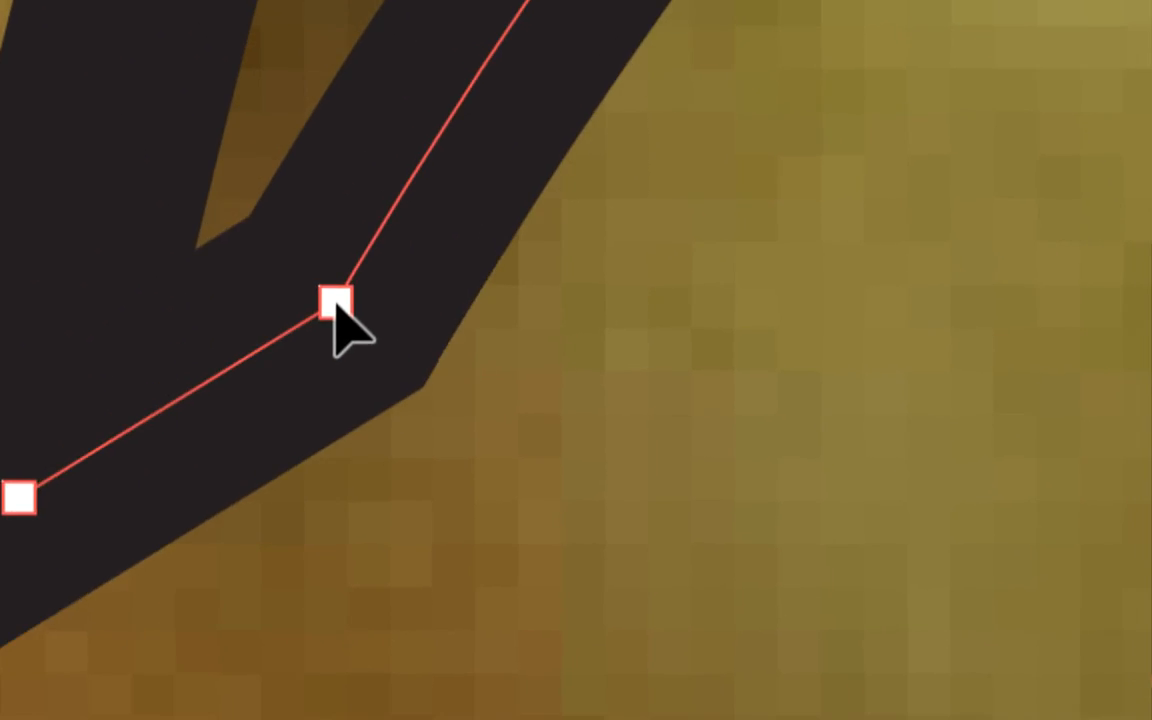
{"action": "key", "text": "space"}
{"action": "mouse_move", "coordinate": [332, 299]}
{"action": "left_mouse_down"}
{"action": "mouse_move", "coordinate": [325, 286]}
{"action": "mouse_move", "coordinate": [504, 262]}
{"action": "mouse_move", "coordinate": [530, 207]}
{"action": "mouse_move", "coordinate": [540, 219]}
{"action": "left_mouse_up"}
{"action": "left_click", "coordinate": [536, 222]}
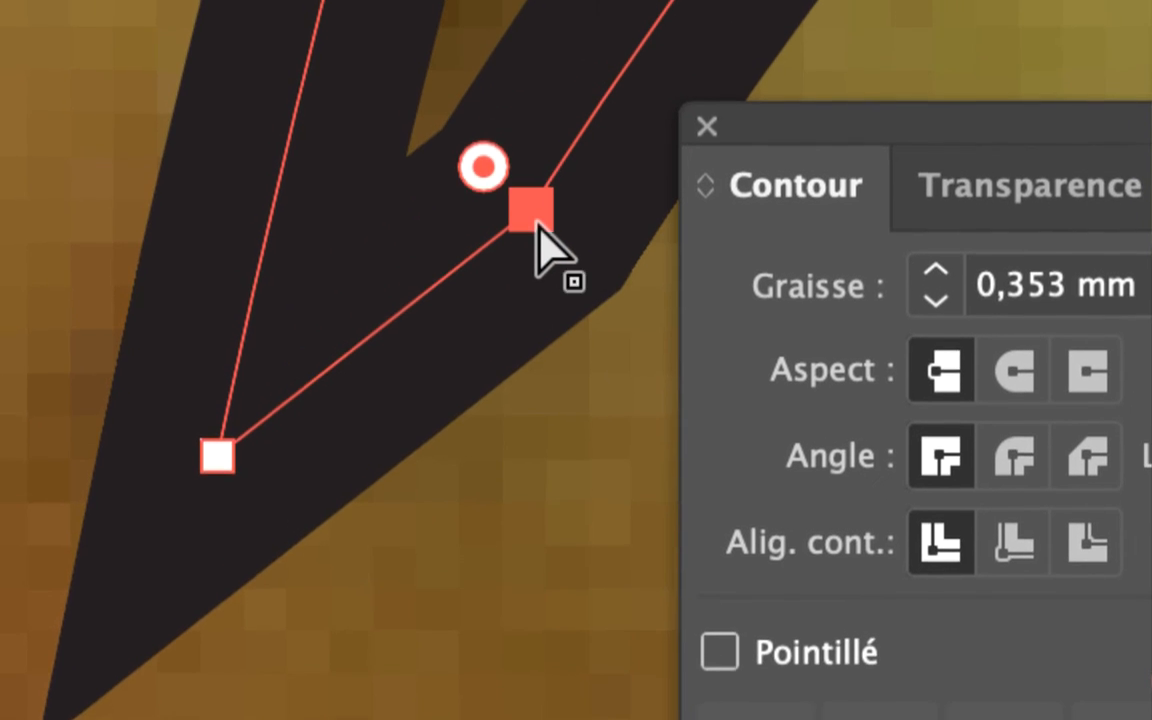
{"action": "mouse_move", "coordinate": [537, 220]}
{"action": "left_mouse_down"}
{"action": "mouse_move", "coordinate": [527, 172]}
{"action": "mouse_move", "coordinate": [527, 203]}
{"action": "left_mouse_up"}
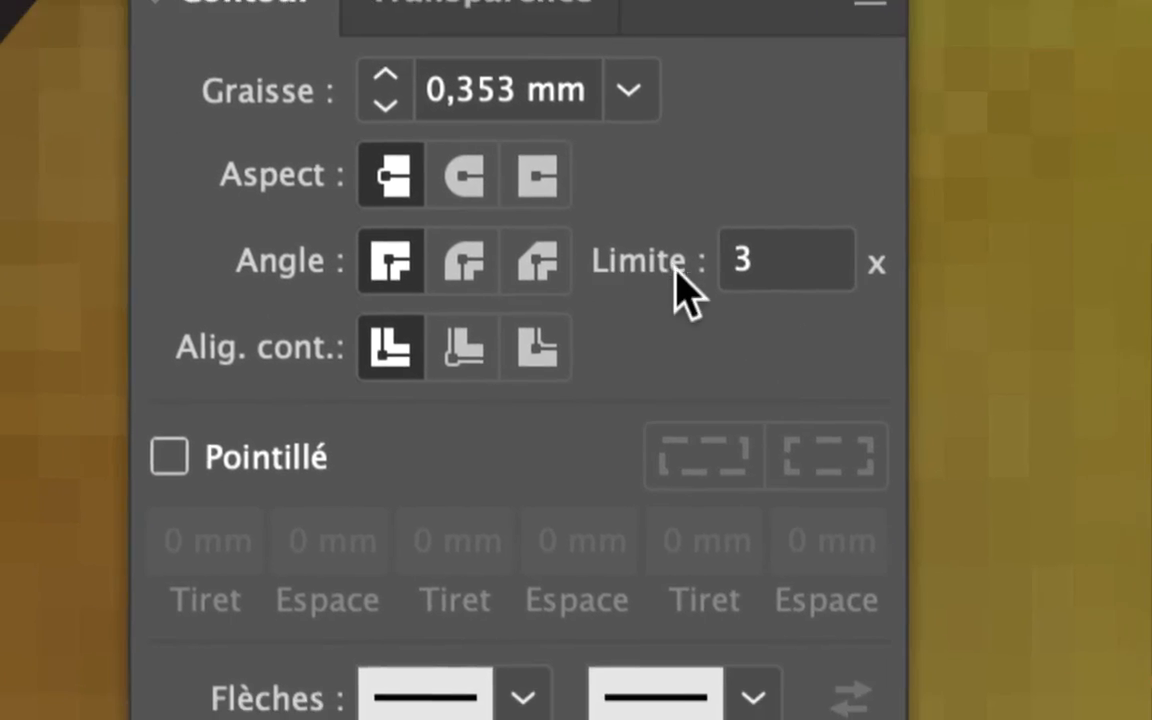
{"action": "left_click", "coordinate": [690, 267]}
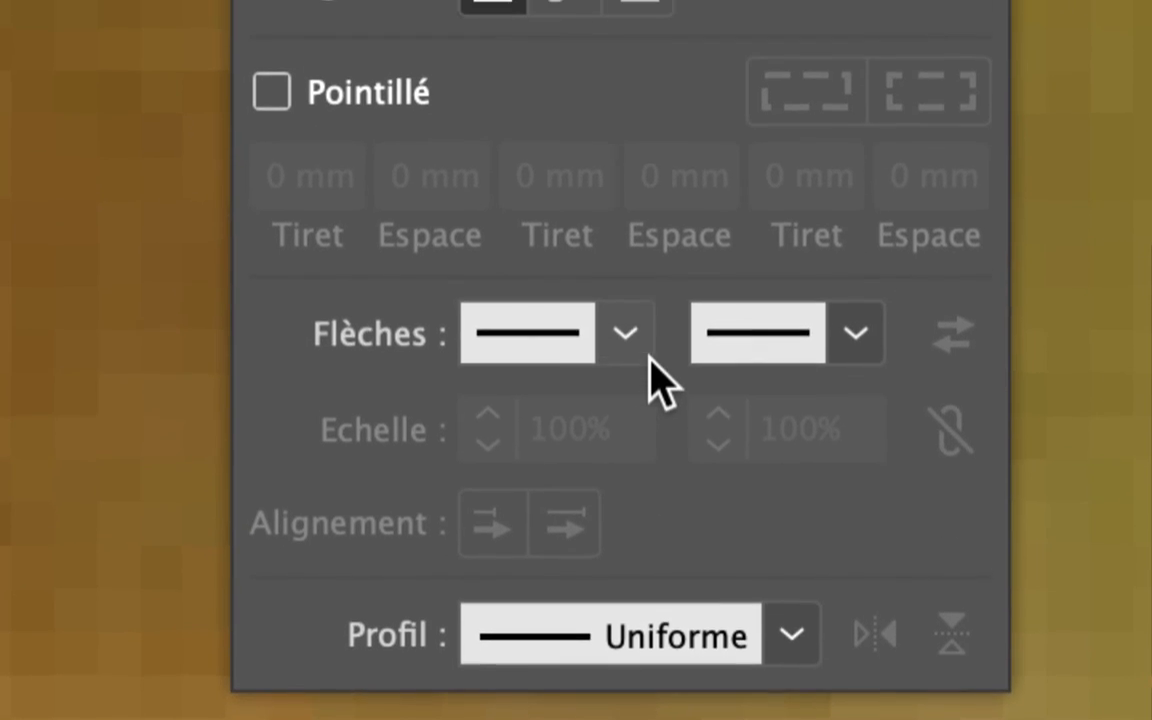
Look through the arrowhead styles offered for the start and end of the stroke
{"action": "left_click", "coordinate": [625, 338]}
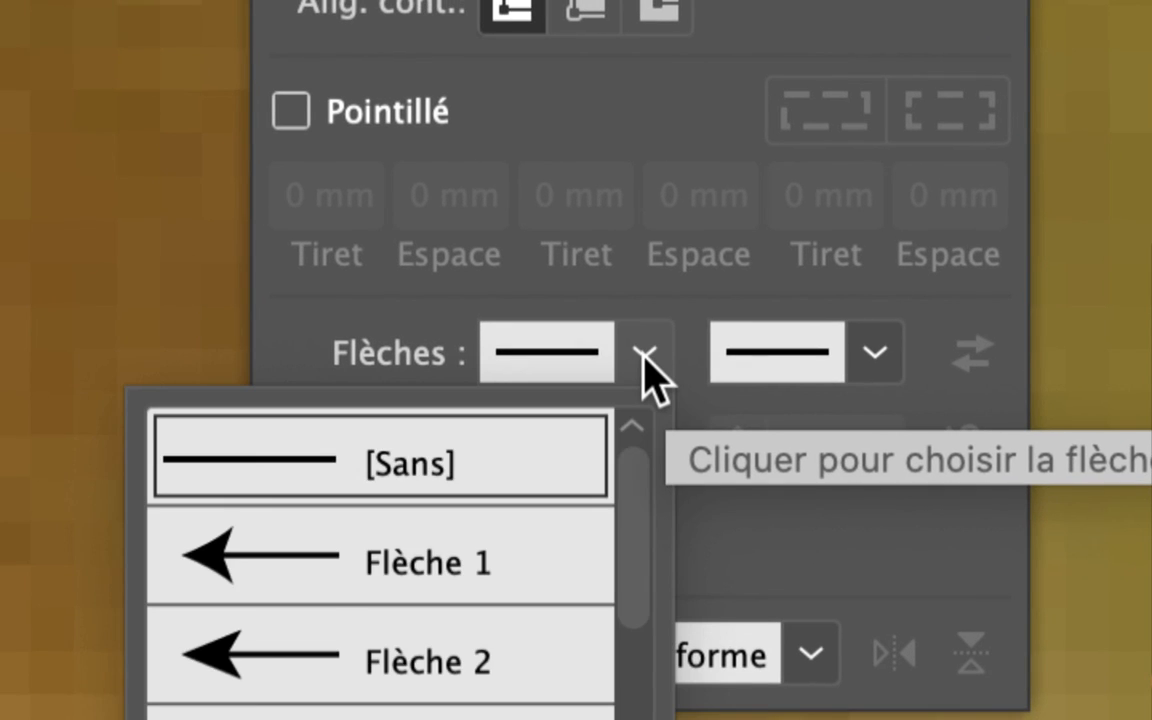
{"action": "left_click", "coordinate": [643, 356]}
{"action": "left_click", "coordinate": [879, 354]}
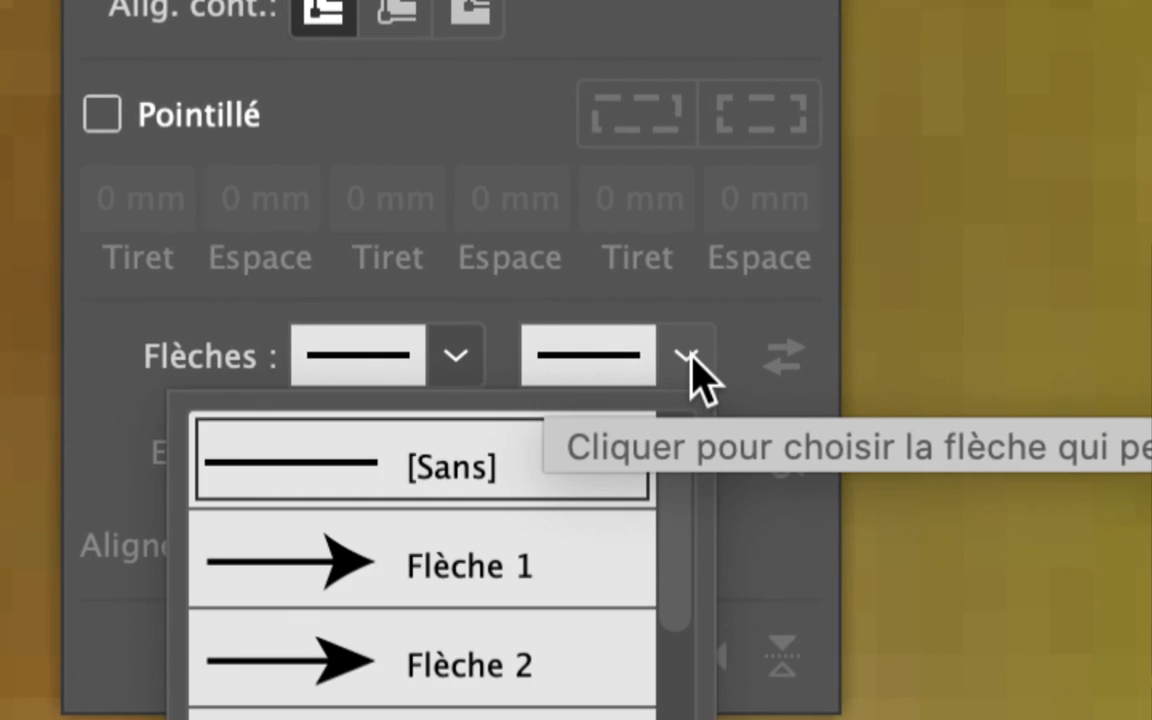
{"action": "left_click", "coordinate": [879, 354]}
{"action": "left_click", "coordinate": [688, 358]}
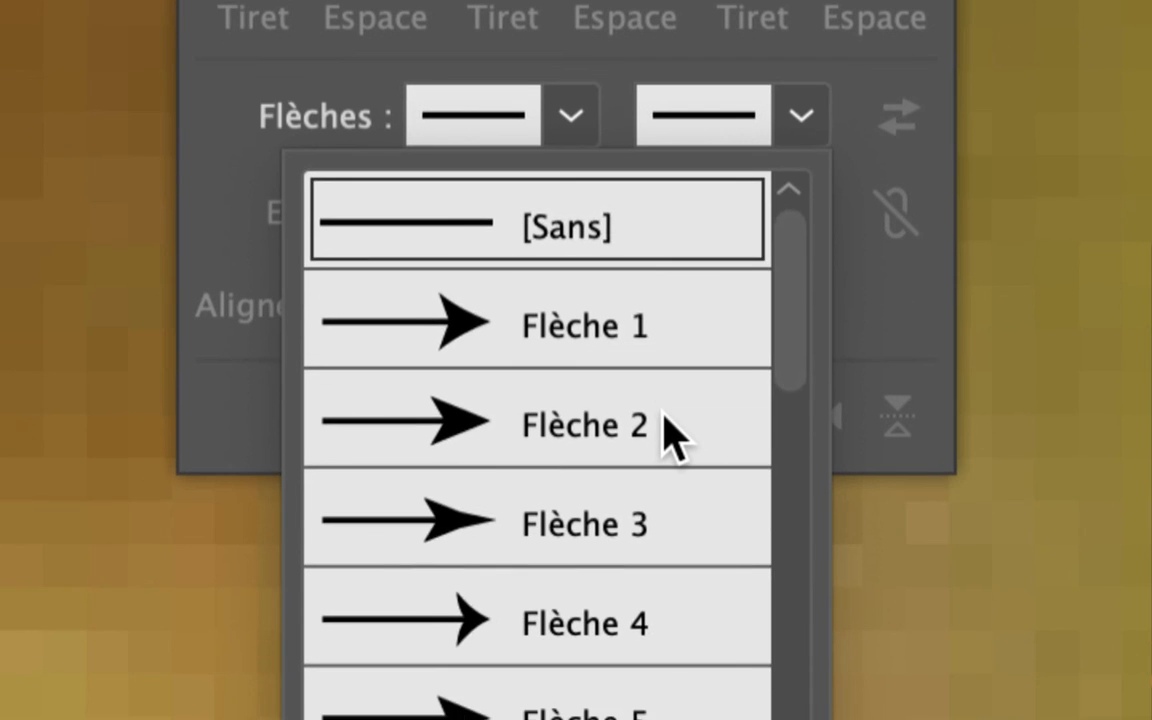
{"action": "scroll", "coordinate": [605, 666], "scroll_direction": "down", "scroll_amount": 5}
{"action": "scroll", "coordinate": [662, 435], "scroll_direction": "down", "scroll_amount": 2}
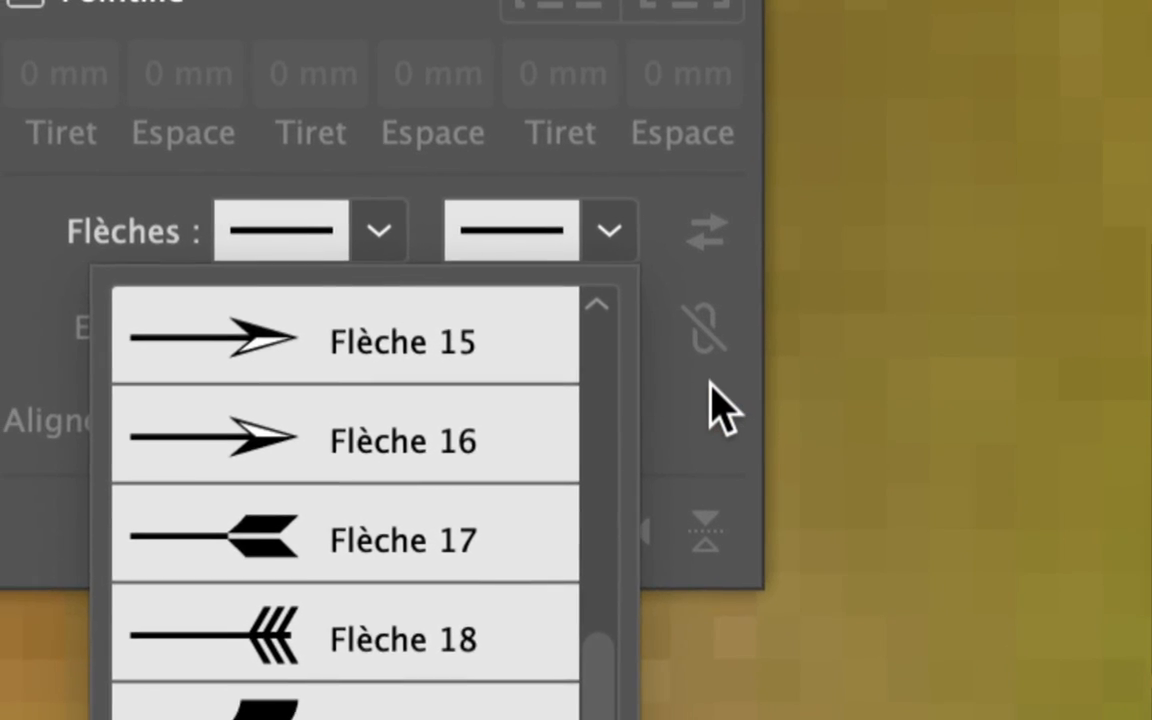
{"action": "left_click", "coordinate": [988, 180]}
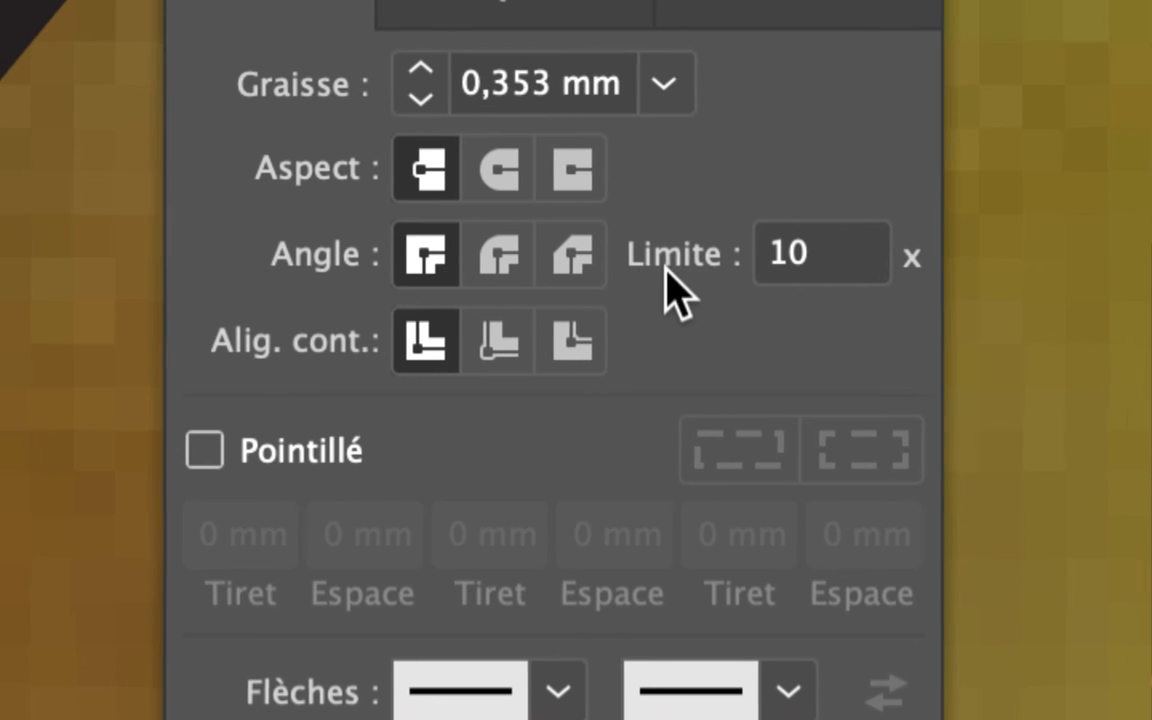
Give the outline's corners a round join and check the tail and legs
{"action": "left_click", "coordinate": [618, 250]}
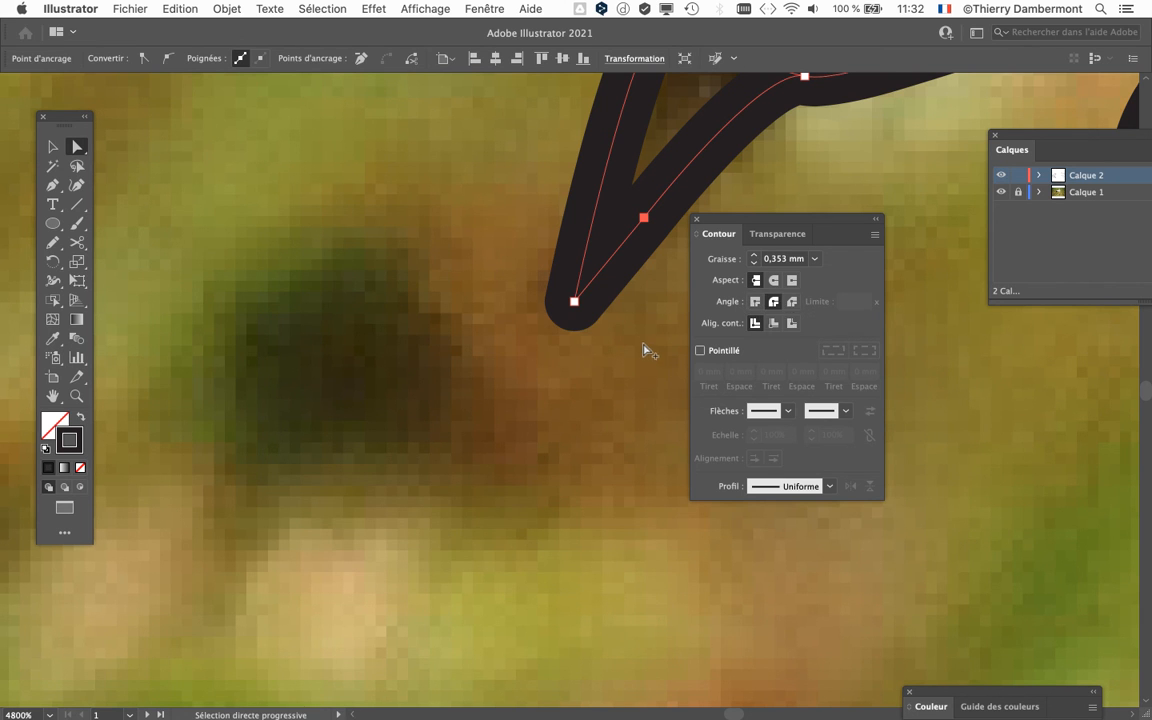
{"action": "scroll", "coordinate": [645, 350], "scroll_direction": "down", "scroll_amount": 10}
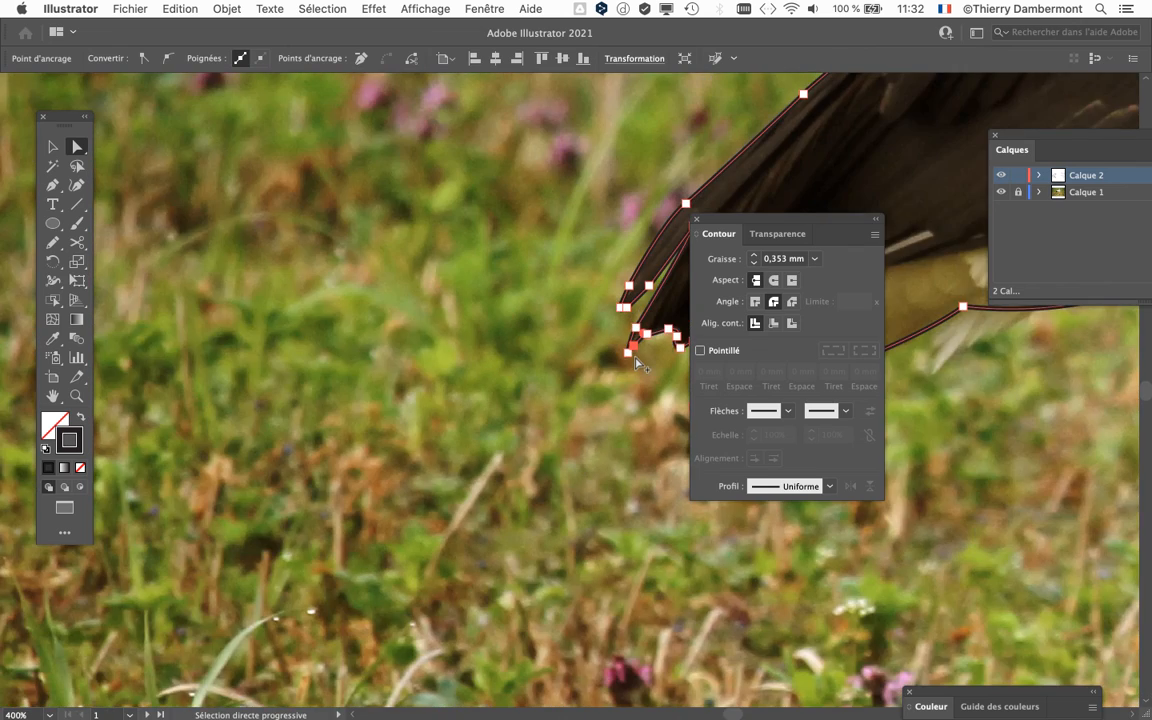
{"action": "scroll", "coordinate": [640, 365], "scroll_direction": "right", "scroll_amount": 6}
Save the drawing as a new version named "dessin oiseau 3 - 03.ai" in the same folder
{"action": "left_click", "coordinate": [130, 8]}
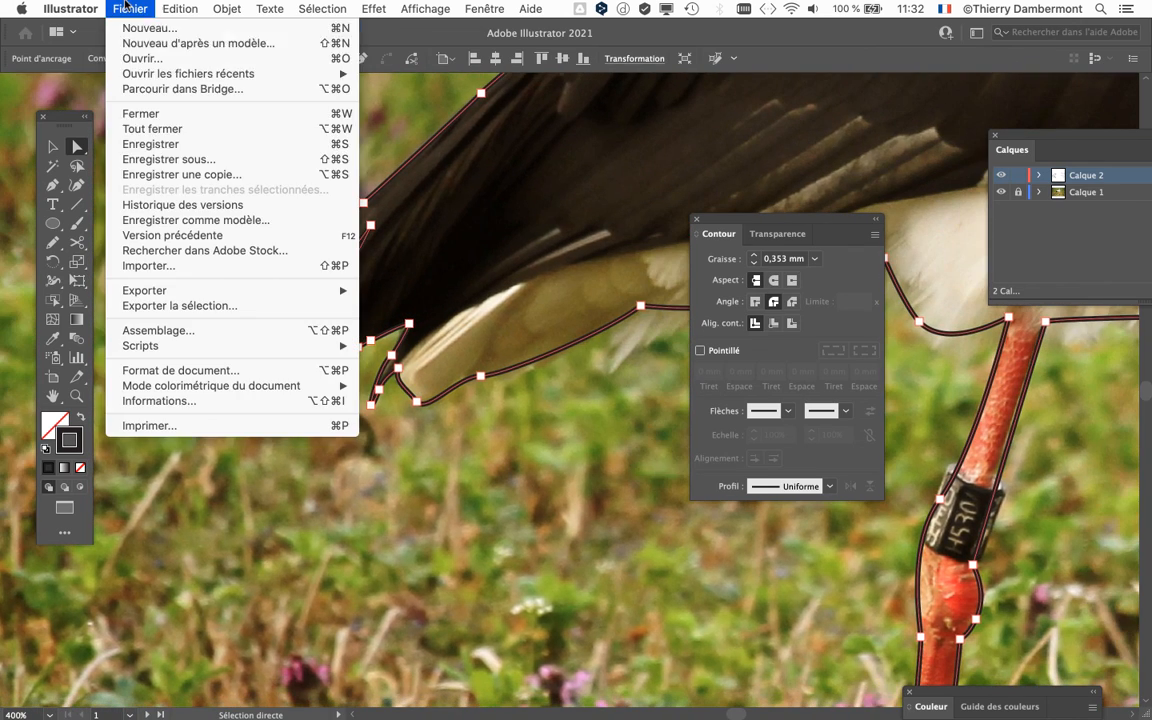
{"action": "left_click", "coordinate": [172, 158]}
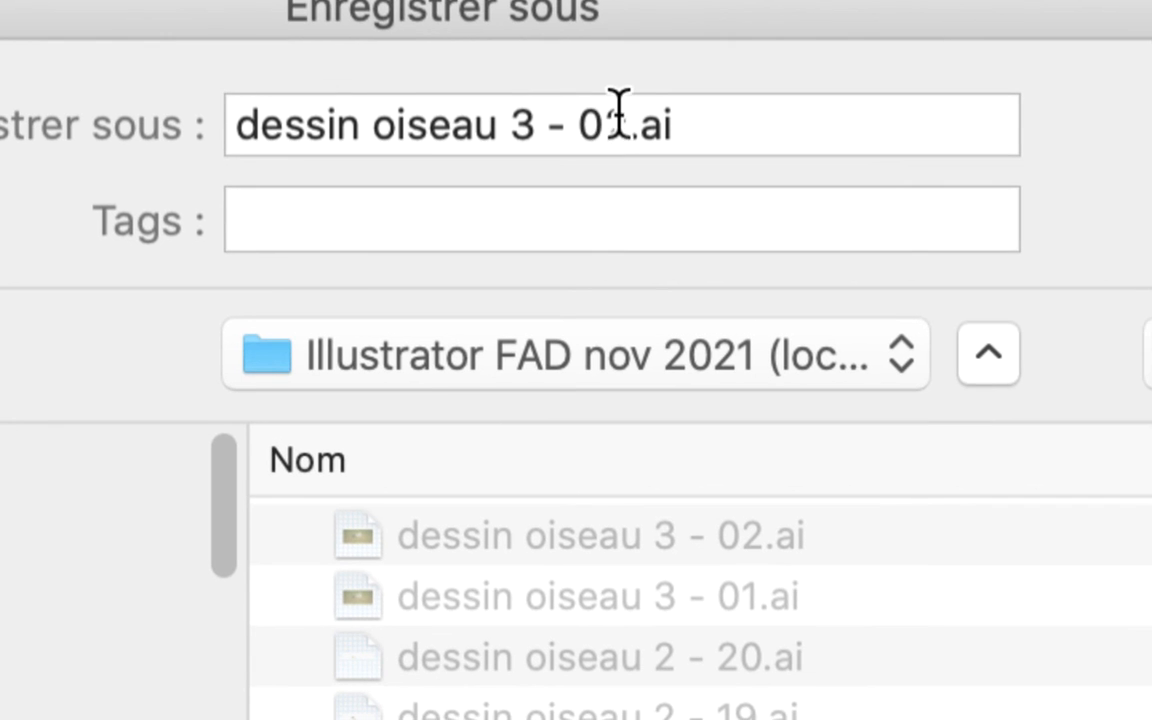
{"action": "left_click_drag", "start_coordinate": [616, 114], "coordinate": [640, 128]}
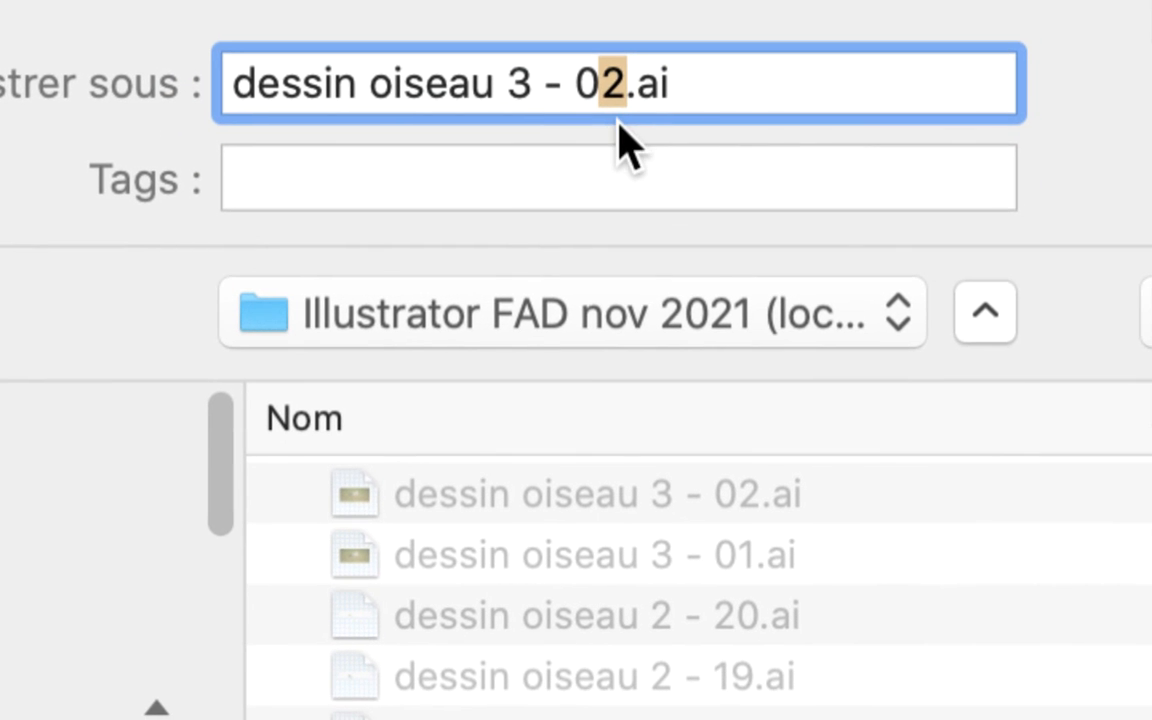
{"action": "type", "text": "3"}
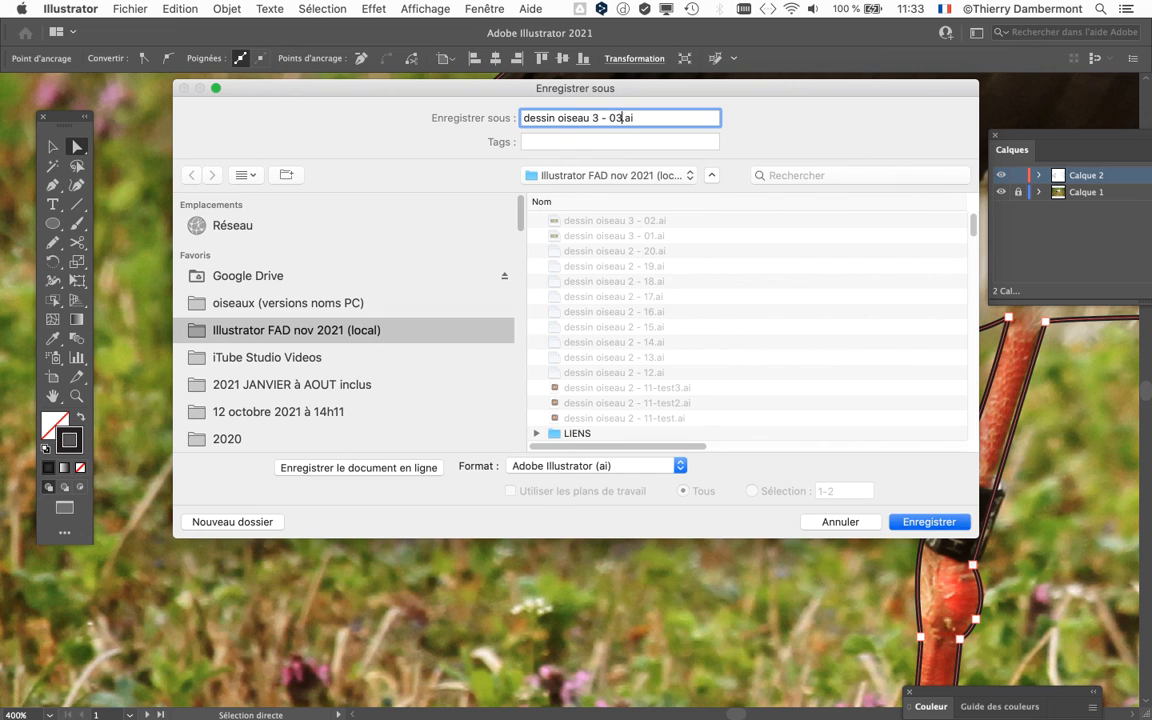